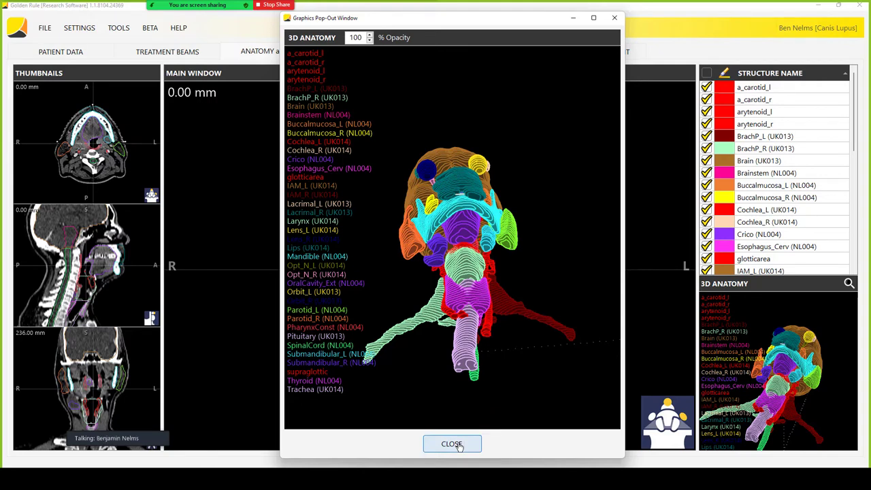
Close the 3D anatomy pop-out, then centre and enlarge the axial CT slice in the main view
{"action": "left_click", "coordinate": [460, 446]}
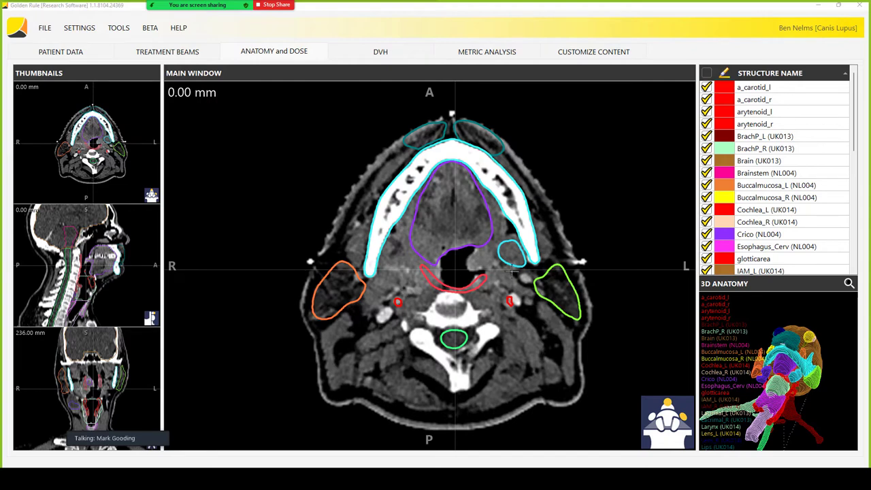
{"action": "right_click", "coordinate": [467, 249]}
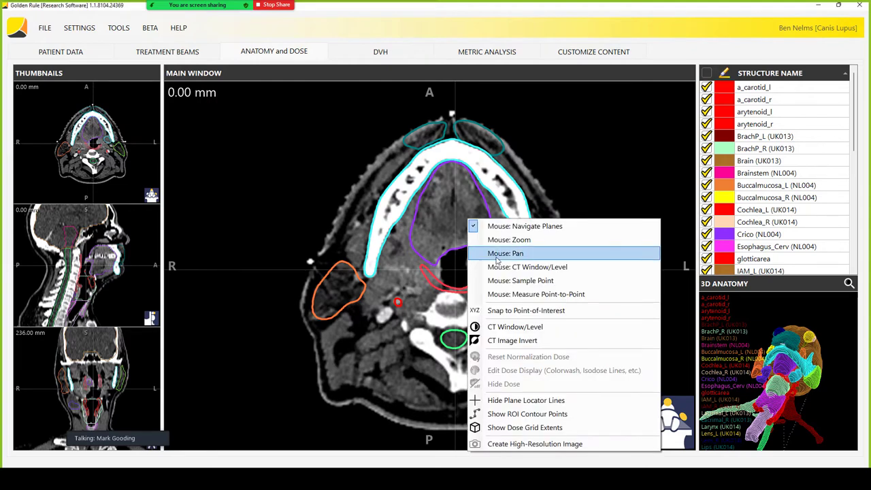
{"action": "left_click", "coordinate": [497, 253]}
{"action": "left_click_drag", "start_coordinate": [440, 255], "coordinate": [410, 245]}
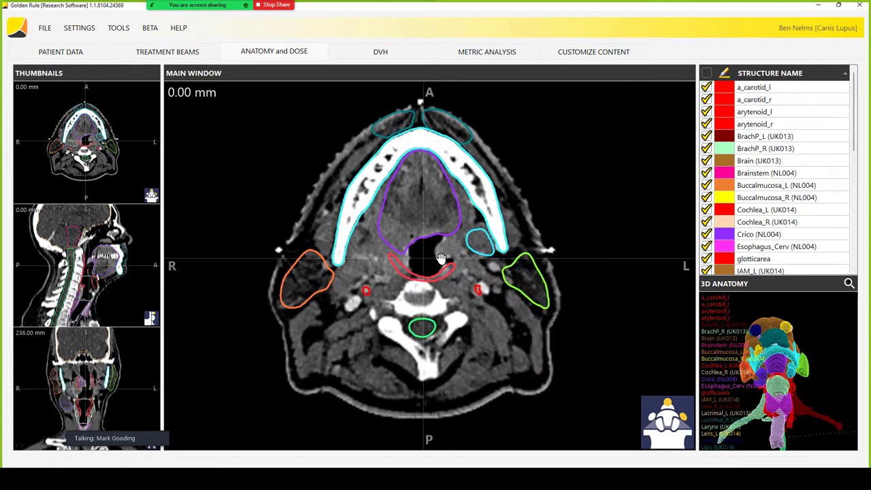
{"action": "right_click", "coordinate": [440, 257]}
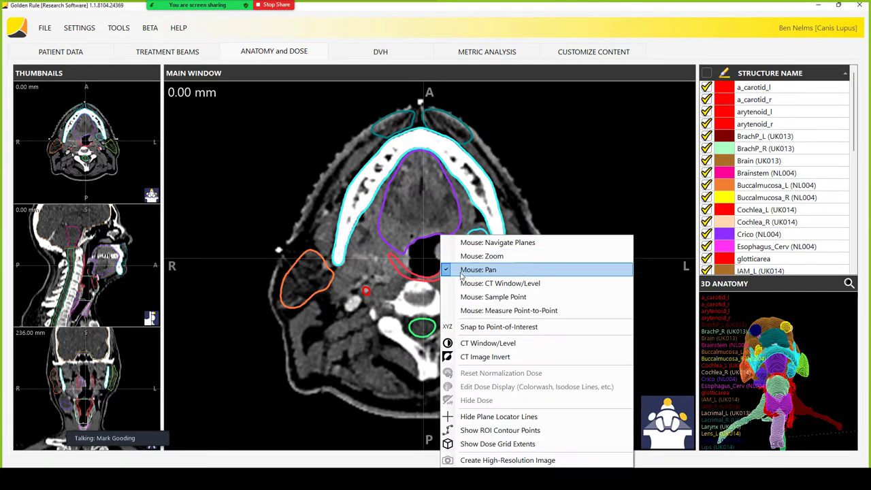
{"action": "left_click", "coordinate": [481, 256]}
{"action": "left_click_drag", "start_coordinate": [431, 272], "coordinate": [431, 257]}
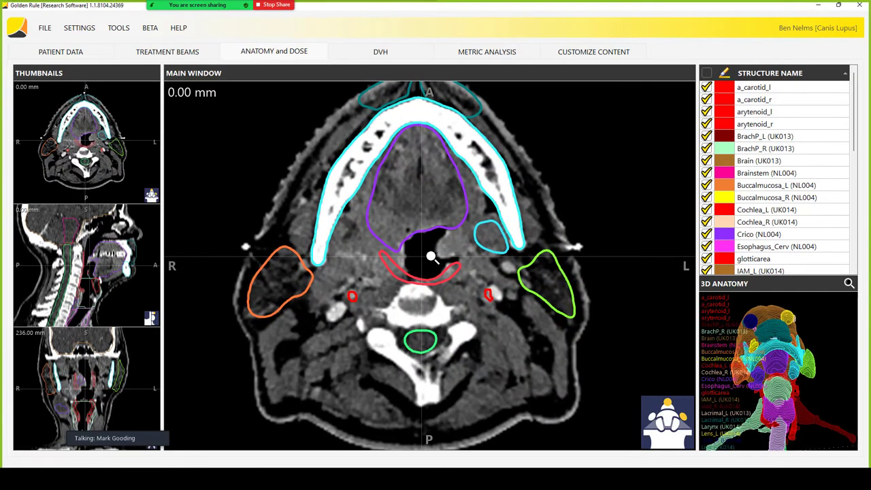
Restore plane navigation and examine the structure contours on the neighbouring axial slices
{"action": "right_click", "coordinate": [506, 266]}
{"action": "left_click", "coordinate": [530, 243]}
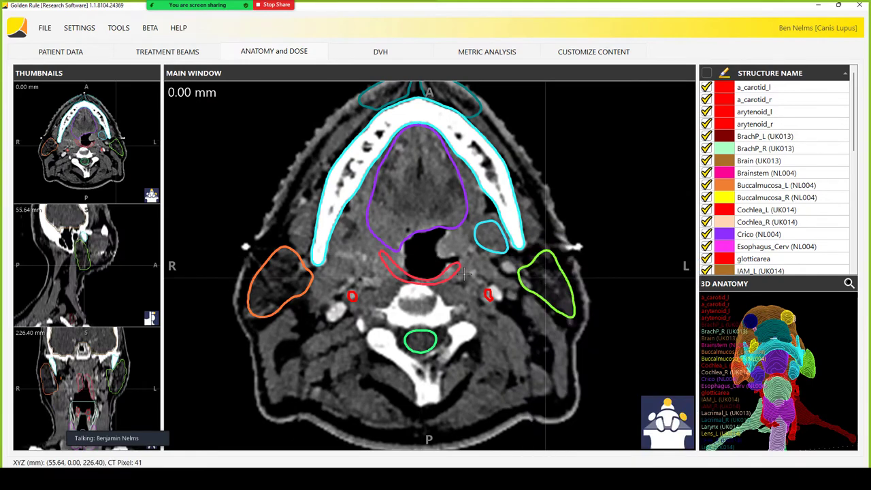
{"action": "scroll", "coordinate": [288, 275], "scroll_direction": "down", "scroll_amount": 2}
{"action": "scroll", "coordinate": [288, 275], "scroll_direction": "up", "scroll_amount": 2}
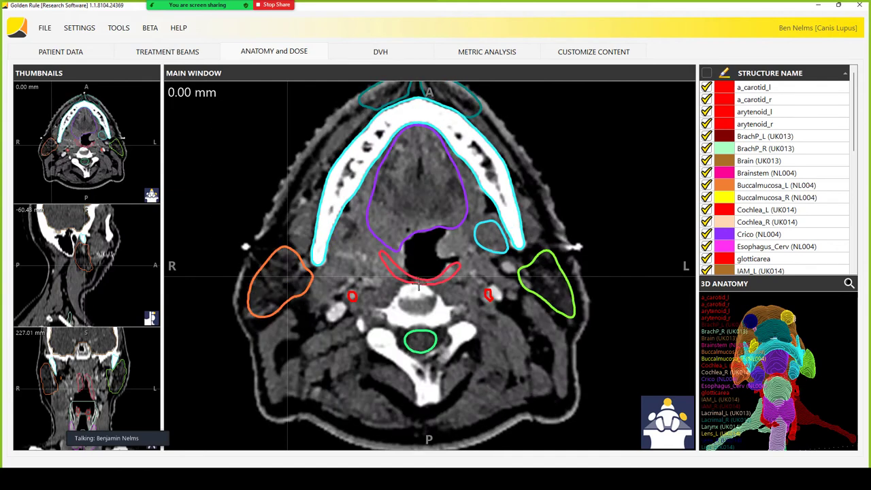
Hide all structure contours and look through the rest of the structure list
{"action": "left_click", "coordinate": [705, 74]}
{"action": "left_click", "coordinate": [706, 73]}
{"action": "scroll", "coordinate": [771, 176], "scroll_direction": "down", "scroll_amount": 5}
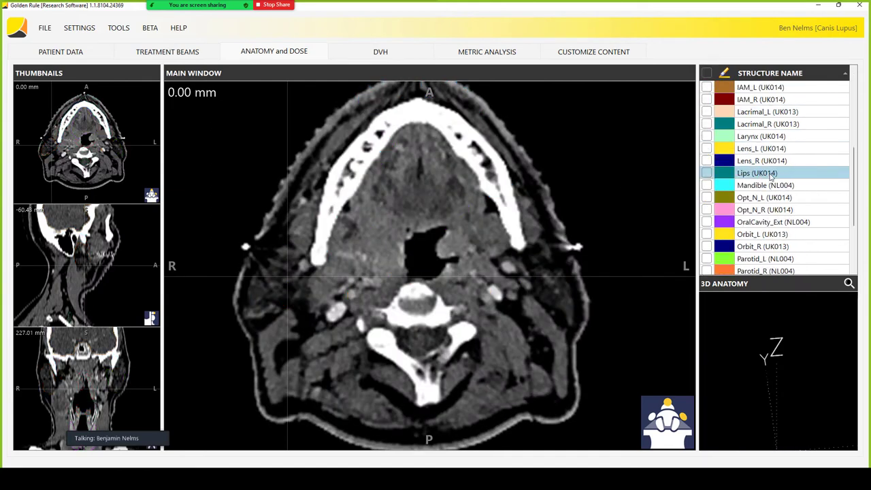
{"action": "scroll", "coordinate": [771, 176], "scroll_direction": "down", "scroll_amount": 3}
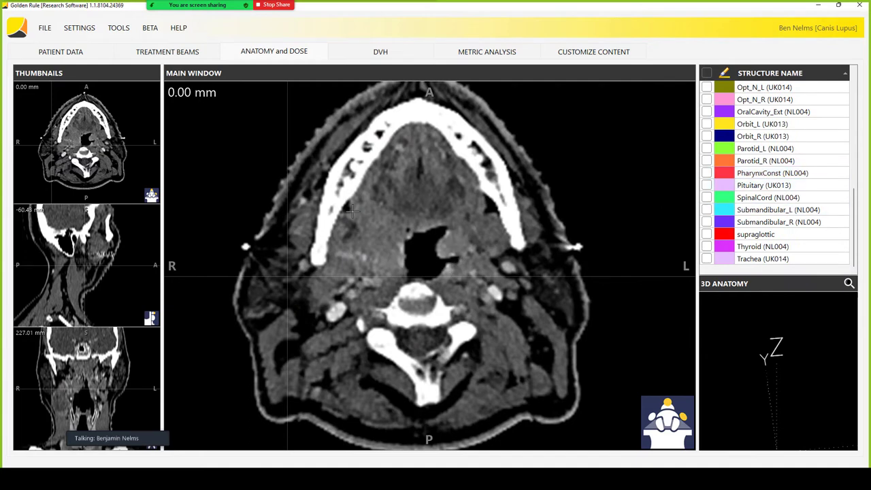
Start loading new DICOM data and list the files of the [C3RO Case 03] Head and Neck folder, checking its structure sets
{"action": "left_click", "coordinate": [82, 55]}
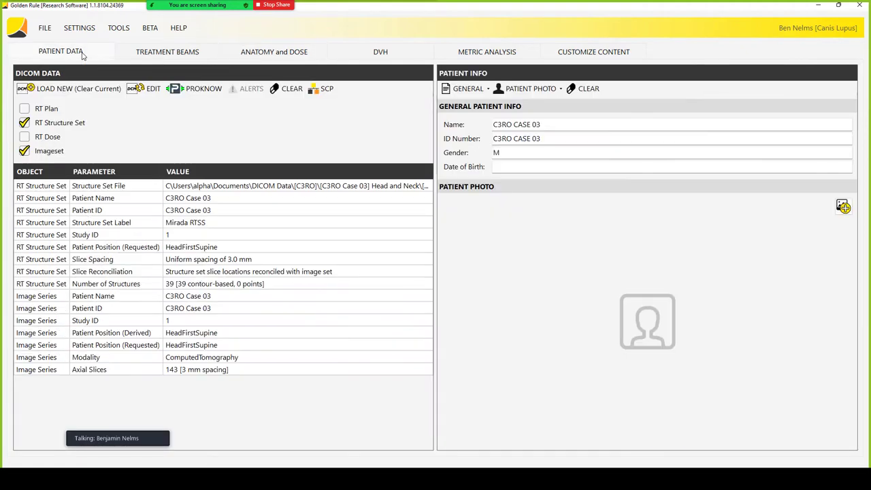
{"action": "left_click", "coordinate": [65, 88]}
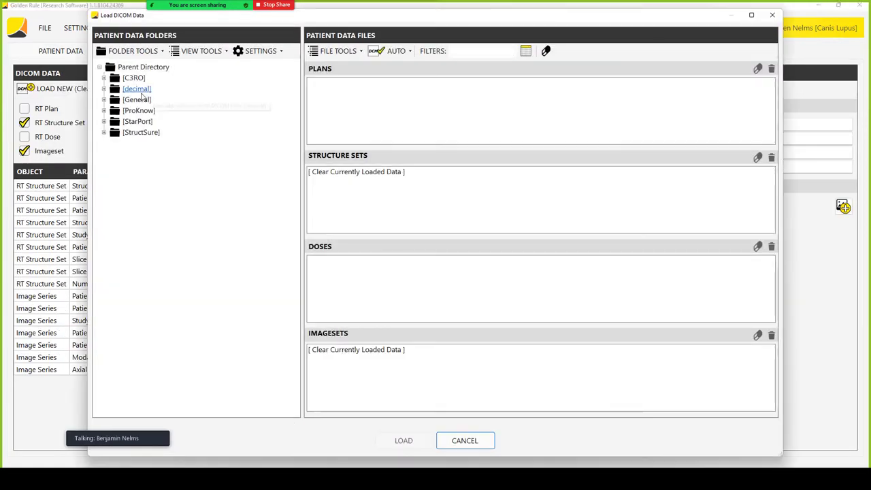
{"action": "left_click", "coordinate": [103, 78]}
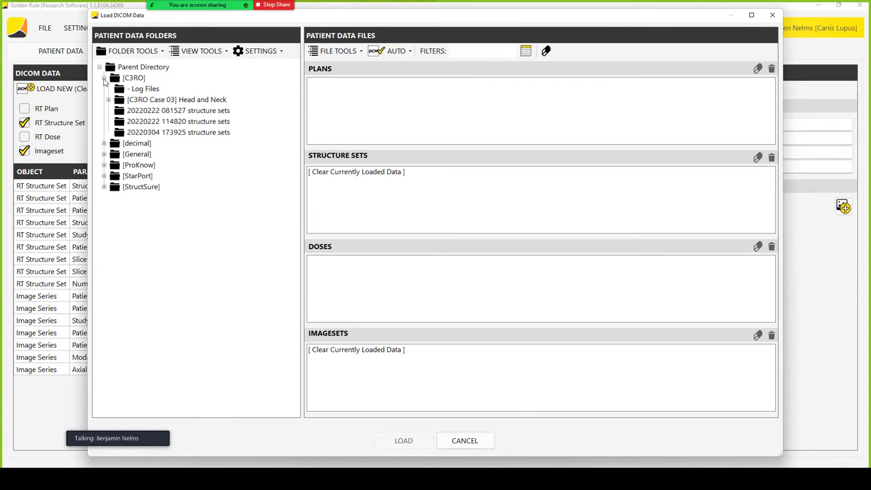
{"action": "left_click", "coordinate": [107, 101]}
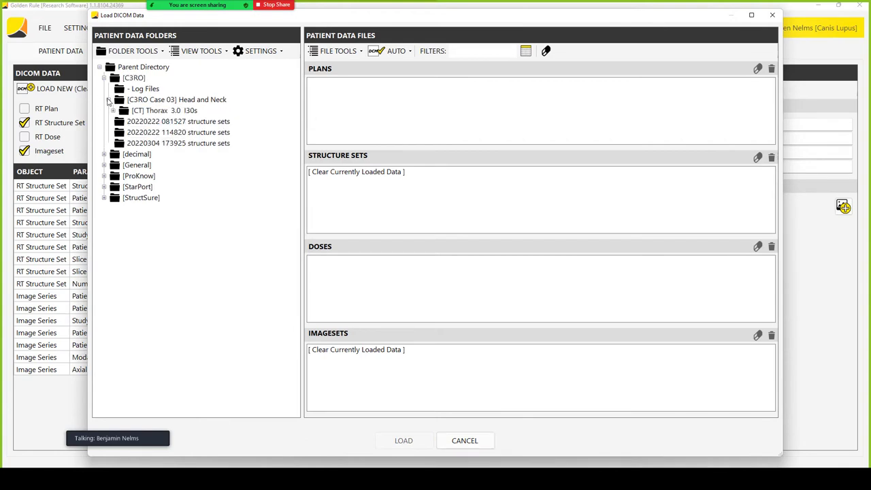
{"action": "left_click", "coordinate": [167, 100]}
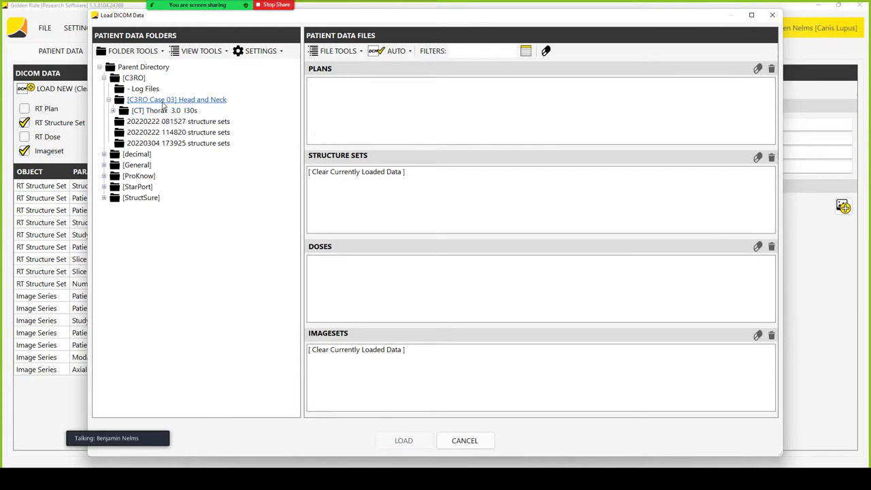
{"action": "left_click_drag", "start_coordinate": [406, 231], "coordinate": [614, 251]}
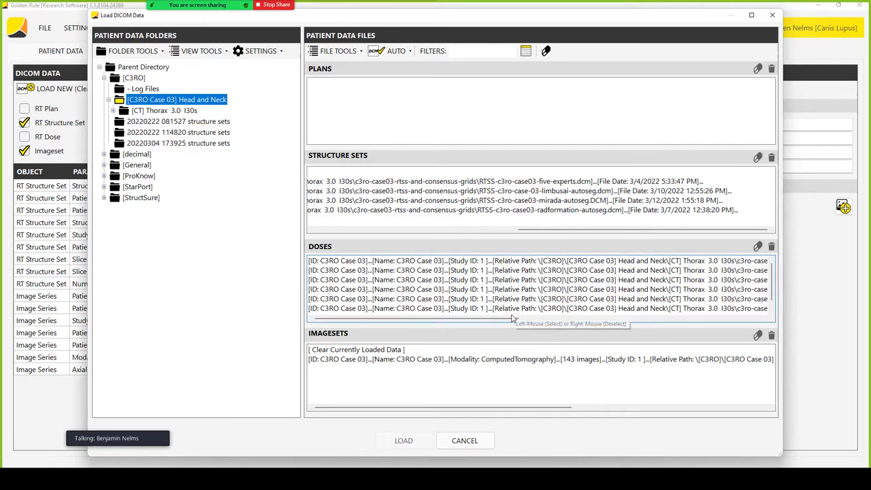
Load the Consensus Parotid_R (N=70) dose with a 100.00 Gy normalization dose and acknowledge the DVH calculation warnings
{"action": "left_click_drag", "start_coordinate": [516, 318], "coordinate": [693, 328]}
{"action": "scroll", "coordinate": [561, 291], "scroll_direction": "down", "scroll_amount": 1}
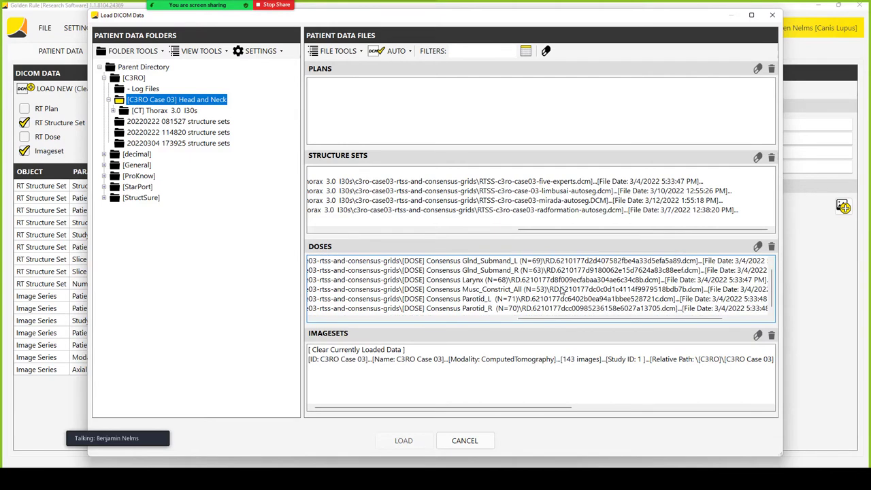
{"action": "left_click", "coordinate": [483, 308]}
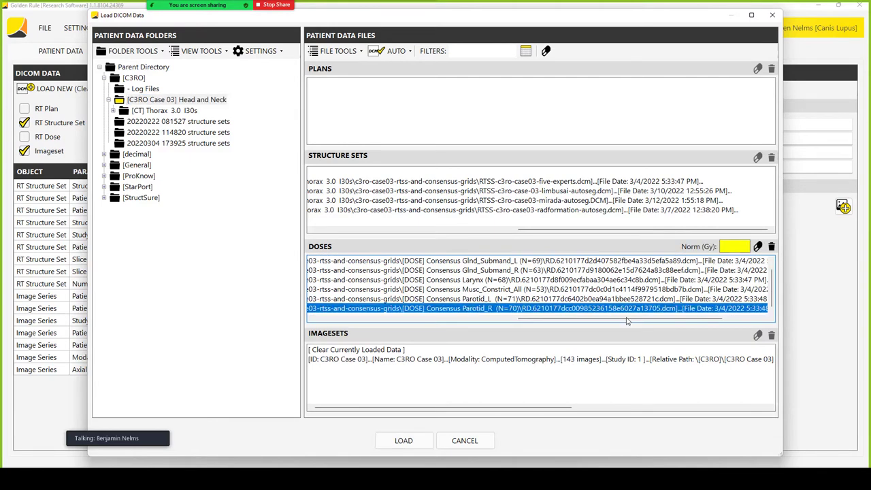
{"action": "left_click", "coordinate": [404, 440]}
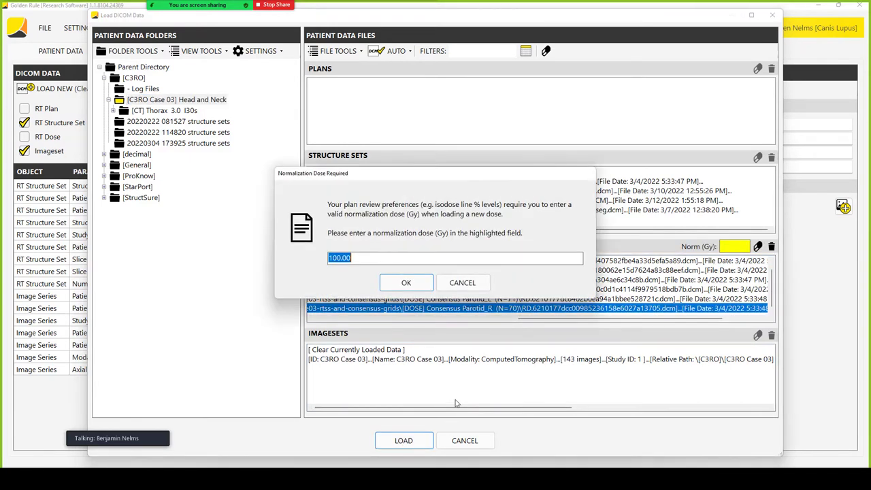
{"action": "left_click", "coordinate": [406, 282]}
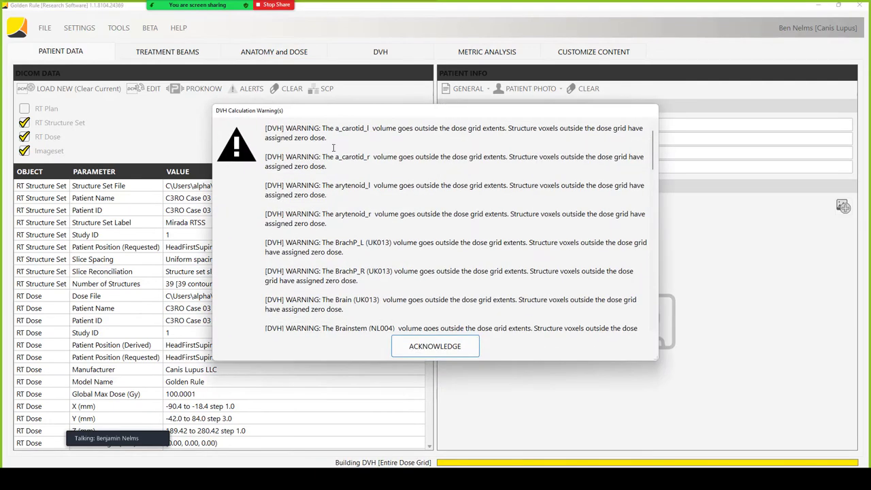
{"action": "left_click", "coordinate": [434, 344]}
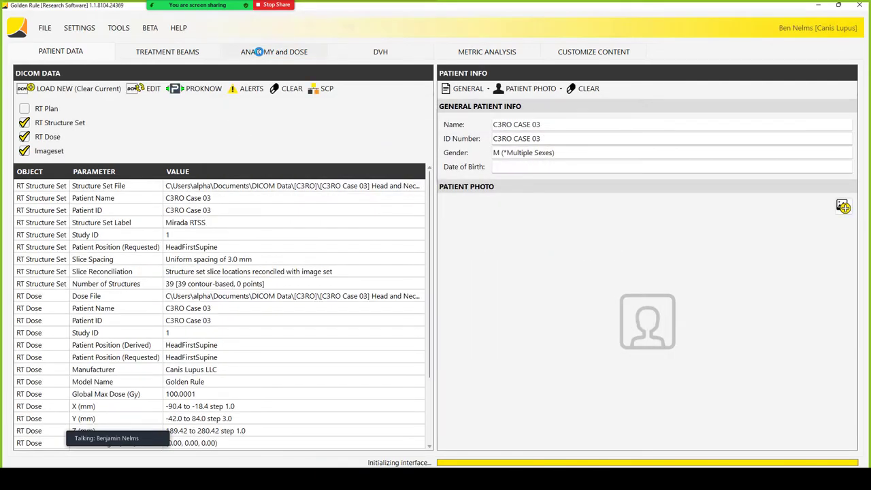
Check the loaded dose overlay on the anatomy and the cumulative DVH curves, returning to the anatomy view
{"action": "left_click", "coordinate": [261, 55]}
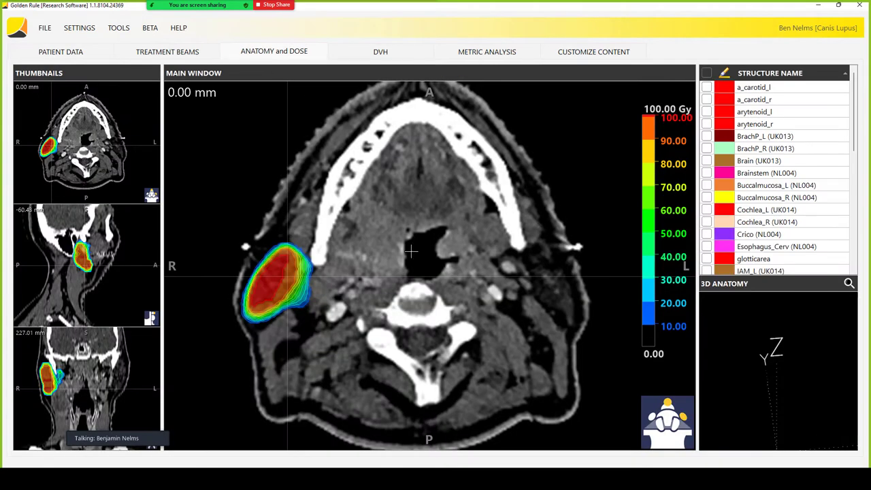
{"action": "left_click", "coordinate": [379, 53]}
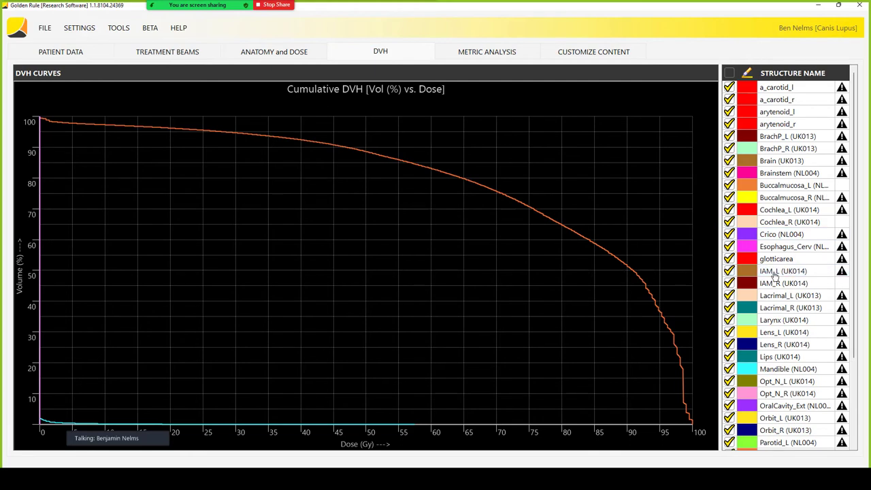
{"action": "left_click", "coordinate": [809, 262]}
{"action": "left_click", "coordinate": [284, 59]}
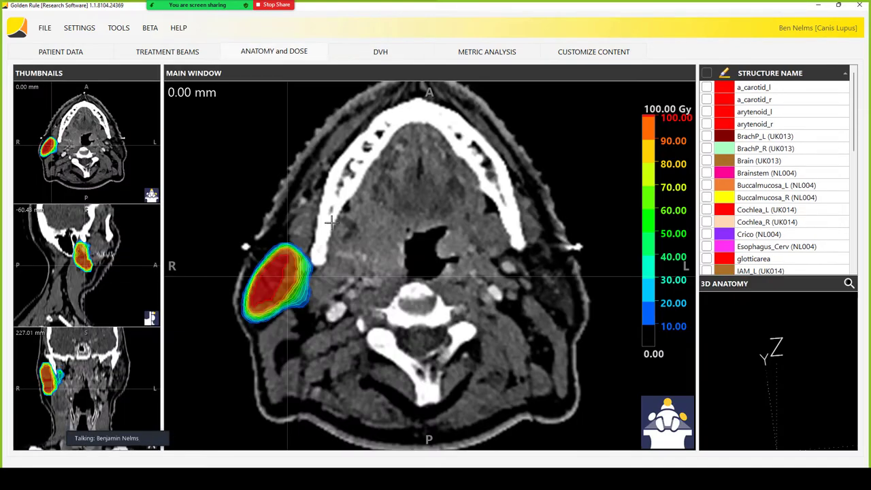
Enlarge and centre the right parotid dose in the axial view and place the plane crosshair inside it
{"action": "right_click", "coordinate": [293, 268]}
{"action": "left_click", "coordinate": [304, 280]}
{"action": "left_click_drag", "start_coordinate": [304, 280], "coordinate": [412, 247]}
{"action": "right_click", "coordinate": [400, 263]}
{"action": "left_click", "coordinate": [411, 255]}
{"action": "right_click", "coordinate": [412, 235]}
{"action": "left_click", "coordinate": [467, 243]}
{"action": "left_click", "coordinate": [381, 251]}
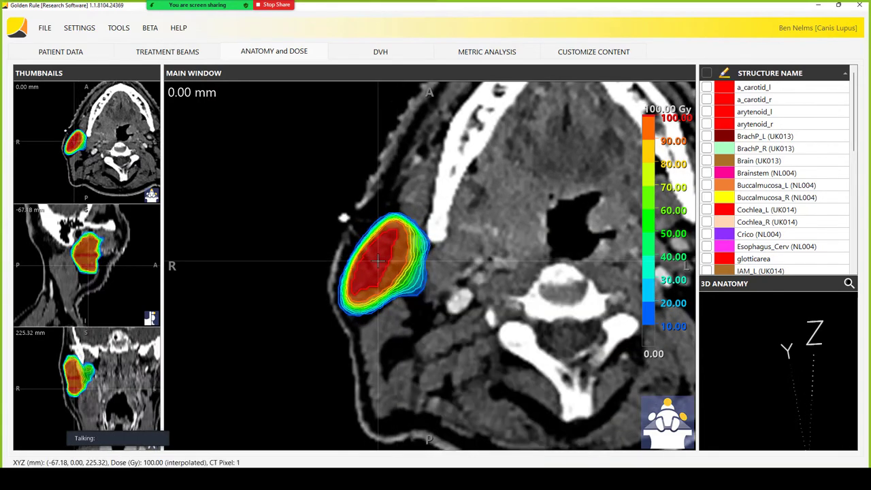
Examine the parotid consensus dose slice by slice, from below its inferior end to above its superior end
{"action": "left_click", "coordinate": [94, 275]}
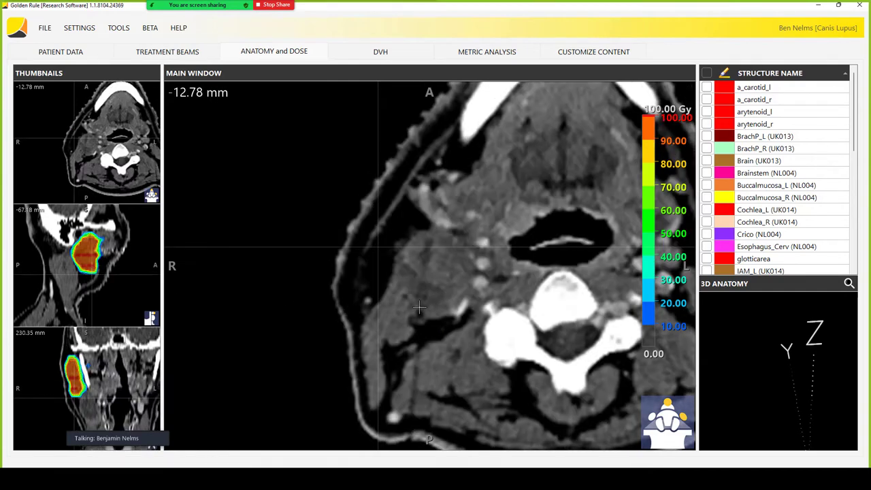
{"action": "scroll", "coordinate": [422, 295], "scroll_direction": "up", "scroll_amount": 6}
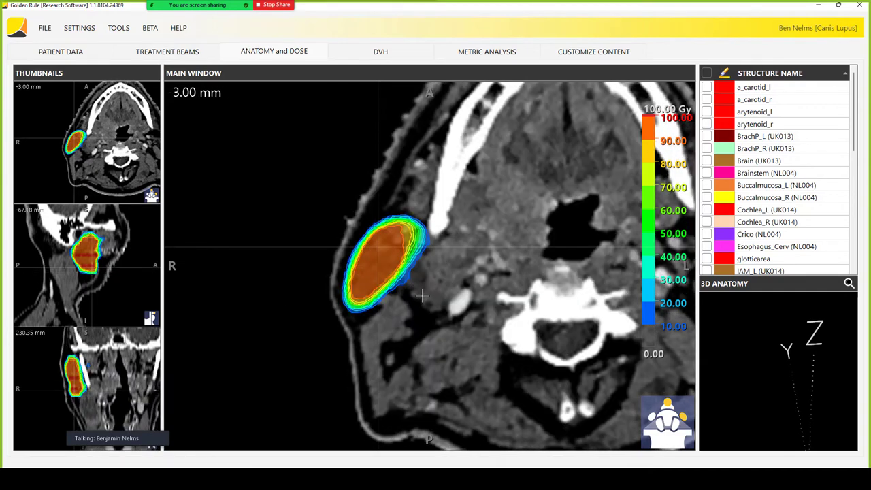
{"action": "scroll", "coordinate": [423, 295], "scroll_direction": "up", "scroll_amount": 6}
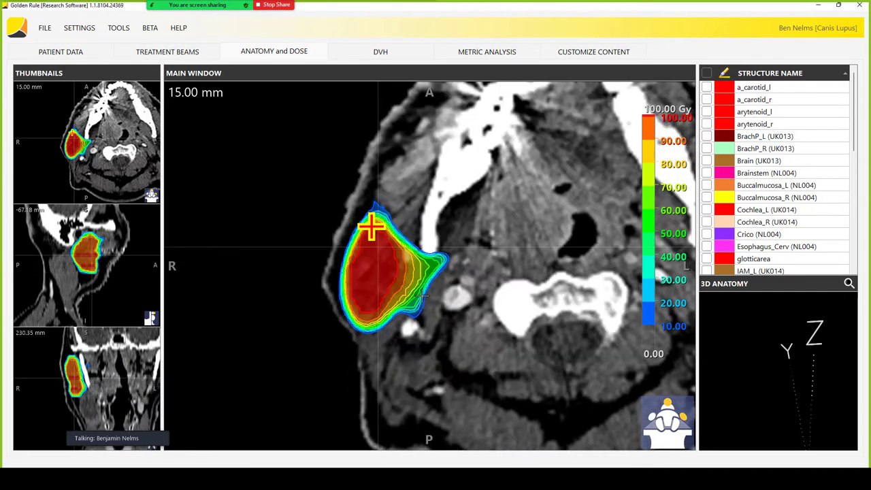
{"action": "scroll", "coordinate": [422, 295], "scroll_direction": "up", "scroll_amount": 2}
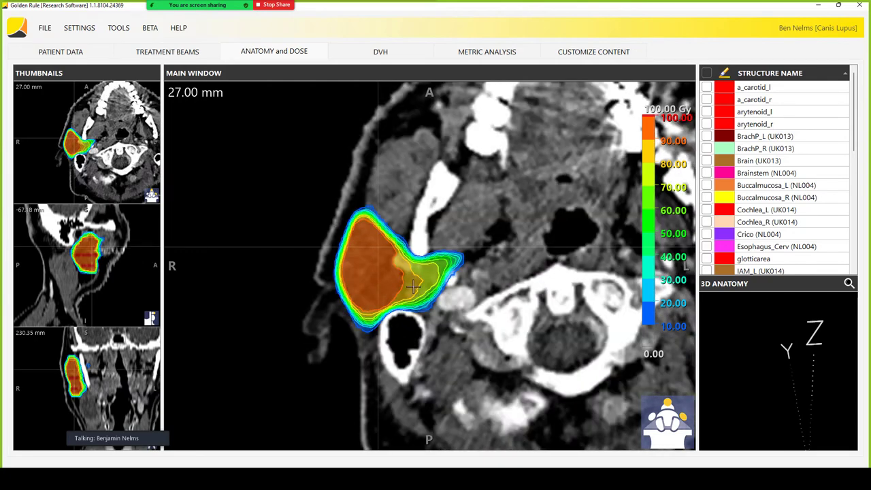
{"action": "scroll", "coordinate": [408, 285], "scroll_direction": "down", "scroll_amount": 1}
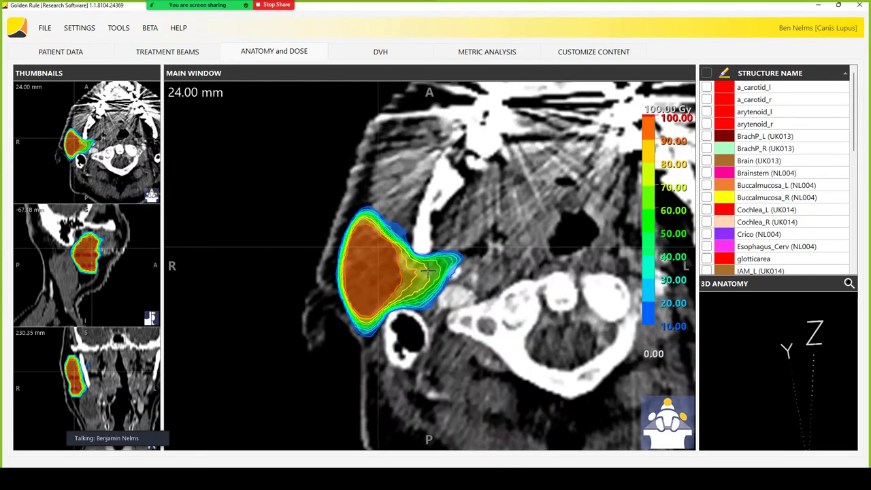
{"action": "scroll", "coordinate": [424, 282], "scroll_direction": "up", "scroll_amount": 6}
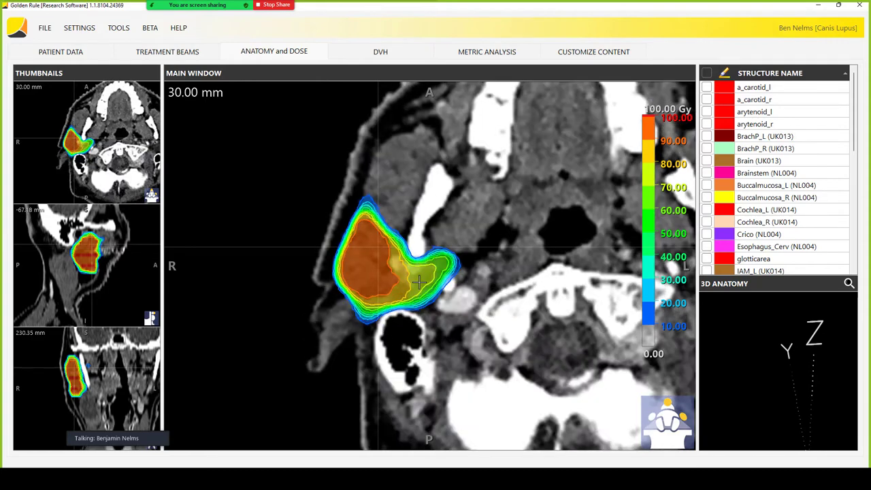
{"action": "scroll", "coordinate": [406, 285], "scroll_direction": "up", "scroll_amount": 2}
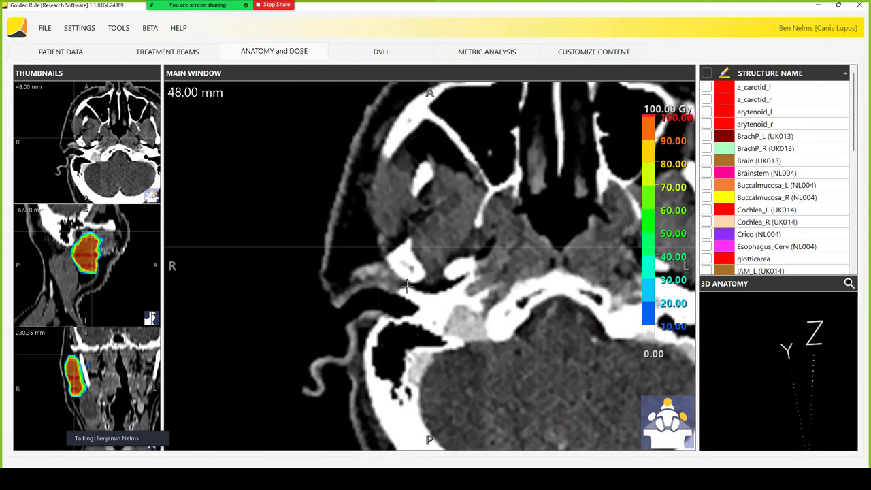
{"action": "scroll", "coordinate": [403, 291], "scroll_direction": "down", "scroll_amount": 6}
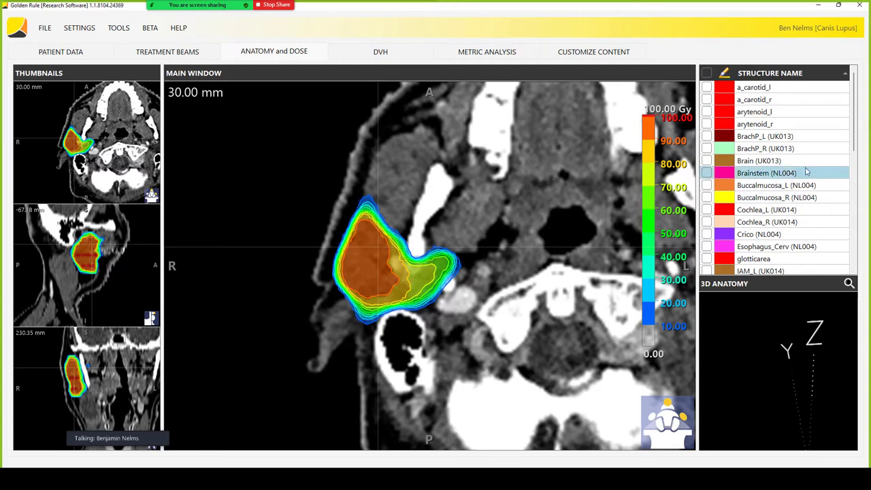
Display the Parotid_R (NL004) contour over the consensus dose and bring up the gland's inferior axial slice at -3.00 mm
{"action": "left_click_drag", "start_coordinate": [855, 148], "coordinate": [842, 254]}
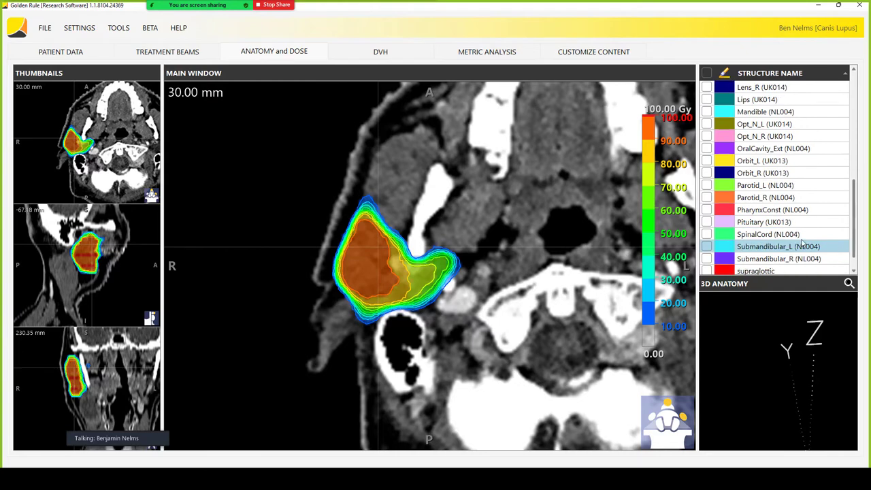
{"action": "left_click", "coordinate": [706, 198]}
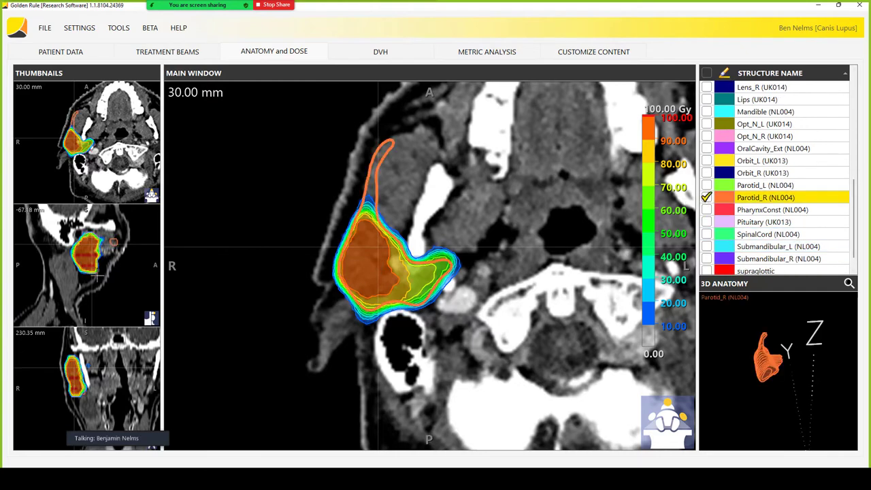
{"action": "left_click", "coordinate": [96, 274]}
{"action": "scroll", "coordinate": [392, 286], "scroll_direction": "up", "scroll_amount": 3}
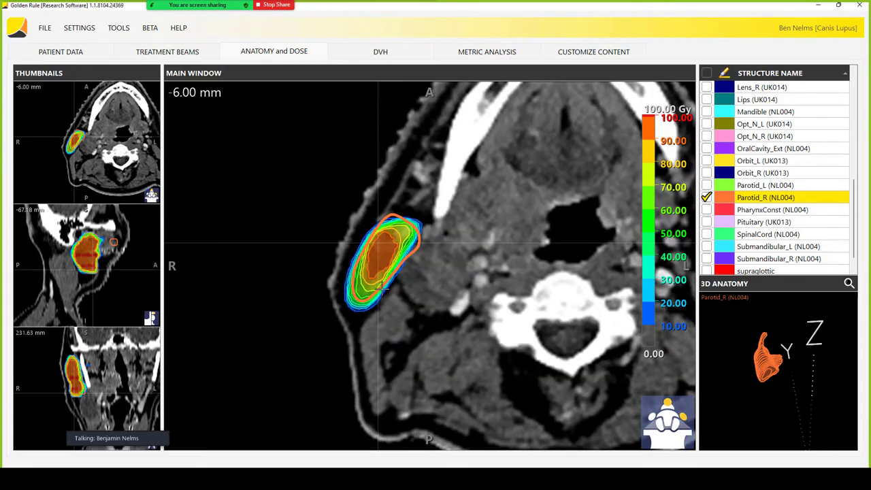
{"action": "scroll", "coordinate": [383, 288], "scroll_direction": "up", "scroll_amount": 1}
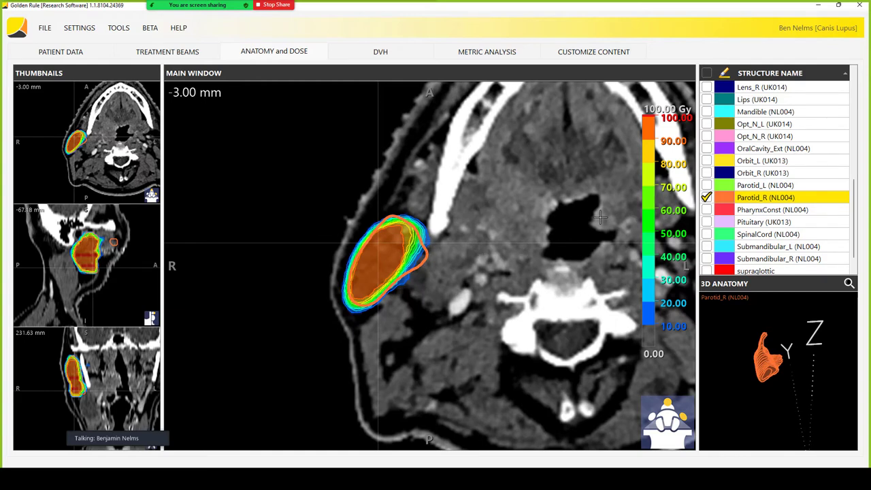
{"action": "left_click", "coordinate": [428, 249]}
Add a 0.10 Gy level to the dose display's isolevels and apply the updated dose display settings
{"action": "right_click", "coordinate": [534, 225]}
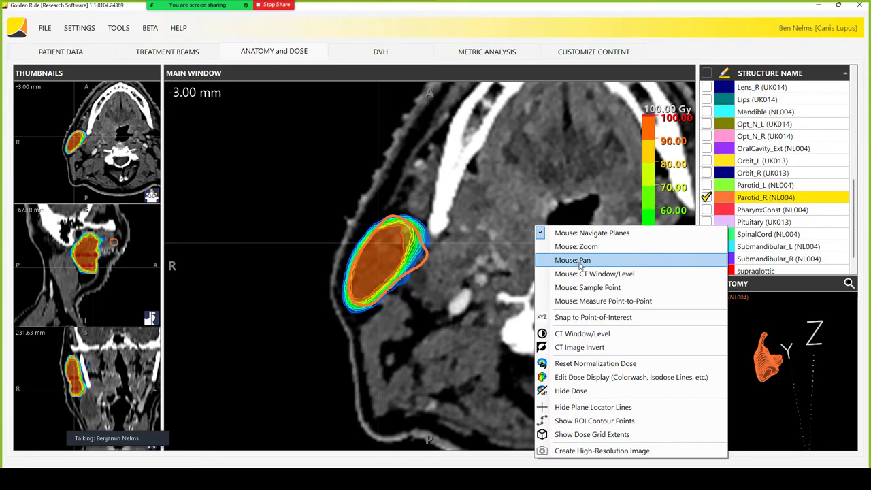
{"action": "left_click", "coordinate": [599, 377]}
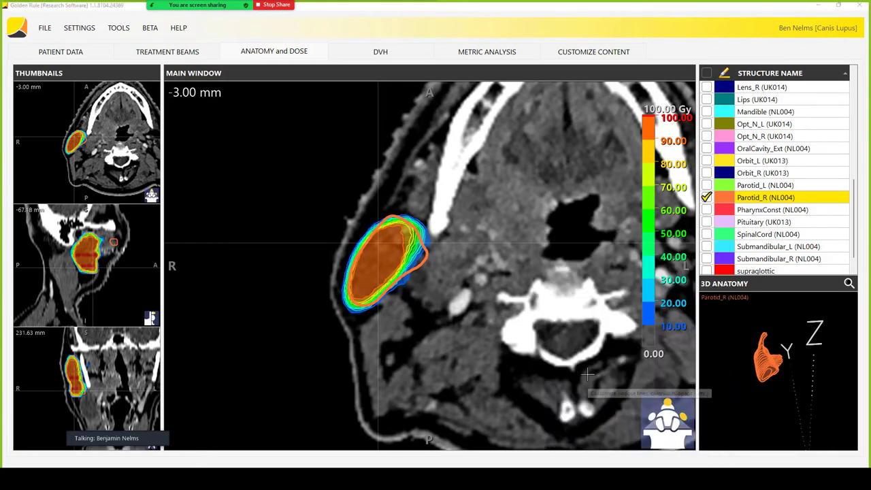
{"action": "left_click", "coordinate": [407, 178]}
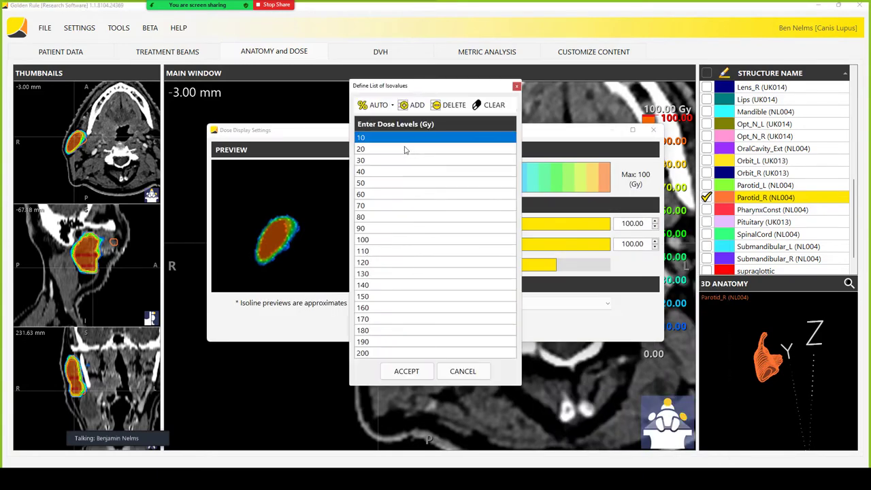
{"action": "left_click", "coordinate": [412, 105]}
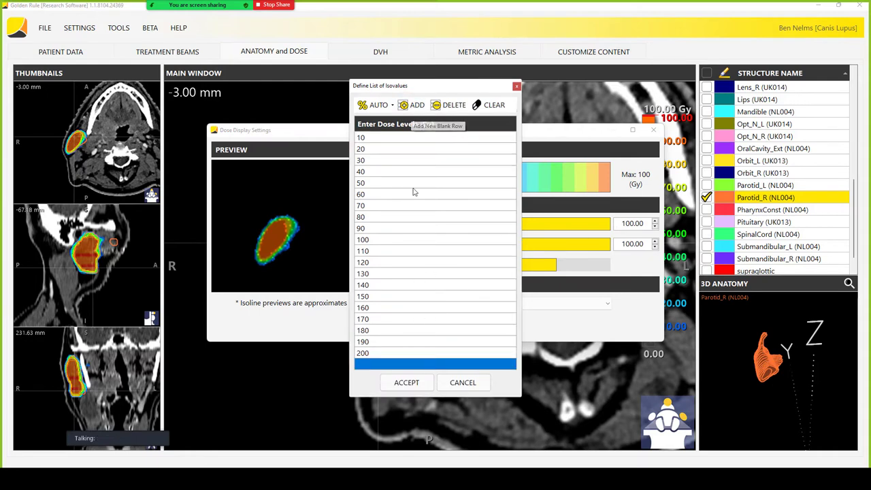
{"action": "left_click", "coordinate": [388, 359]}
{"action": "left_click", "coordinate": [401, 384]}
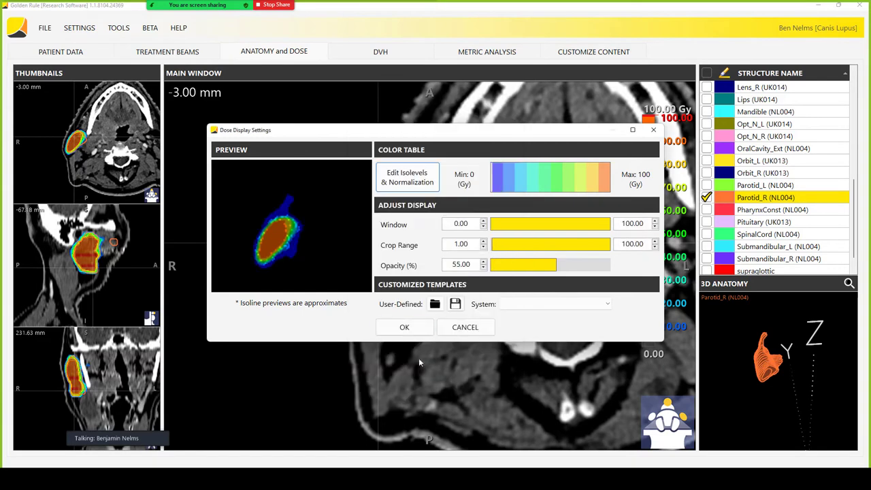
{"action": "left_click", "coordinate": [404, 327]}
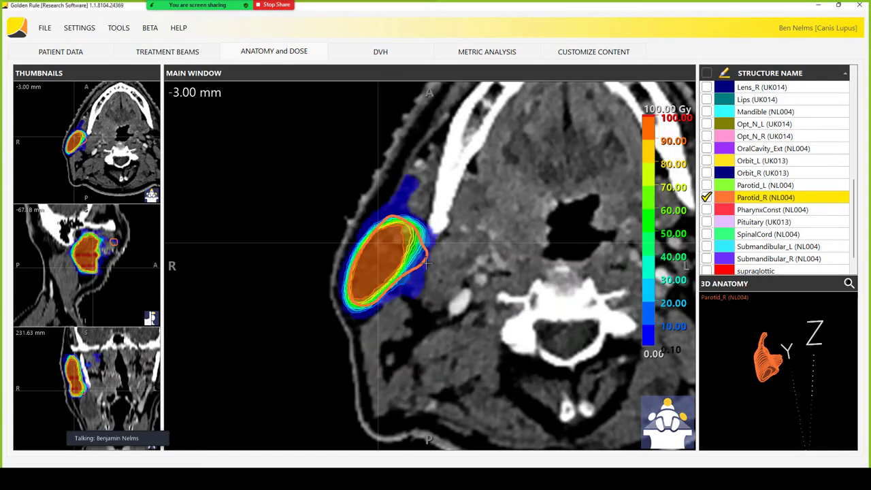
Enlarge the right parotid and compare its contour with the consensus dose on the inferior slices around -3.00 mm and 0.00 mm
{"action": "right_click", "coordinate": [438, 295]}
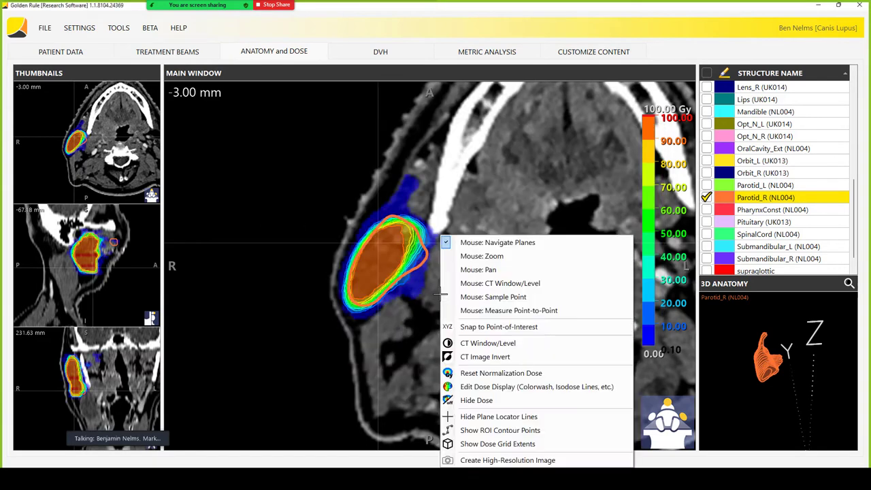
{"action": "left_click", "coordinate": [449, 253]}
{"action": "left_click_drag", "start_coordinate": [421, 245], "coordinate": [443, 238]}
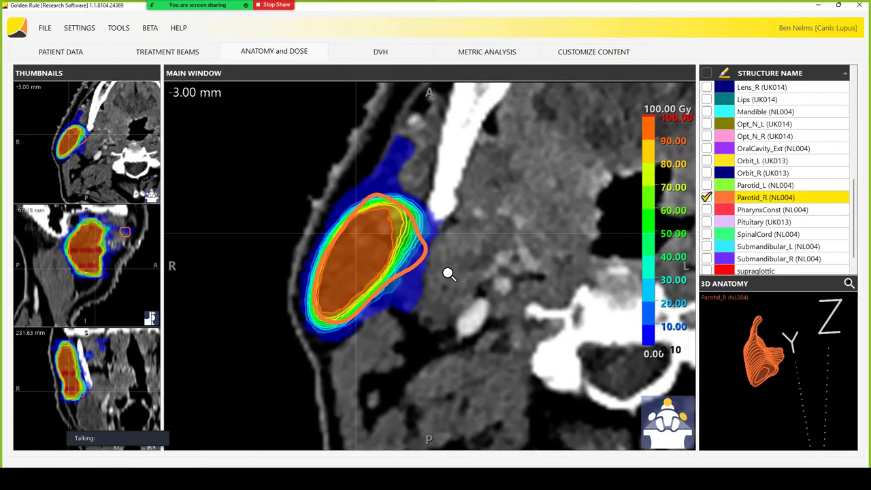
{"action": "scroll", "coordinate": [441, 274], "scroll_direction": "up", "scroll_amount": 1}
{"action": "scroll", "coordinate": [441, 274], "scroll_direction": "down", "scroll_amount": 1}
{"action": "scroll", "coordinate": [438, 274], "scroll_direction": "up", "scroll_amount": 1}
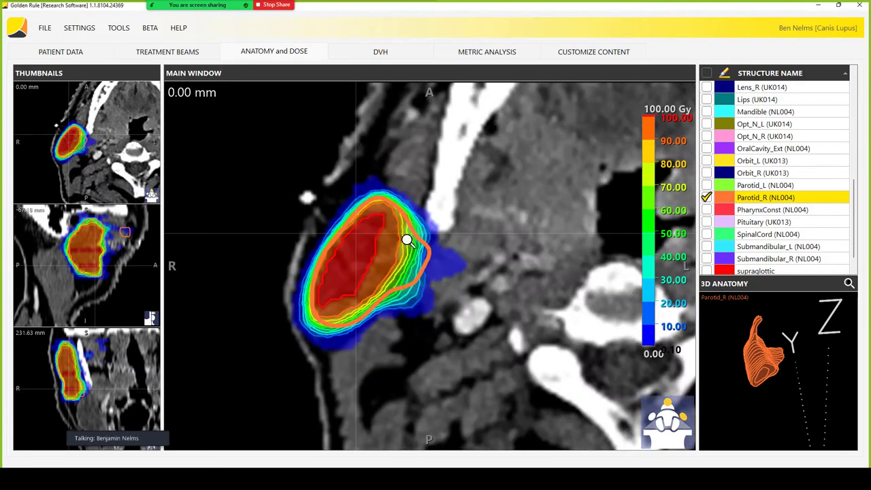
{"action": "scroll", "coordinate": [444, 286], "scroll_direction": "down", "scroll_amount": 1}
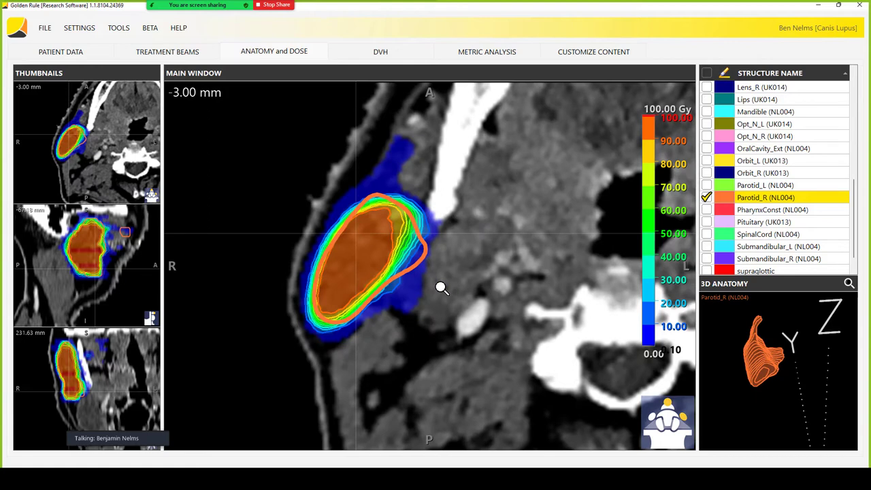
{"action": "scroll", "coordinate": [435, 279], "scroll_direction": "down", "scroll_amount": 1}
{"action": "scroll", "coordinate": [421, 268], "scroll_direction": "up", "scroll_amount": 1}
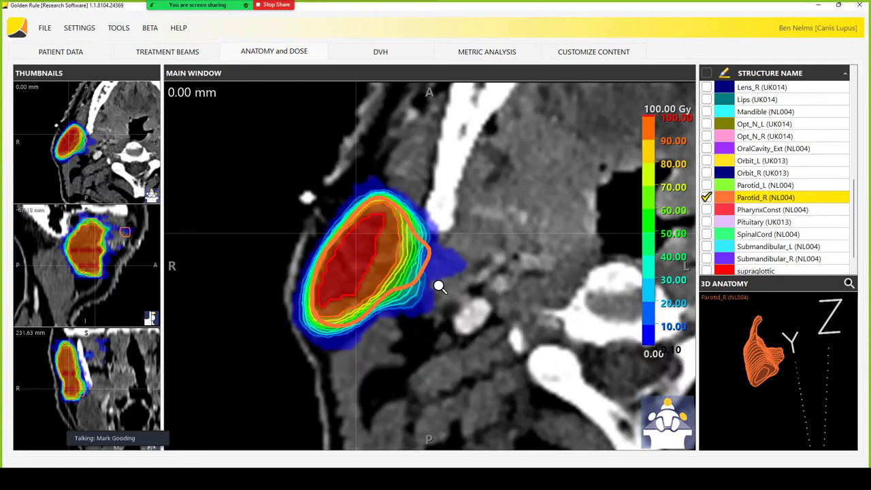
Compare the Parotid_R contour with the consensus isodose levels slice by slice, moving superiorly up to 33.00 mm
{"action": "scroll", "coordinate": [439, 286], "scroll_direction": "up", "scroll_amount": 1}
{"action": "scroll", "coordinate": [439, 287], "scroll_direction": "up", "scroll_amount": 1}
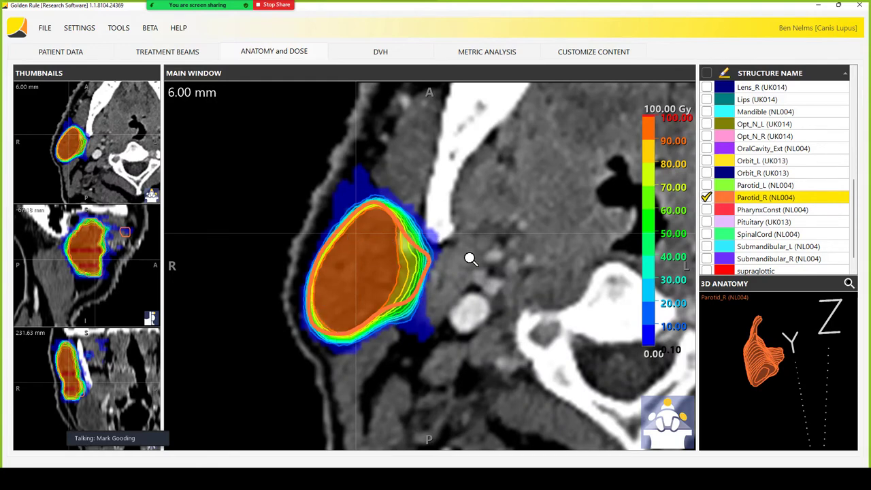
{"action": "scroll", "coordinate": [469, 259], "scroll_direction": "up", "scroll_amount": 1}
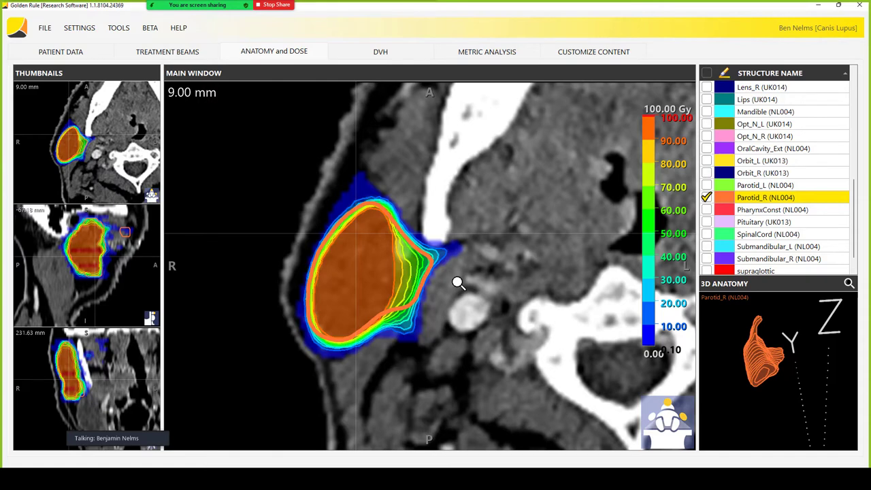
{"action": "scroll", "coordinate": [457, 282], "scroll_direction": "up", "scroll_amount": 1}
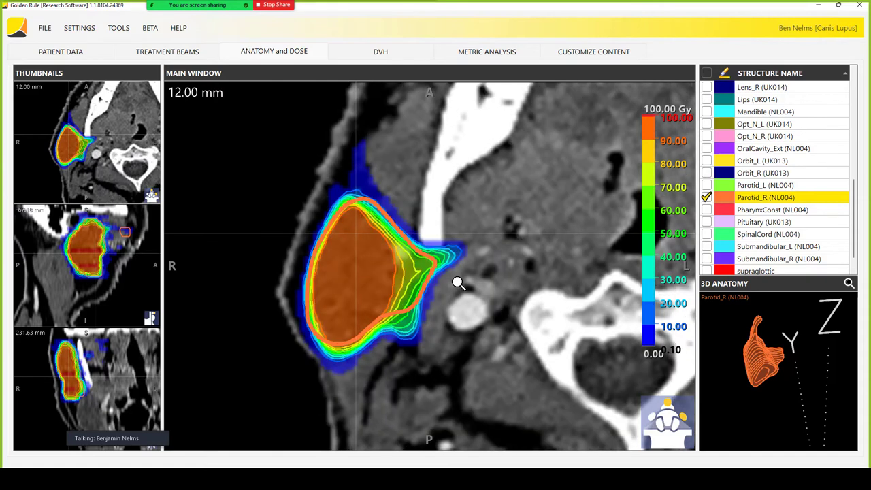
{"action": "scroll", "coordinate": [458, 282], "scroll_direction": "up", "scroll_amount": 1}
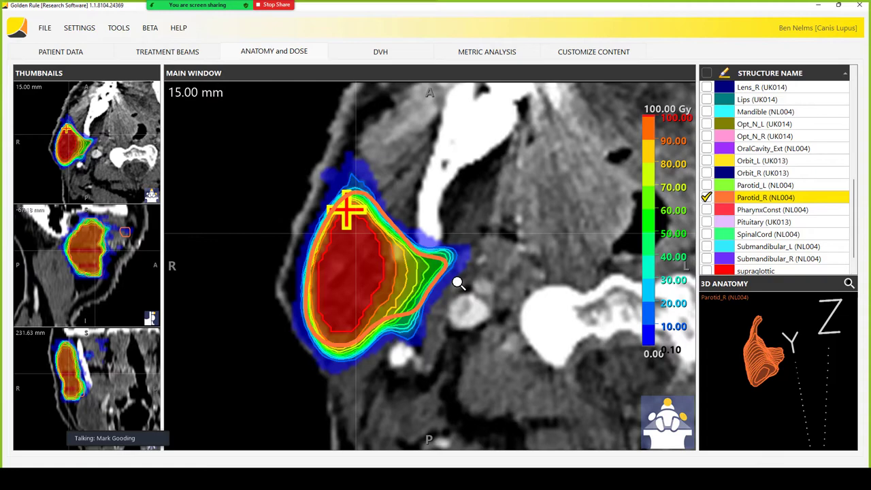
{"action": "scroll", "coordinate": [458, 282], "scroll_direction": "up", "scroll_amount": 1}
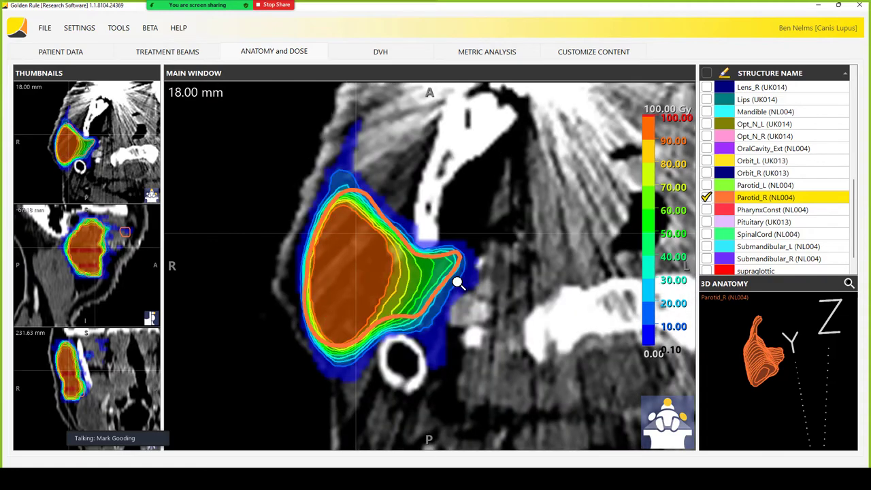
{"action": "scroll", "coordinate": [457, 282], "scroll_direction": "up", "scroll_amount": 1}
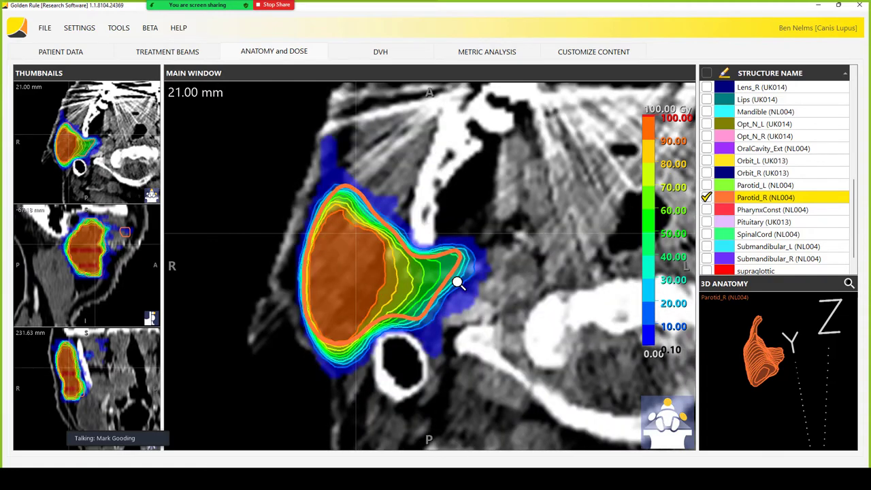
{"action": "scroll", "coordinate": [458, 282], "scroll_direction": "up", "scroll_amount": 1}
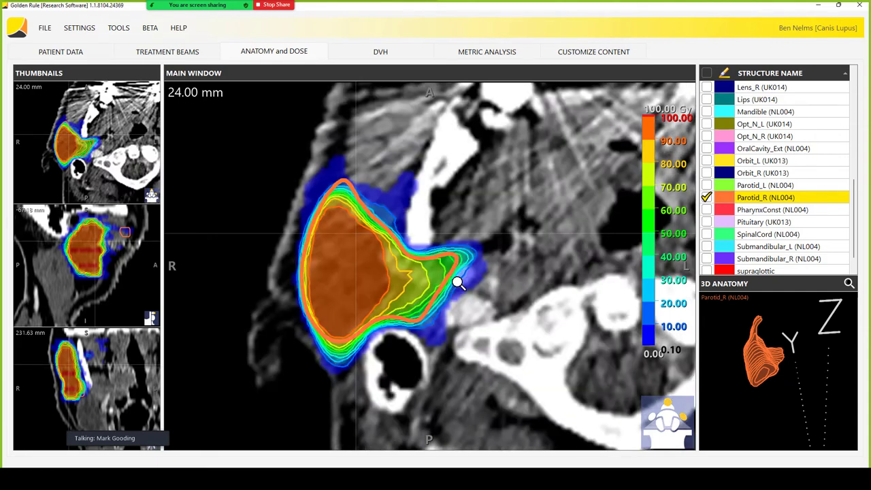
{"action": "scroll", "coordinate": [474, 291], "scroll_direction": "up", "scroll_amount": 1}
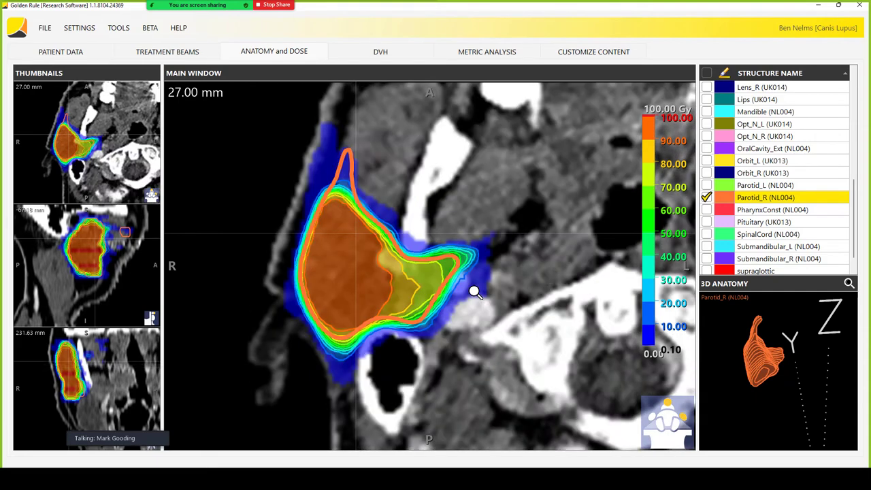
{"action": "scroll", "coordinate": [474, 291], "scroll_direction": "down", "scroll_amount": 1}
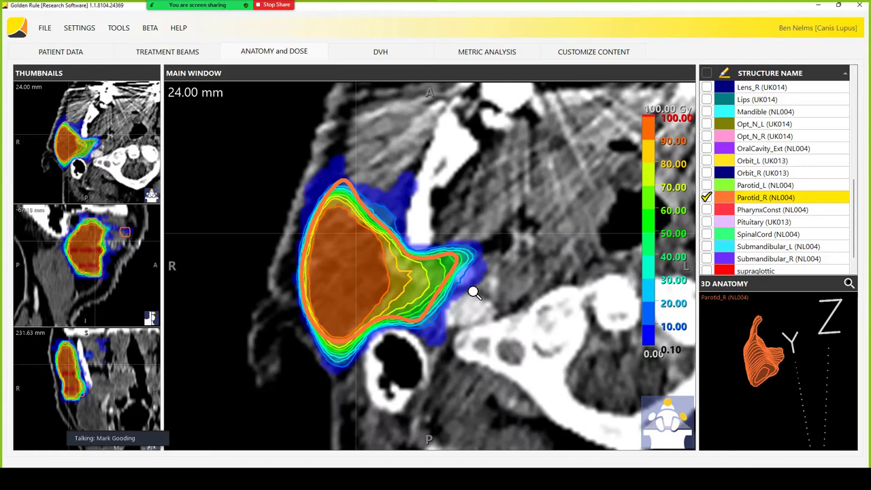
{"action": "scroll", "coordinate": [474, 292], "scroll_direction": "up", "scroll_amount": 2}
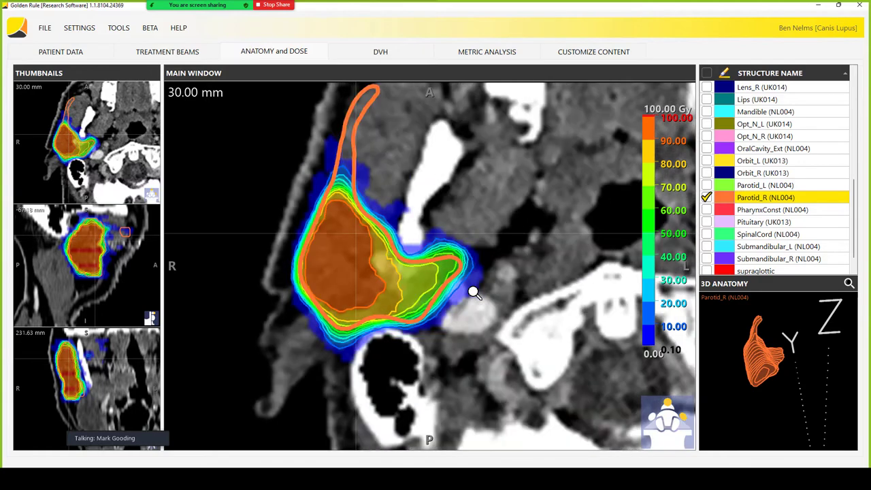
{"action": "scroll", "coordinate": [474, 291], "scroll_direction": "up", "scroll_amount": 1}
Pan to fit the contour's anterior extension in view and examine it against the low consensus levels between the 24.00 mm and 42.00 mm slices
{"action": "right_click", "coordinate": [449, 195]}
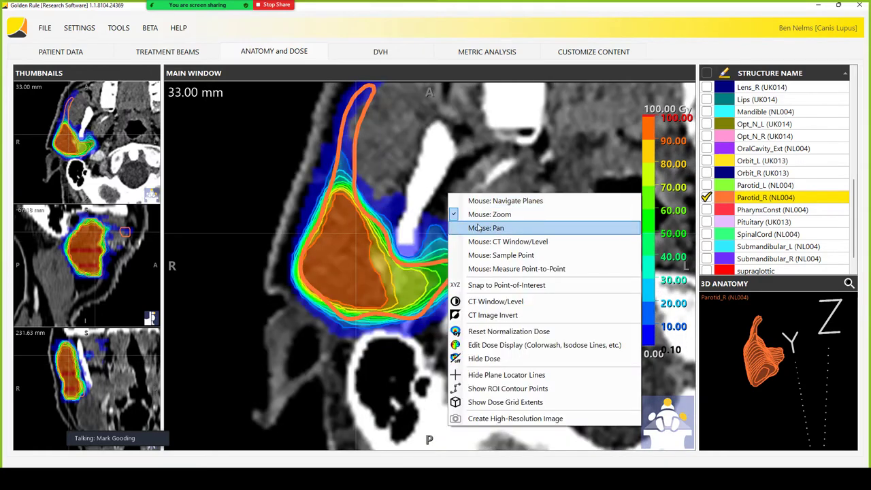
{"action": "left_click", "coordinate": [478, 228]}
{"action": "left_click_drag", "start_coordinate": [420, 215], "coordinate": [430, 272]}
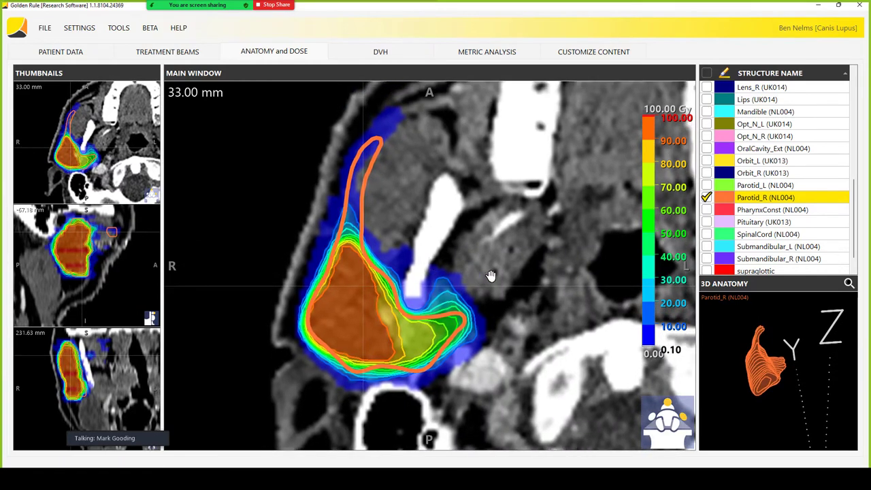
{"action": "scroll", "coordinate": [490, 275], "scroll_direction": "up", "scroll_amount": 1}
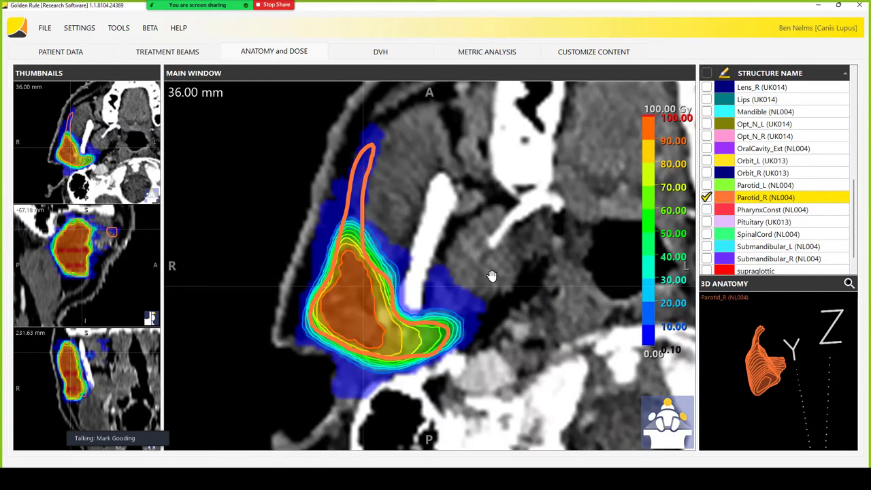
{"action": "scroll", "coordinate": [491, 275], "scroll_direction": "up", "scroll_amount": 1}
{"action": "scroll", "coordinate": [489, 275], "scroll_direction": "up", "scroll_amount": 1}
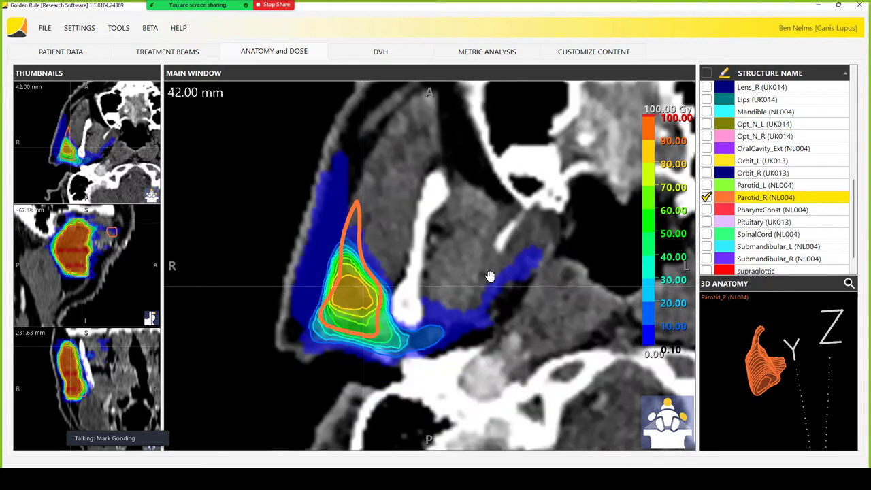
{"action": "scroll", "coordinate": [490, 276], "scroll_direction": "up", "scroll_amount": 1}
{"action": "scroll", "coordinate": [489, 276], "scroll_direction": "down", "scroll_amount": 4}
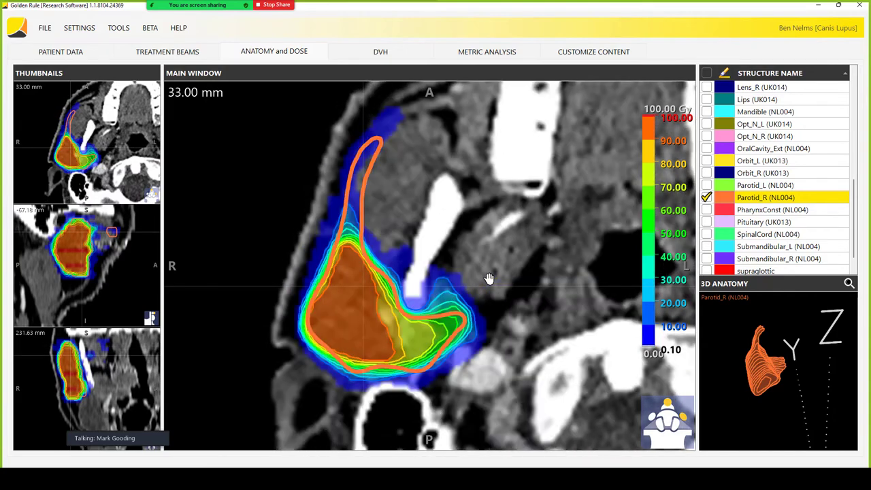
{"action": "scroll", "coordinate": [488, 278], "scroll_direction": "down", "scroll_amount": 2}
{"action": "scroll", "coordinate": [488, 278], "scroll_direction": "up", "scroll_amount": 1}
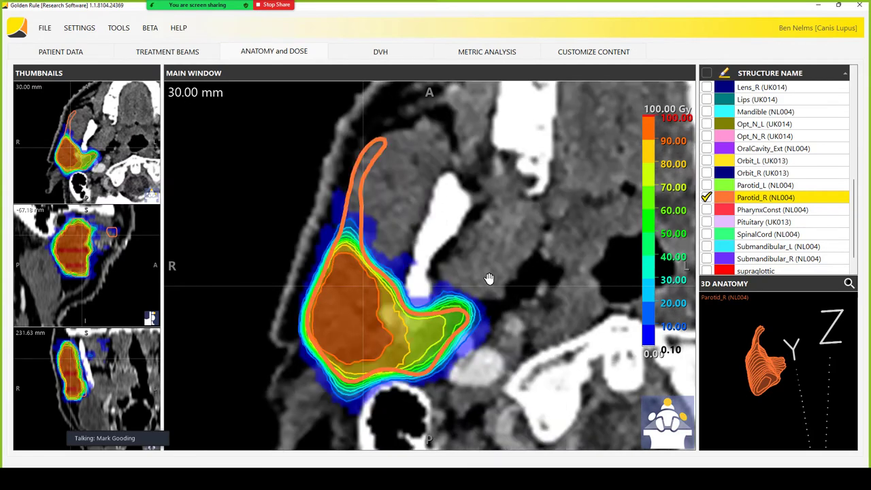
{"action": "scroll", "coordinate": [488, 278], "scroll_direction": "down", "scroll_amount": 1}
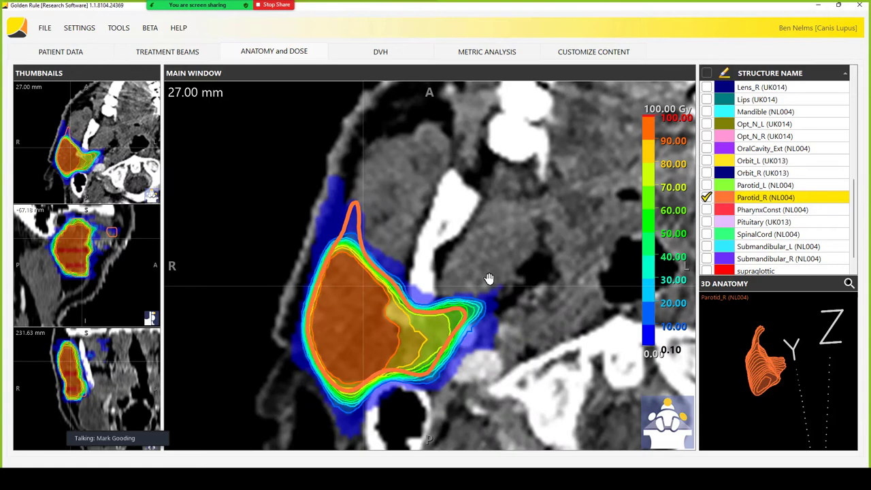
{"action": "scroll", "coordinate": [488, 278], "scroll_direction": "up", "scroll_amount": 1}
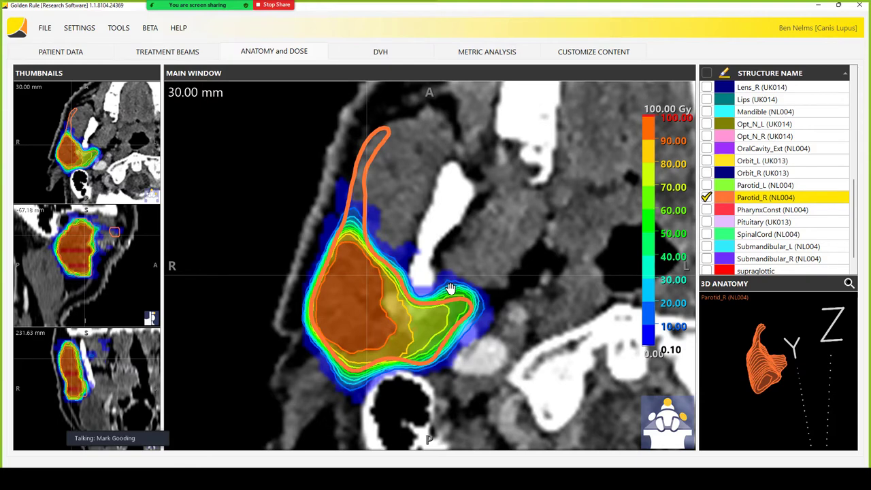
{"action": "scroll", "coordinate": [437, 338], "scroll_direction": "down", "scroll_amount": 2}
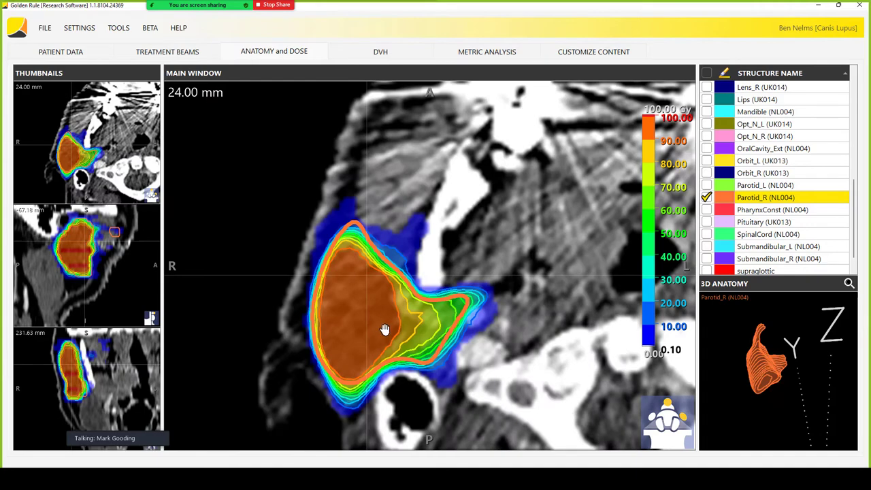
{"action": "left_click", "coordinate": [388, 302]}
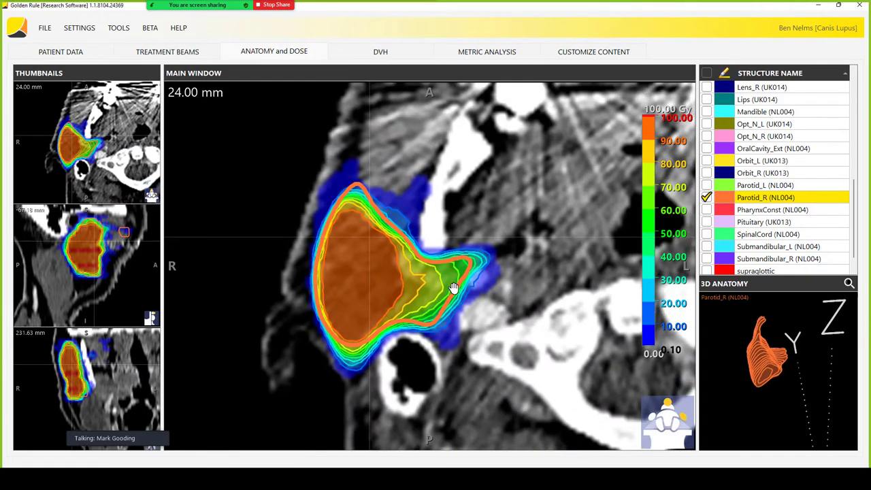
Calculate Parotid_R's isodose levels of maximum conformation and Dice, and review the maximum values beside the 33.00 mm slice
{"action": "scroll", "coordinate": [451, 286], "scroll_direction": "up", "scroll_amount": 3}
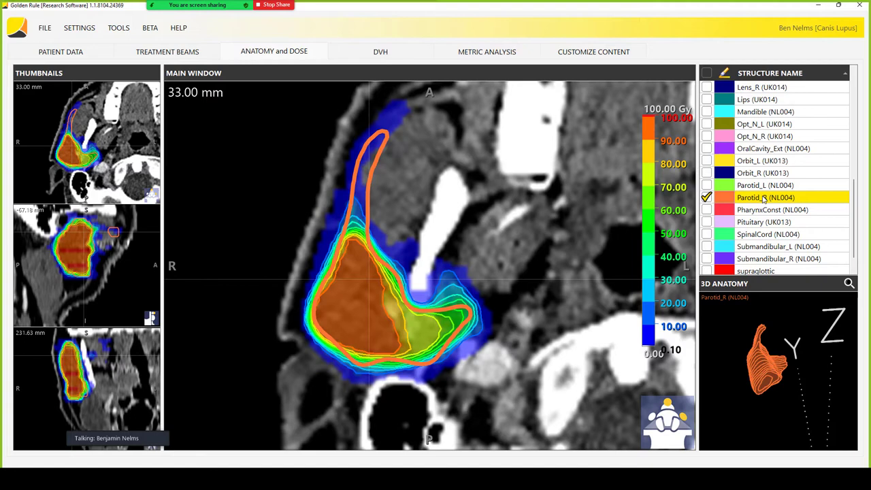
{"action": "right_click", "coordinate": [763, 198]}
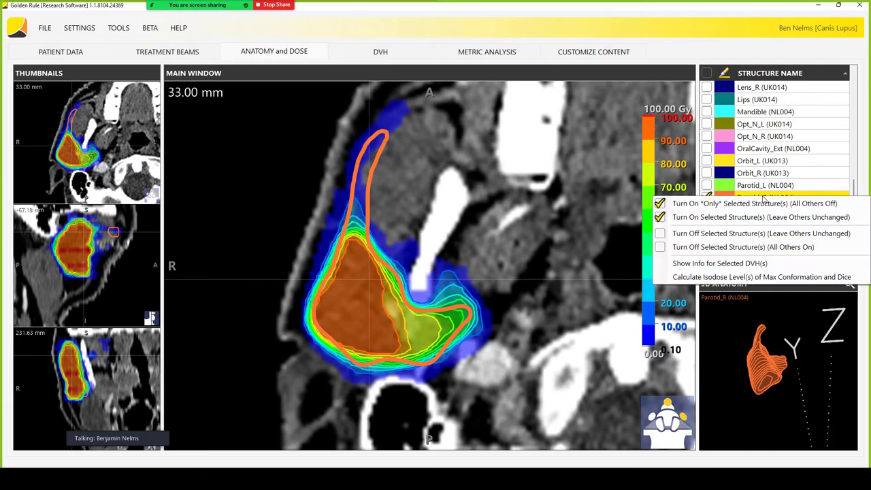
{"action": "left_click", "coordinate": [757, 281]}
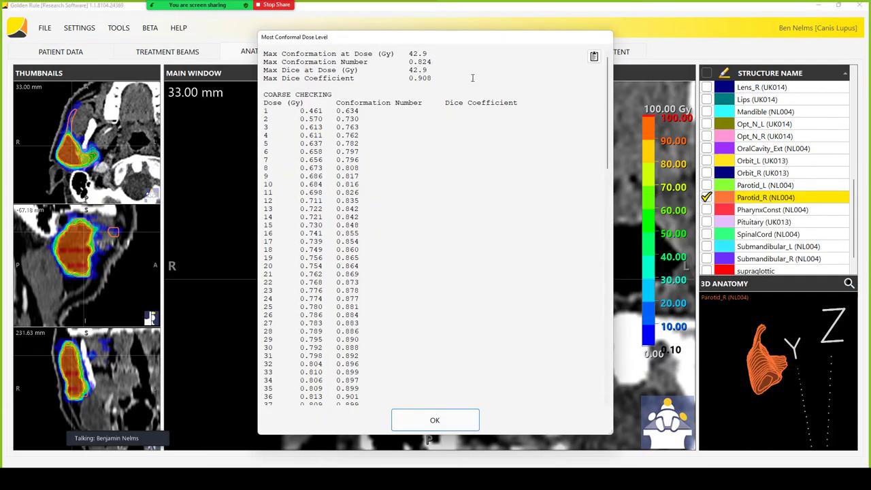
{"action": "left_click_drag", "start_coordinate": [445, 35], "coordinate": [700, 49]}
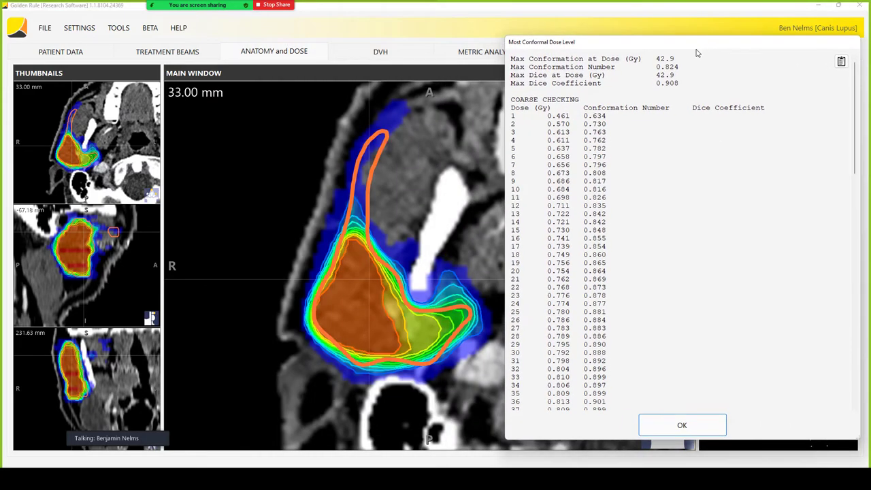
{"action": "left_click_drag", "start_coordinate": [682, 87], "coordinate": [657, 76]}
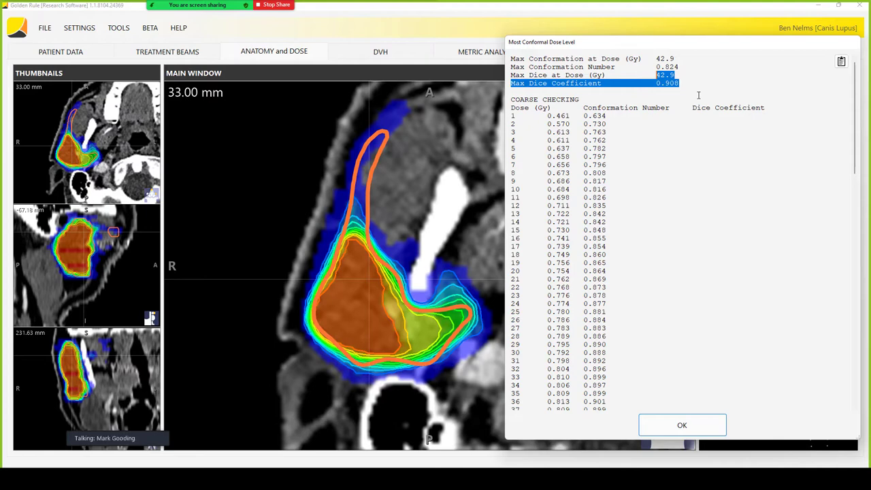
{"action": "left_click", "coordinate": [700, 431]}
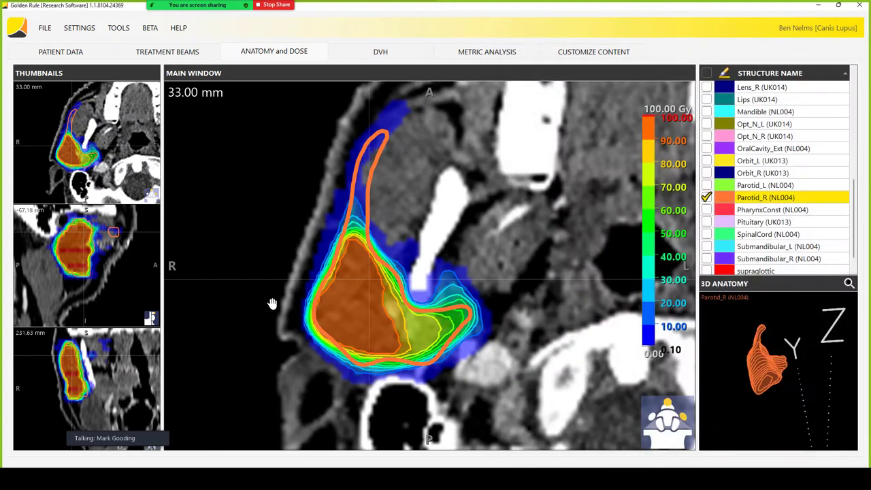
Expand the sagittal view to the main window and compare the whole Parotid_R contour with the consensus dose between -61.00 mm and -72.00 mm
{"action": "right_click", "coordinate": [70, 253]}
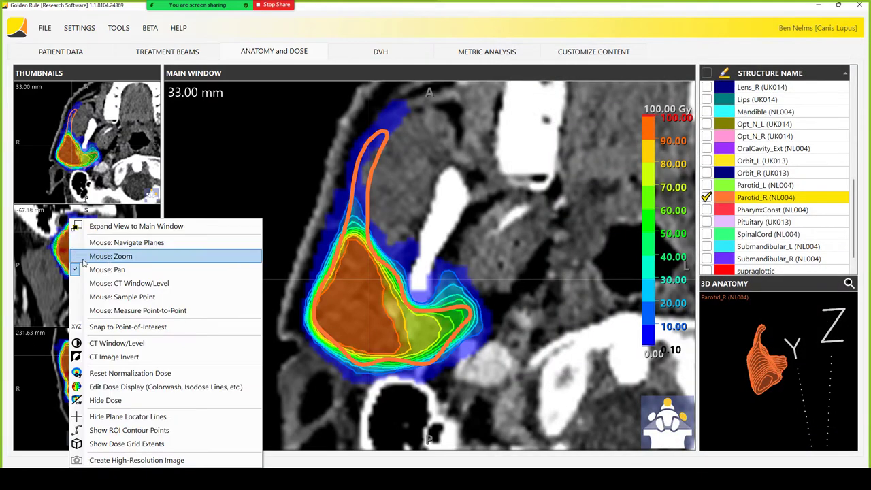
{"action": "left_click", "coordinate": [109, 227]}
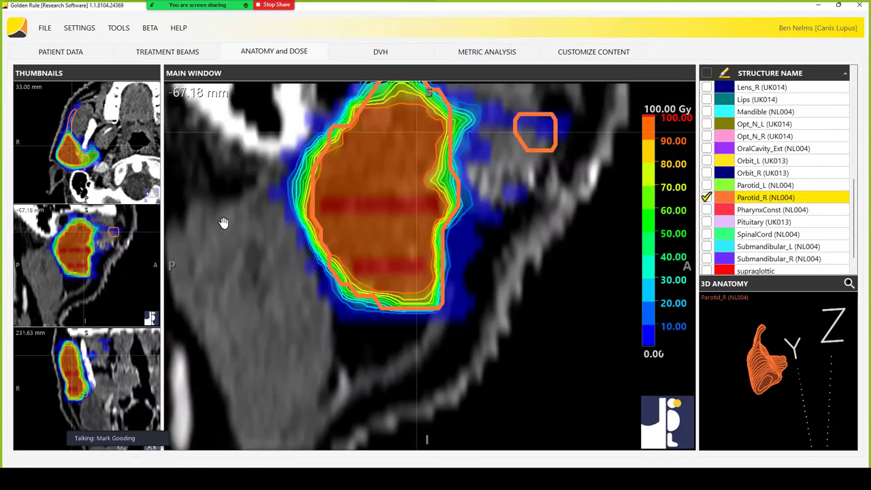
{"action": "left_click_drag", "start_coordinate": [376, 208], "coordinate": [382, 268]}
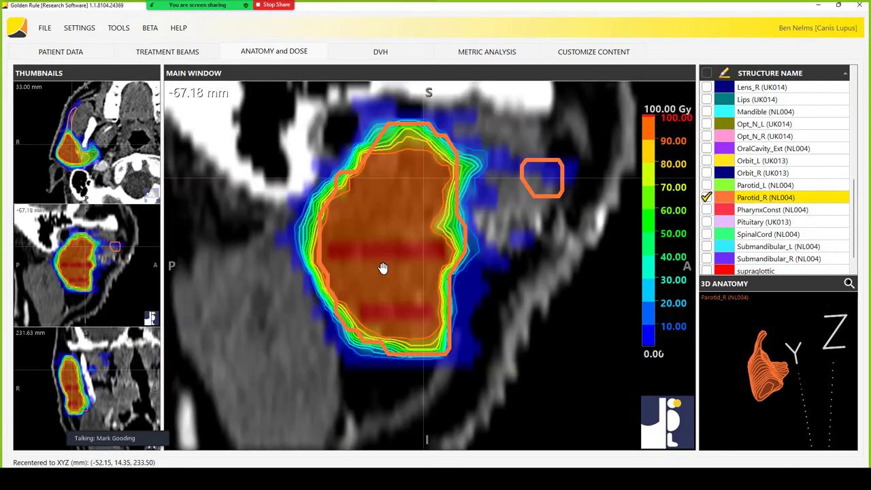
{"action": "scroll", "coordinate": [383, 268], "scroll_direction": "up", "scroll_amount": 16}
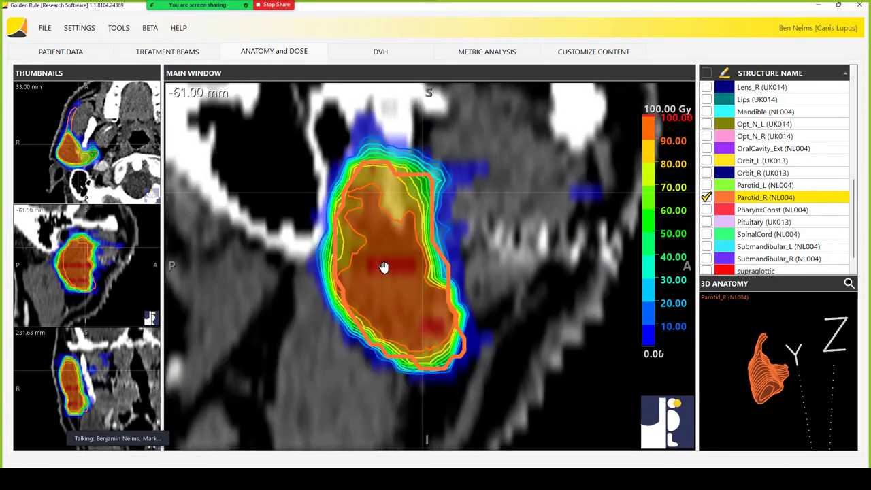
{"action": "scroll", "coordinate": [384, 268], "scroll_direction": "down", "scroll_amount": 15}
{"action": "scroll", "coordinate": [383, 268], "scroll_direction": "down", "scroll_amount": 9}
{"action": "scroll", "coordinate": [383, 269], "scroll_direction": "up", "scroll_amount": 3}
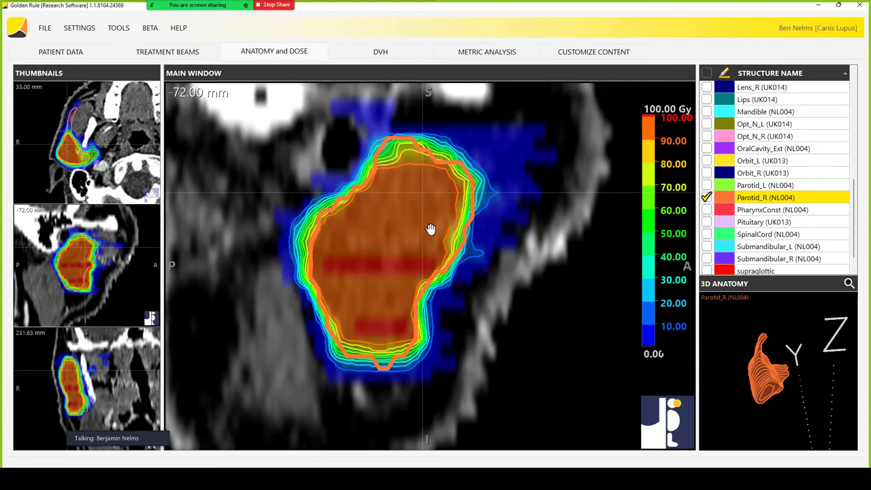
Examine Parotid_R's anterior extension against the low consensus levels on the sagittal slices around -71.00 mm and -70.00 mm
{"action": "scroll", "coordinate": [430, 231], "scroll_direction": "down", "scroll_amount": 3}
{"action": "scroll", "coordinate": [418, 164], "scroll_direction": "up", "scroll_amount": 4}
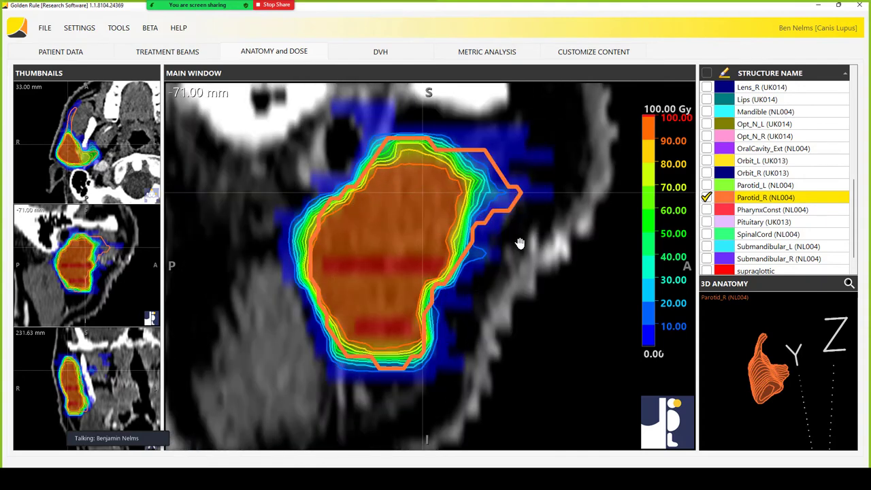
{"action": "scroll", "coordinate": [519, 243], "scroll_direction": "up", "scroll_amount": 1}
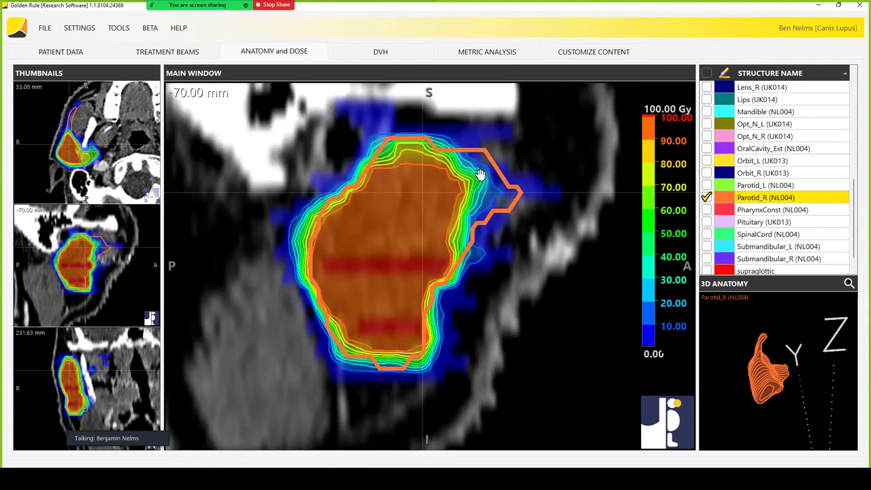
{"action": "scroll", "coordinate": [500, 231], "scroll_direction": "down", "scroll_amount": 3}
{"action": "scroll", "coordinate": [501, 199], "scroll_direction": "up", "scroll_amount": 3}
Expand the coronal view to the main window and compare the Parotid_R contour with the consensus dose between 228.00 mm and 232.00 mm
{"action": "right_click", "coordinate": [78, 378]}
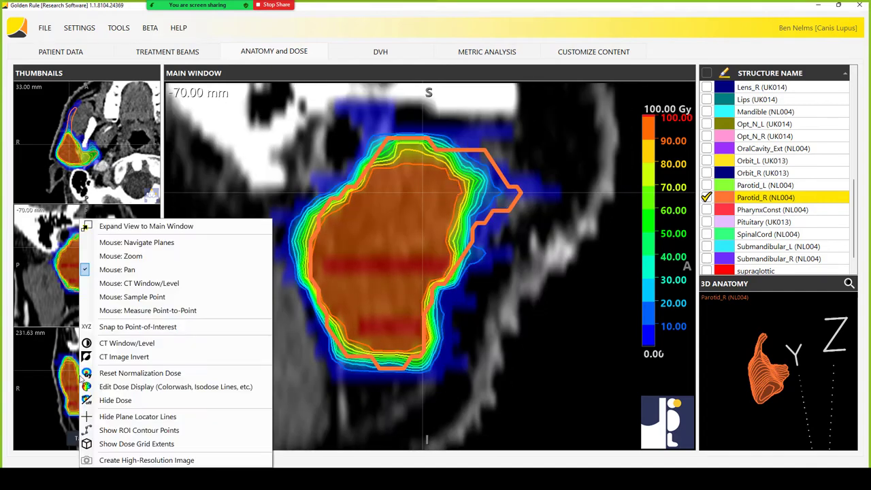
{"action": "left_click", "coordinate": [133, 230]}
{"action": "scroll", "coordinate": [385, 238], "scroll_direction": "down", "scroll_amount": 3}
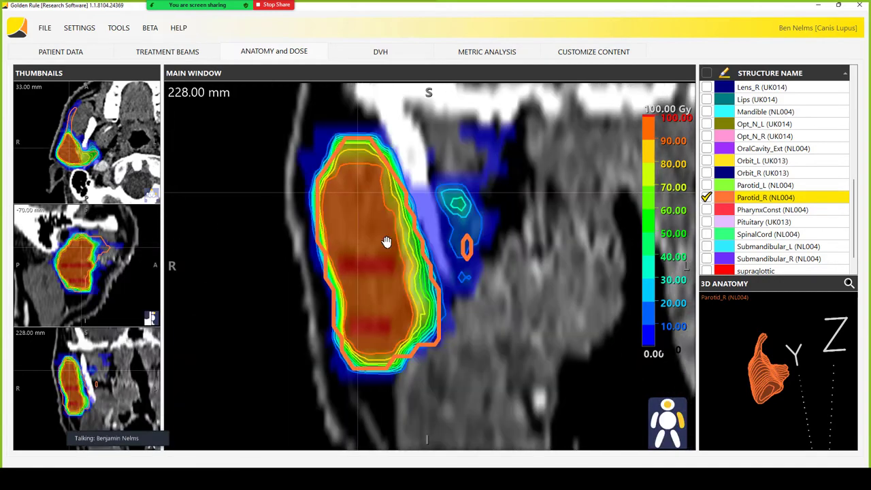
{"action": "scroll", "coordinate": [386, 242], "scroll_direction": "up", "scroll_amount": 5}
{"action": "scroll", "coordinate": [383, 243], "scroll_direction": "down", "scroll_amount": 3}
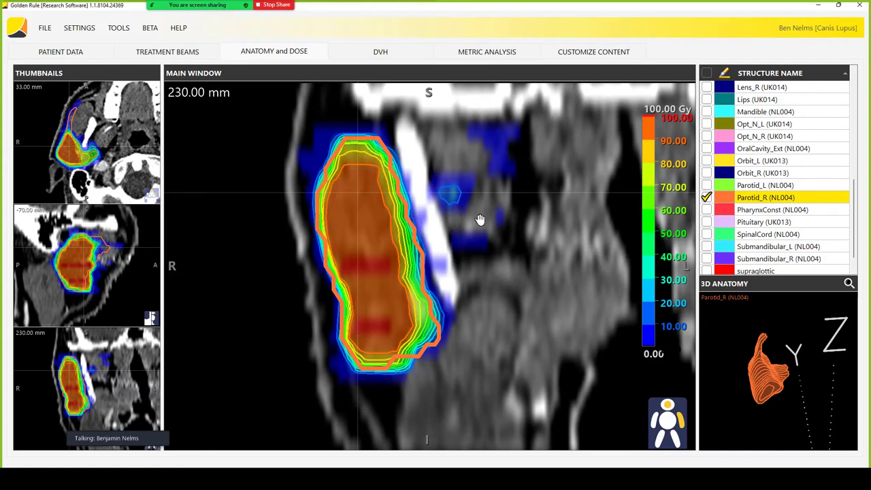
{"action": "scroll", "coordinate": [493, 226], "scroll_direction": "down", "scroll_amount": 2}
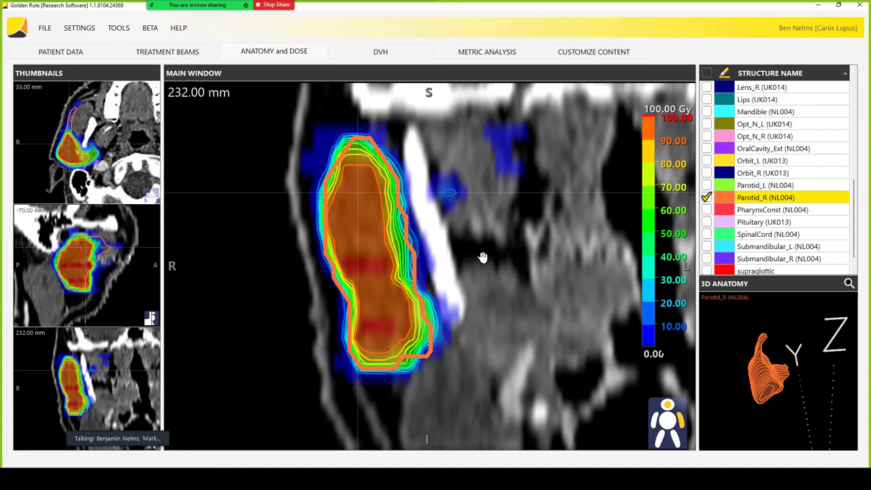
Return the axial view to the main window and compare Parotid_R with the consensus levels on the 33.00 mm and 30.00 mm slices
{"action": "right_click", "coordinate": [58, 130]}
{"action": "left_click", "coordinate": [96, 138]}
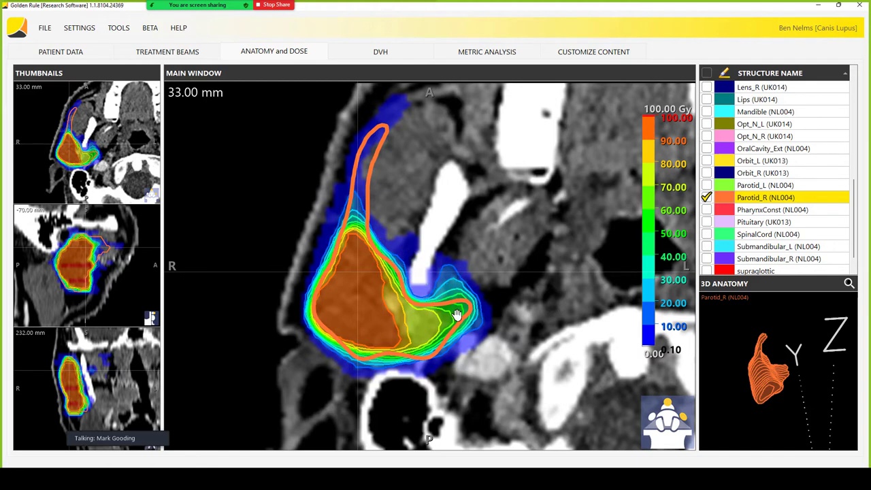
{"action": "scroll", "coordinate": [457, 314], "scroll_direction": "up", "scroll_amount": 1}
{"action": "scroll", "coordinate": [457, 313], "scroll_direction": "down", "scroll_amount": 2}
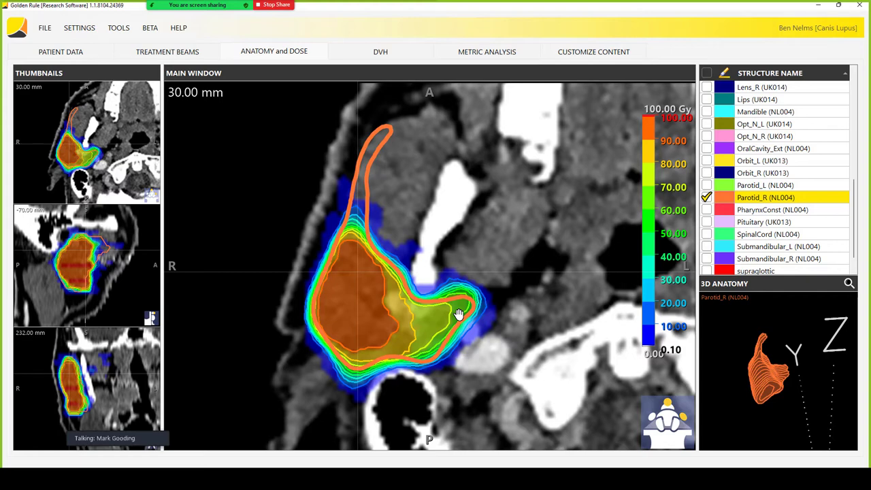
{"action": "double_click", "coordinate": [466, 299]}
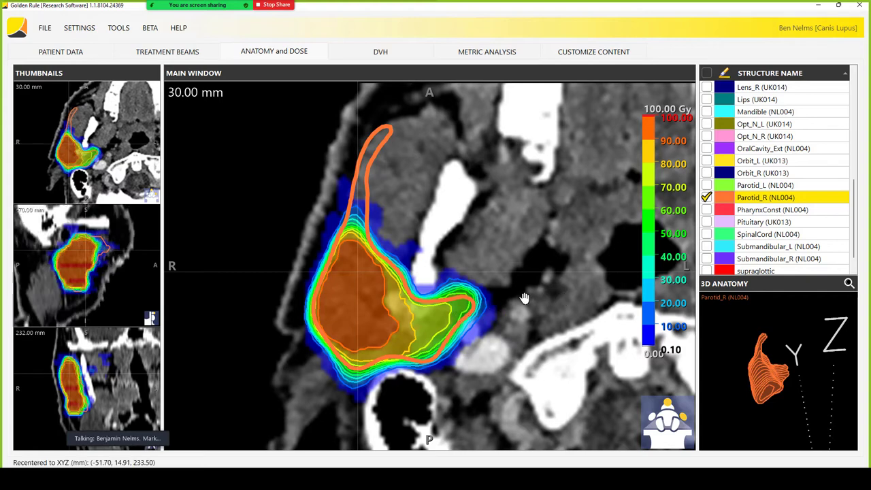
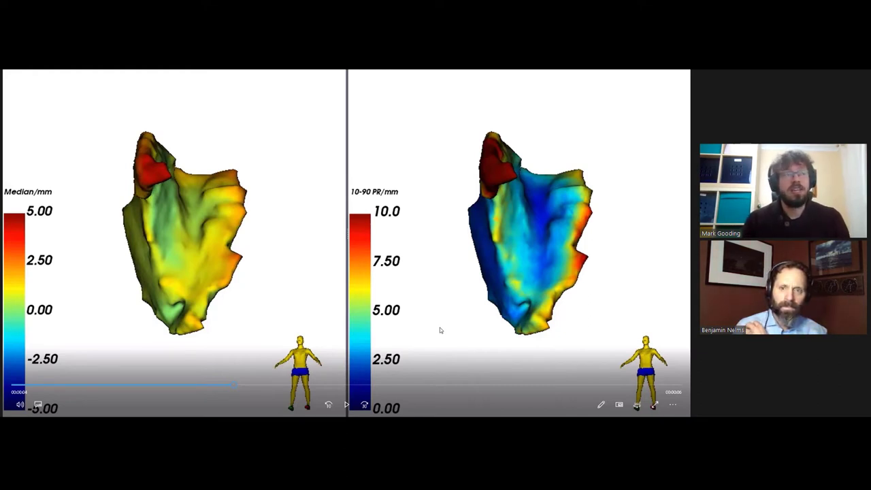
{"action": "left_click", "coordinate": [279, 385]}
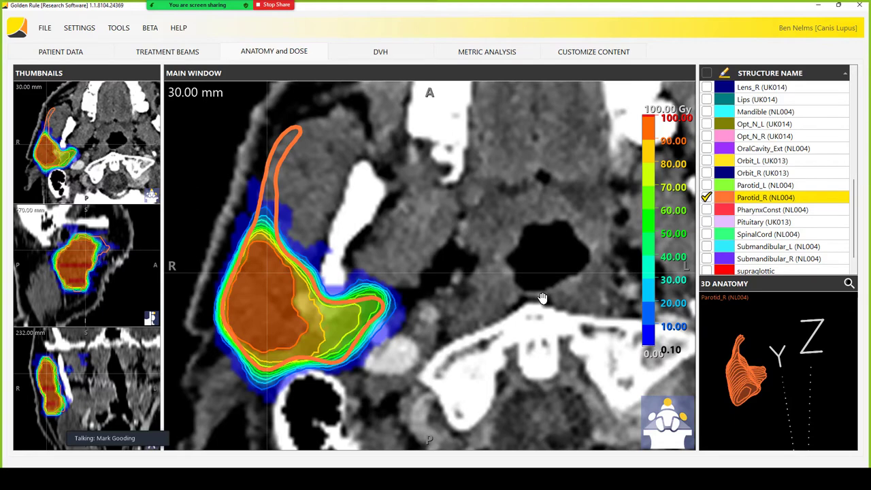
Bring the patient's left side into view on the 30.00 mm axial slice and display the Parotid_L contour instead of Parotid_R
{"action": "right_click", "coordinate": [479, 236]}
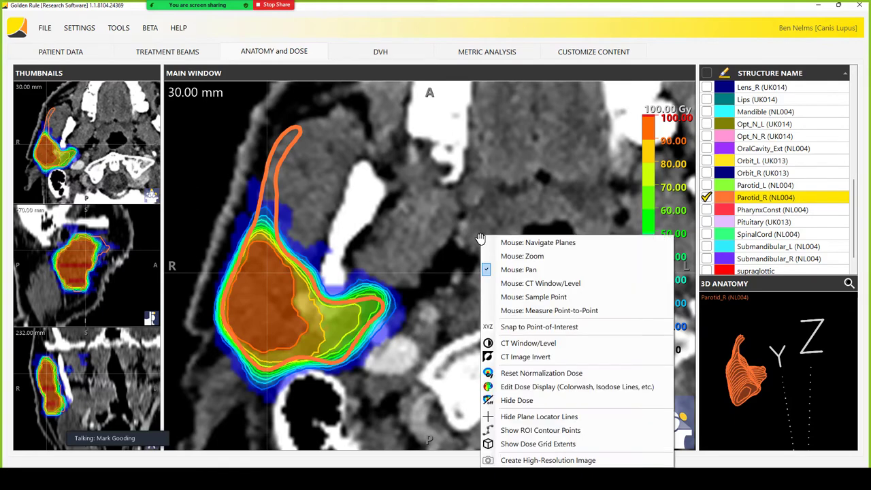
{"action": "left_click", "coordinate": [511, 255]}
{"action": "left_click_drag", "start_coordinate": [509, 249], "coordinate": [488, 238]}
{"action": "right_click", "coordinate": [487, 234]}
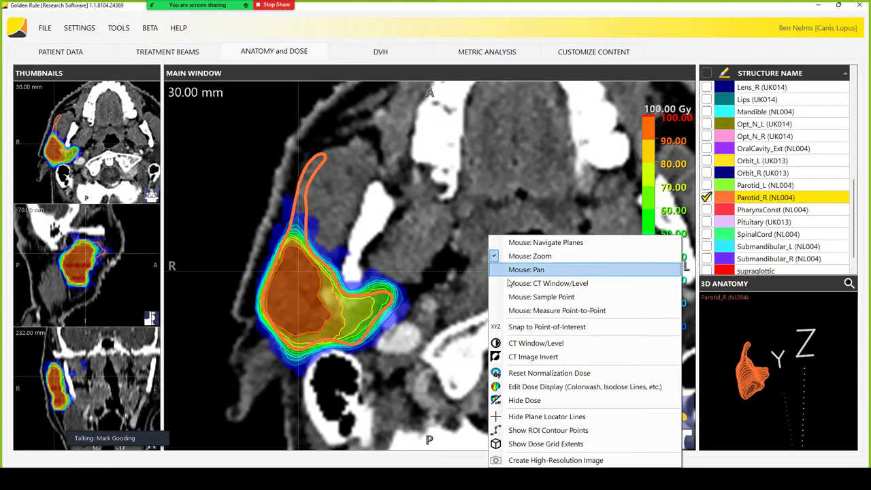
{"action": "left_click", "coordinate": [526, 269]}
{"action": "left_click_drag", "start_coordinate": [507, 275], "coordinate": [310, 276]}
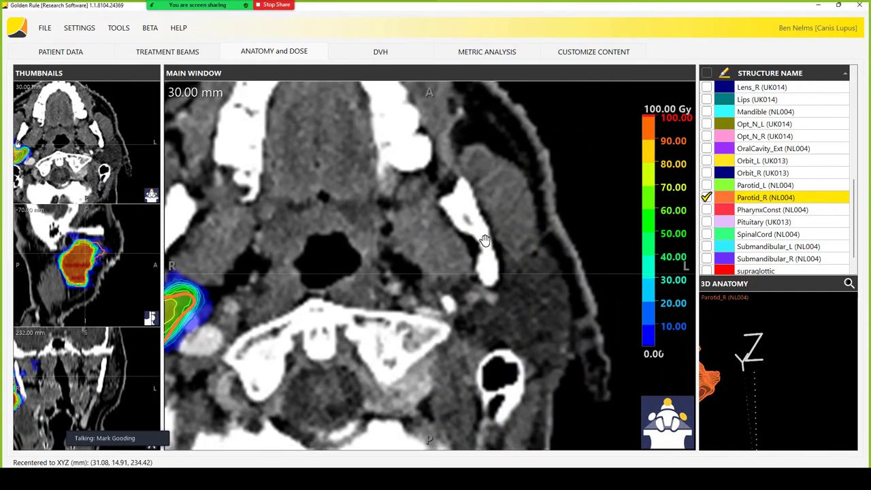
{"action": "left_click", "coordinate": [706, 197]}
{"action": "left_click", "coordinate": [706, 185]}
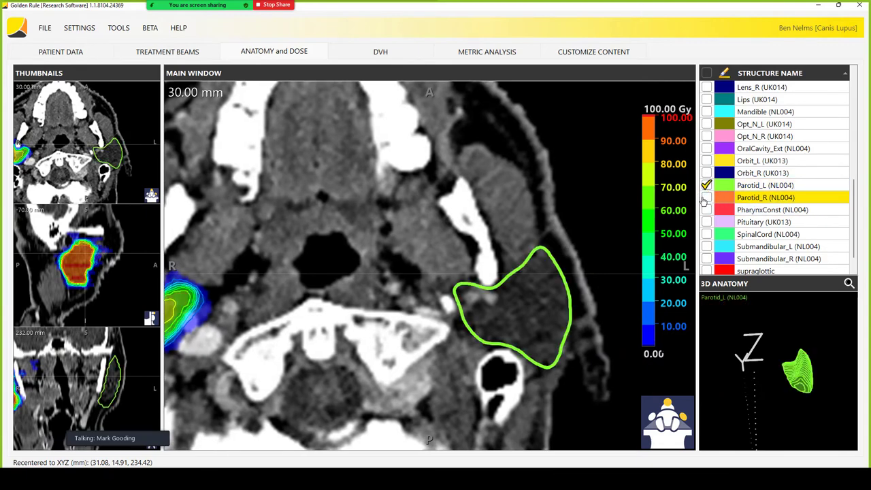
Replace the loaded dose with the Consensus Parotid_L (N=71) grid, using a normalization dose of 100.00 Gy
{"action": "left_click", "coordinate": [76, 53]}
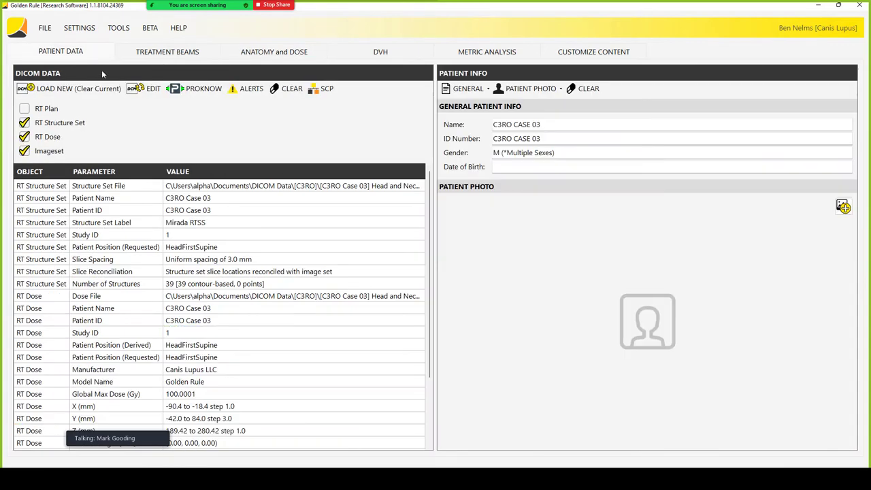
{"action": "left_click", "coordinate": [142, 92]}
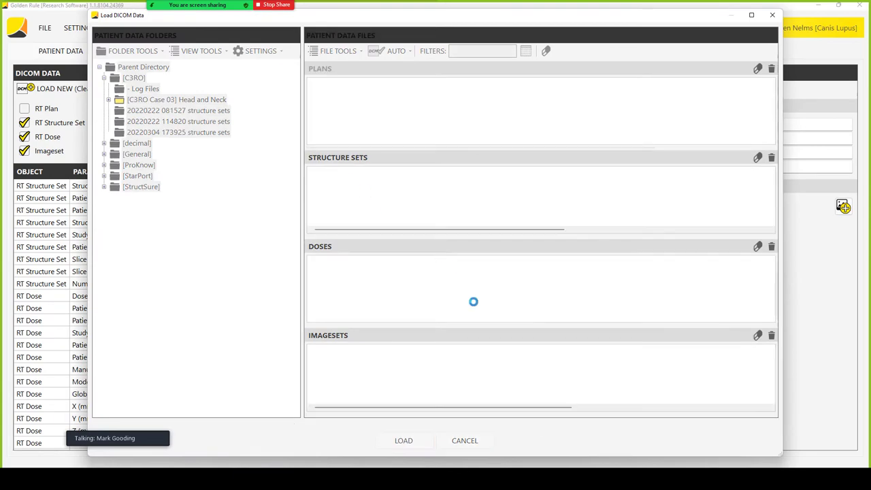
{"action": "left_click_drag", "start_coordinate": [476, 318], "coordinate": [693, 342]}
{"action": "scroll", "coordinate": [529, 304], "scroll_direction": "down", "scroll_amount": 2}
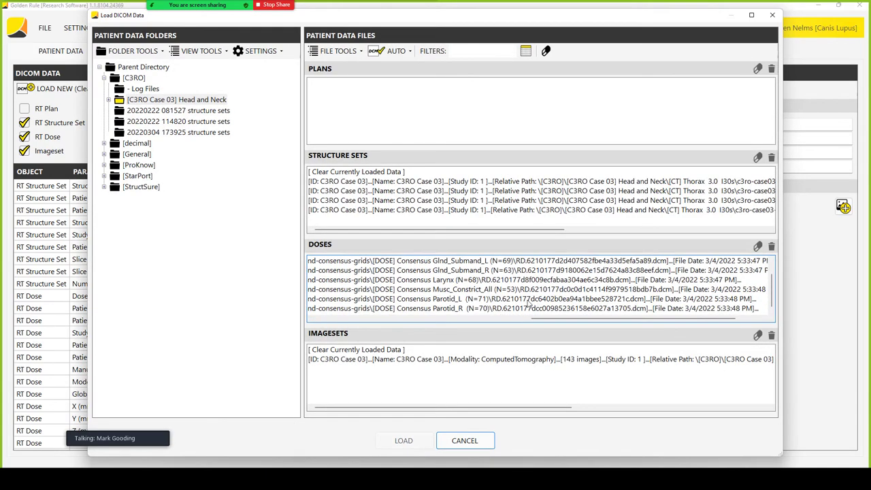
{"action": "left_click", "coordinate": [482, 299]}
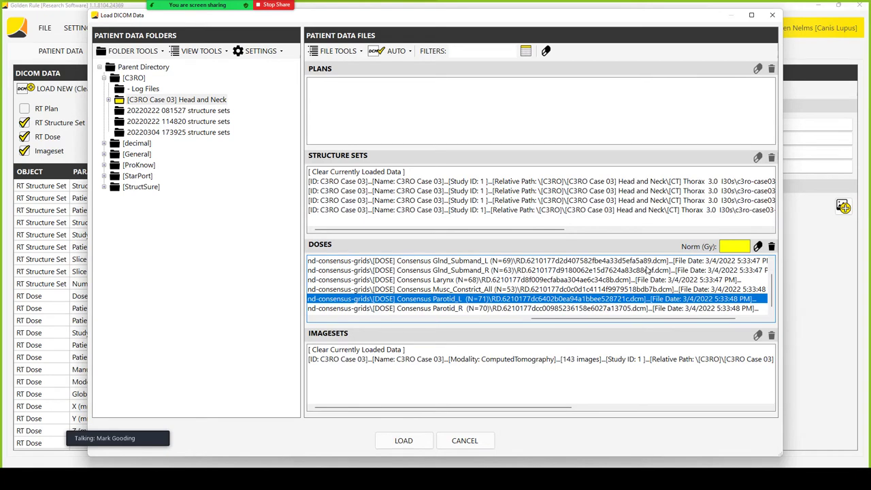
{"action": "left_click", "coordinate": [403, 440]}
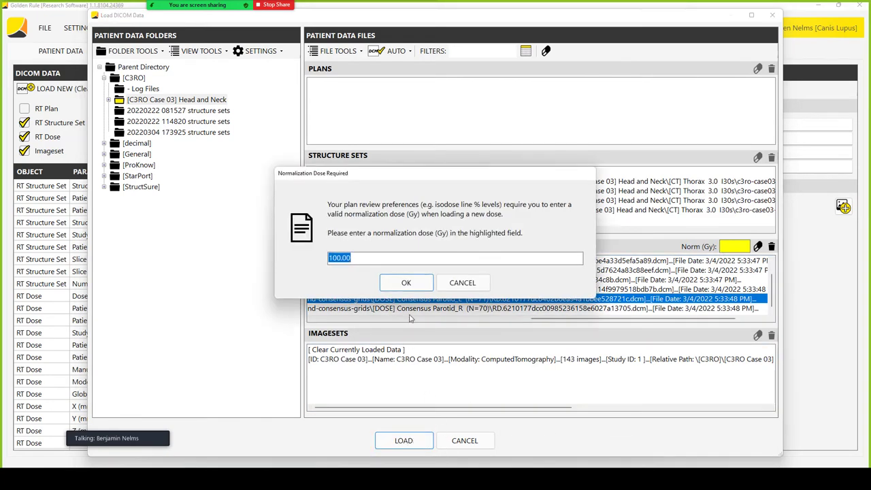
{"action": "left_click", "coordinate": [408, 283]}
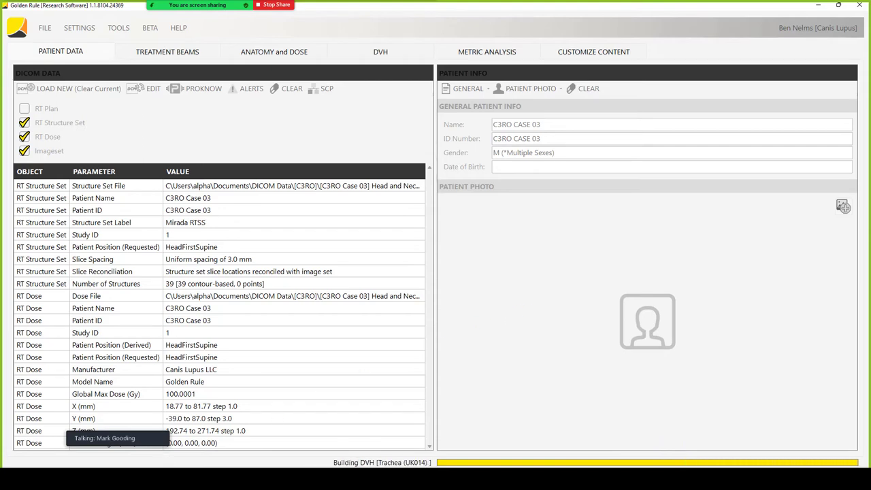
{"action": "left_click", "coordinate": [411, 348]}
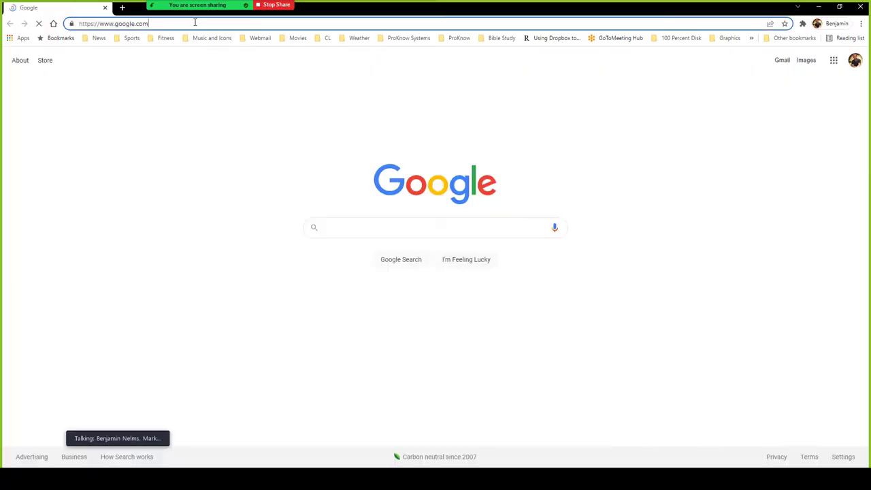
Open autocontouring.com in the web browser, view the auto-contouring assessment home page, and close the browser
{"action": "left_click", "coordinate": [194, 23]}
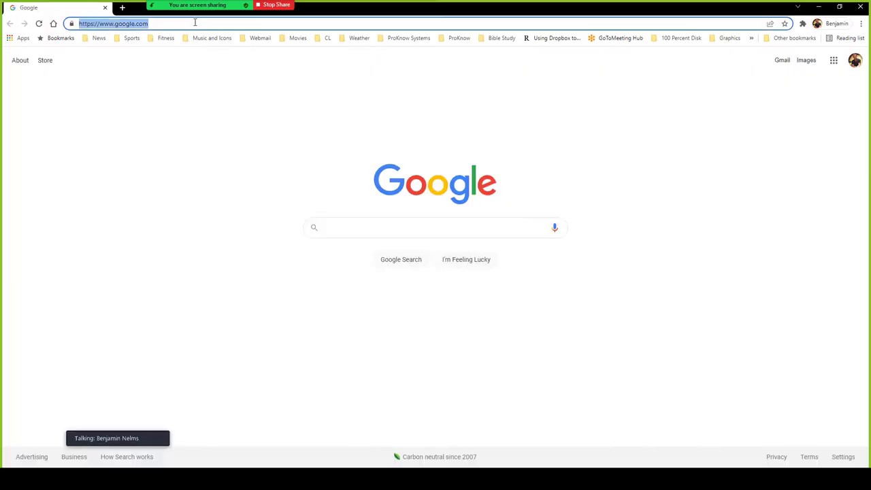
{"action": "type", "text": "auto"}
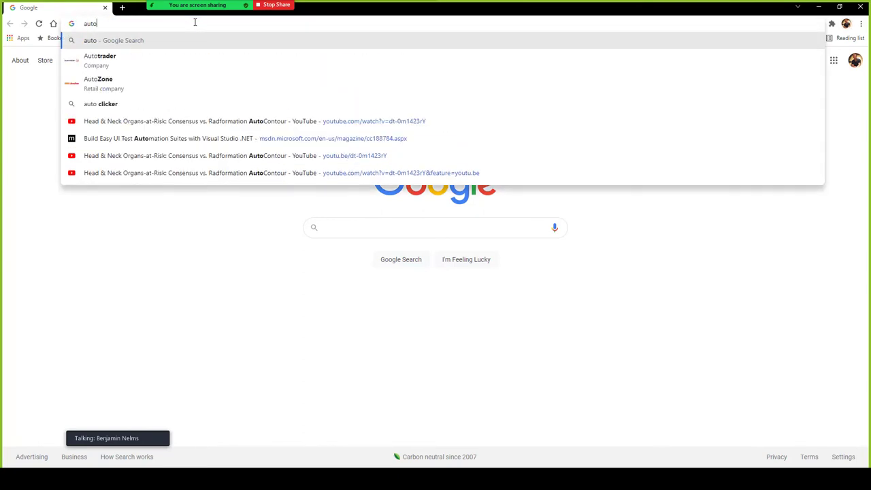
{"action": "type", "text": "contourin"}
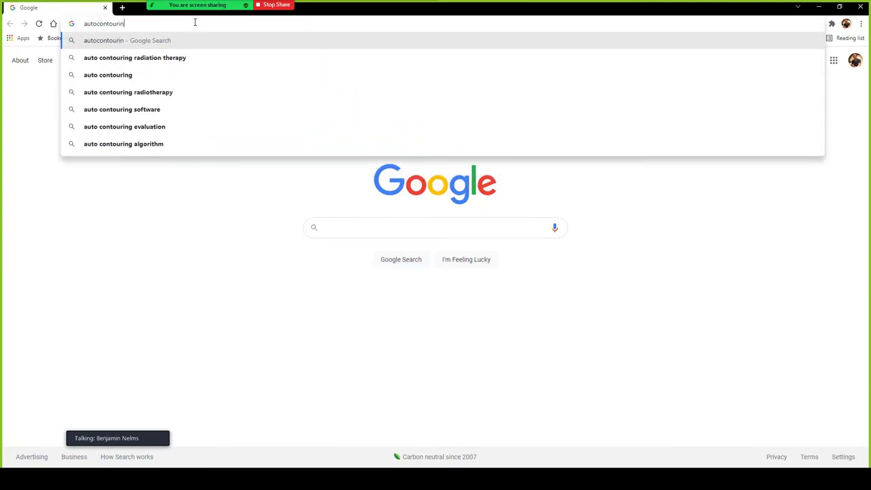
{"action": "type", "text": "g.com"}
{"action": "key", "text": "Return"}
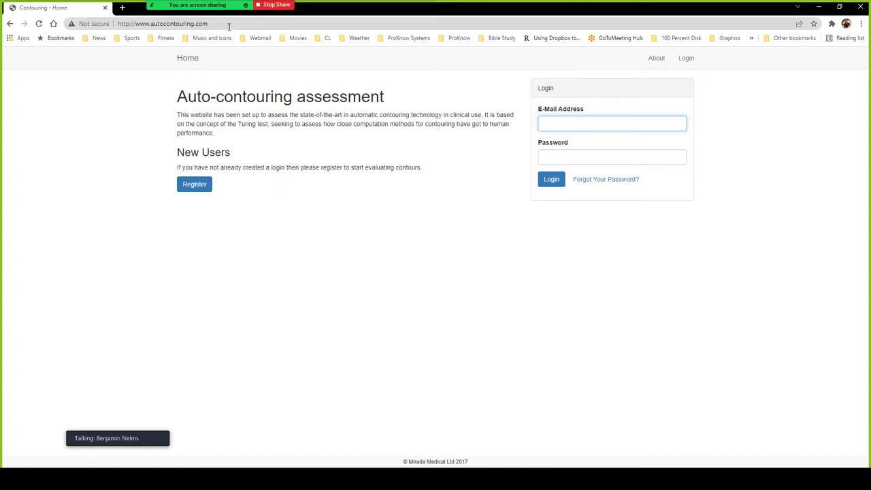
{"action": "left_click", "coordinate": [861, 8]}
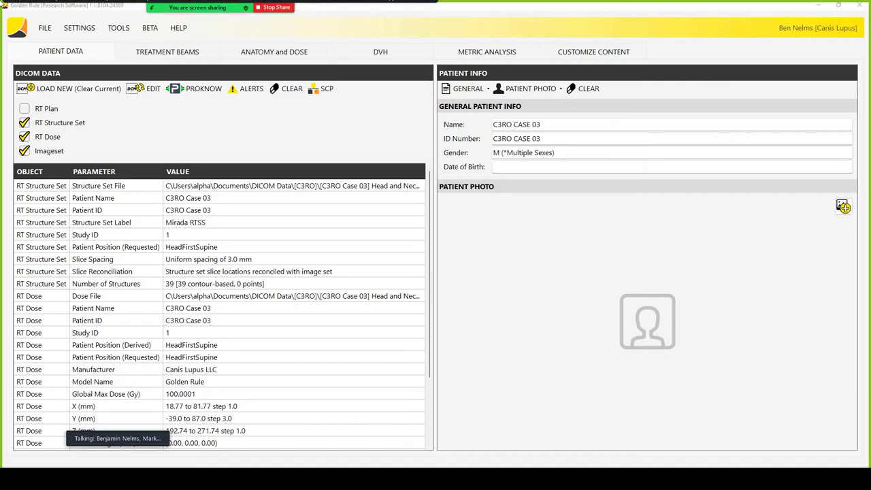
Return to the anatomy and dose display in Golden Rule, enable plane navigation, and centre the planes inside the left parotid on the 30.00 mm axial slice
{"action": "left_click", "coordinate": [268, 55]}
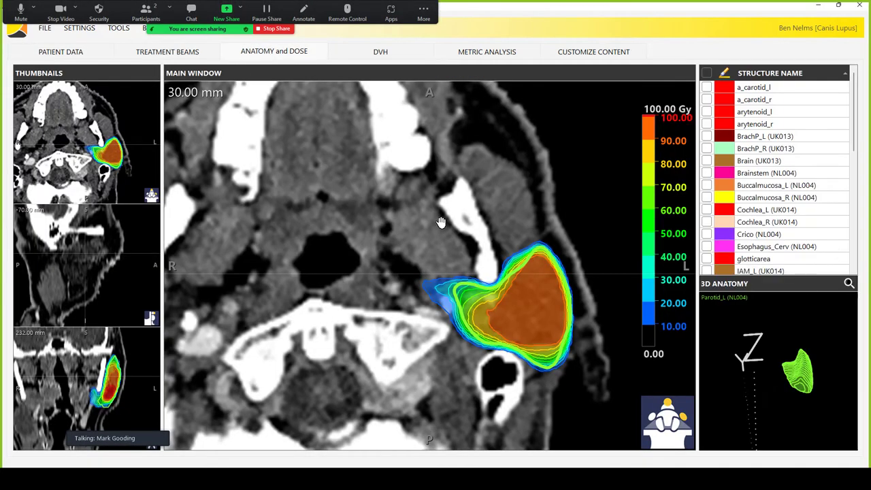
{"action": "right_click", "coordinate": [538, 312]}
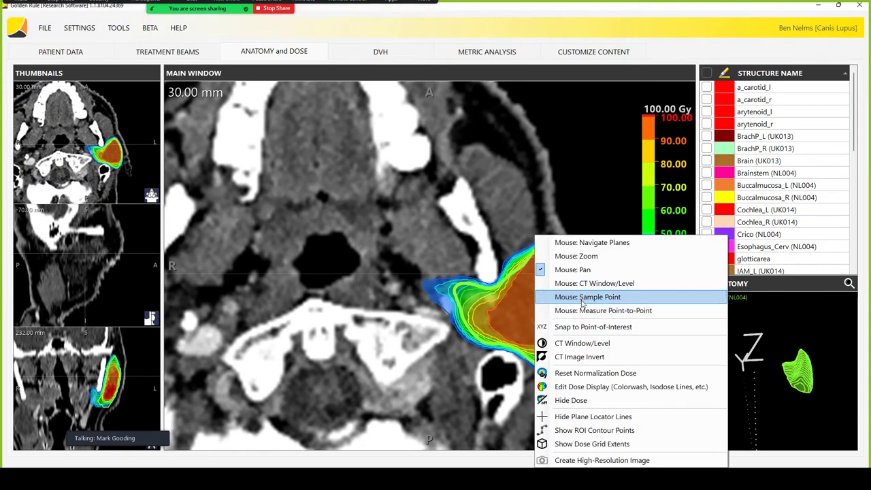
{"action": "left_click", "coordinate": [585, 242]}
{"action": "left_click", "coordinate": [527, 306]}
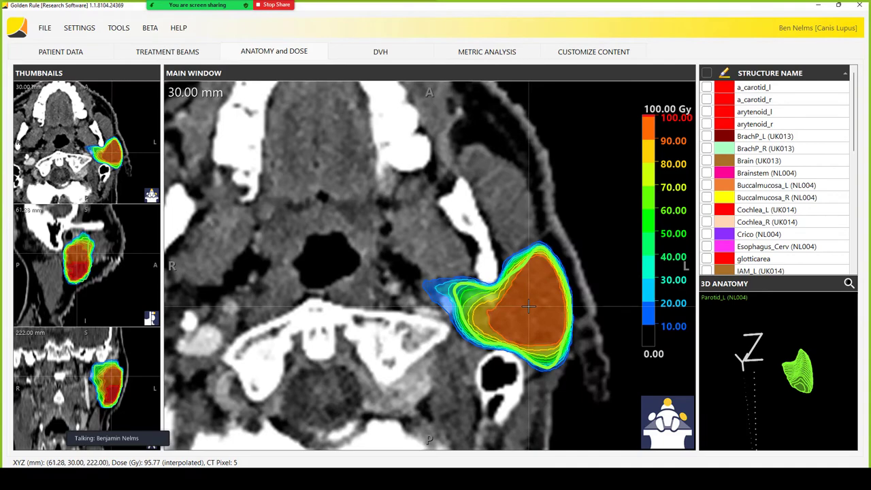
Compare the Parotid_L contour with the consensus dose levels on axial slices between 39.00 mm and -3.00 mm
{"action": "scroll", "coordinate": [533, 325], "scroll_direction": "up", "scroll_amount": 3}
{"action": "scroll", "coordinate": [532, 325], "scroll_direction": "up", "scroll_amount": 6}
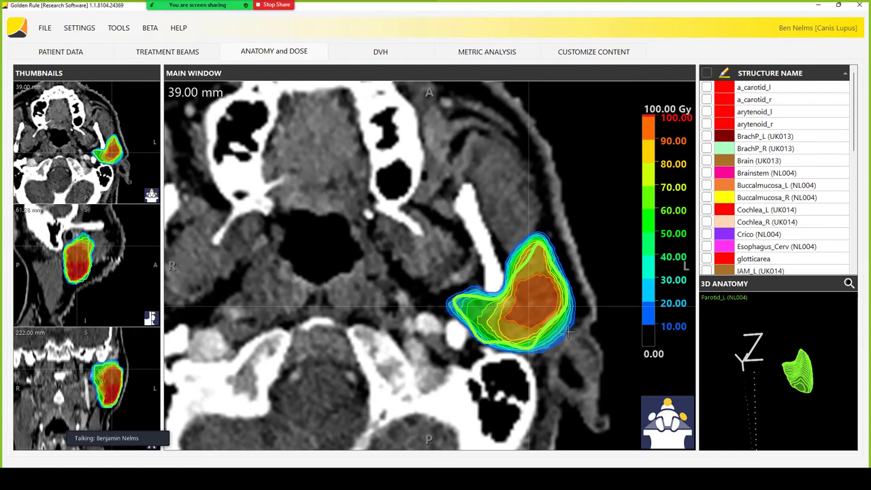
{"action": "scroll", "coordinate": [561, 332], "scroll_direction": "down", "scroll_amount": 15}
{"action": "scroll", "coordinate": [556, 332], "scroll_direction": "down", "scroll_amount": 20}
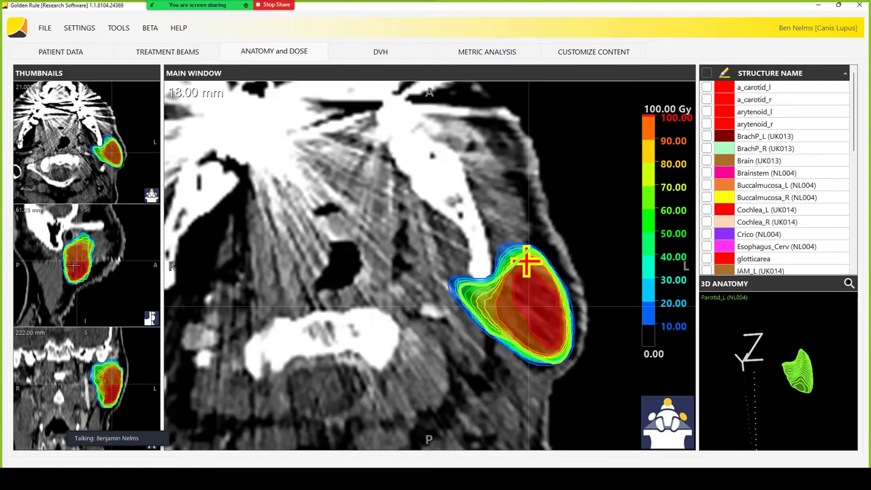
{"action": "scroll", "coordinate": [527, 315], "scroll_direction": "up", "scroll_amount": 12}
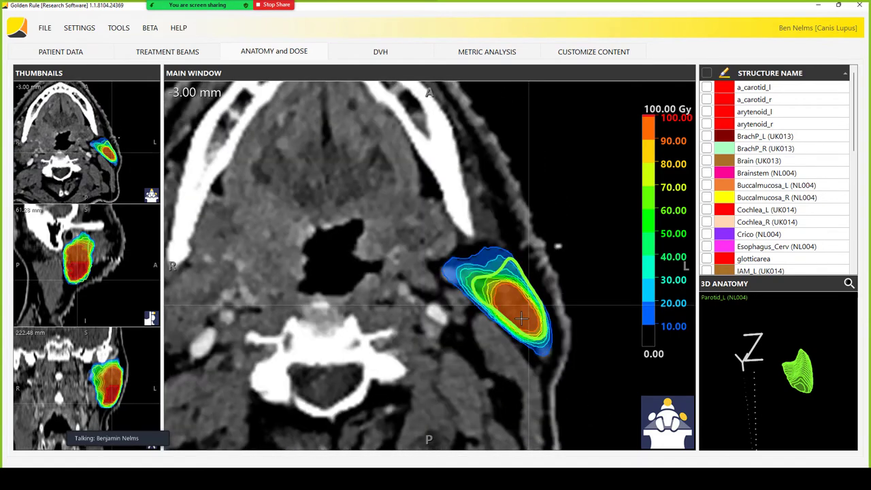
{"action": "scroll", "coordinate": [515, 315], "scroll_direction": "up", "scroll_amount": 6}
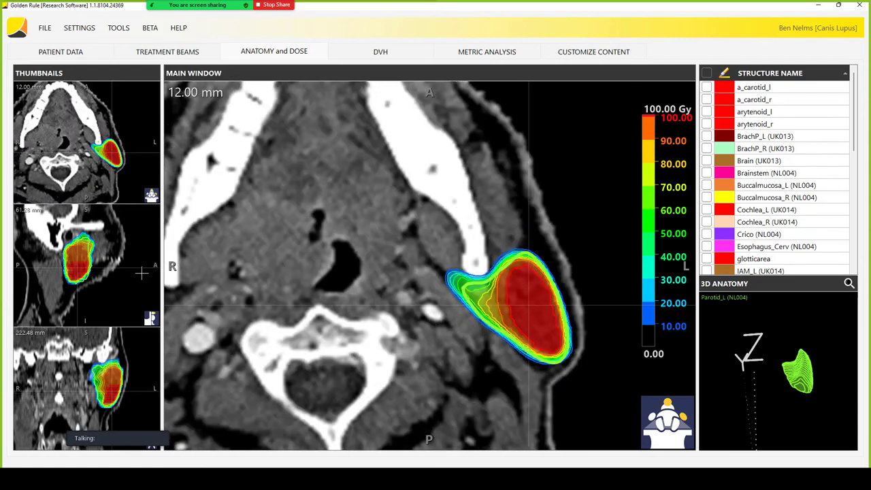
Expand the sagittal view to the main window and compare Parotid_L with the consensus dose around the 64.00 mm plane
{"action": "right_click", "coordinate": [84, 218]}
{"action": "left_click", "coordinate": [122, 227]}
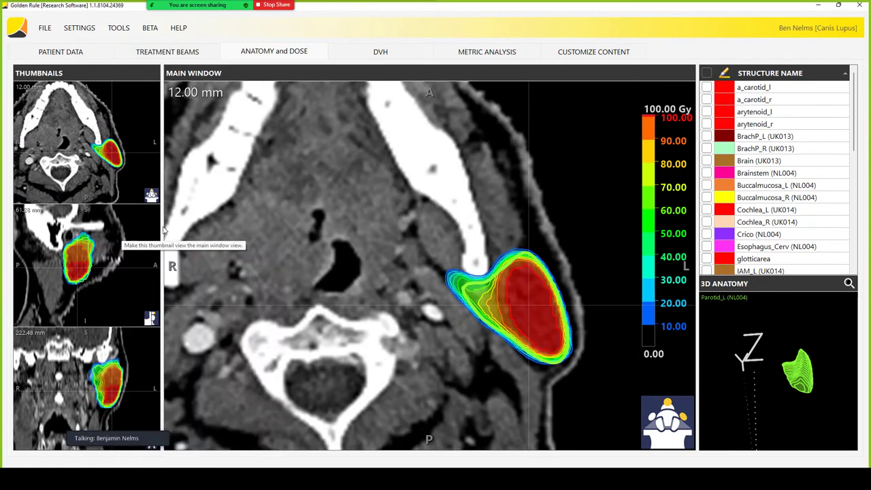
{"action": "scroll", "coordinate": [496, 252], "scroll_direction": "up", "scroll_amount": 3}
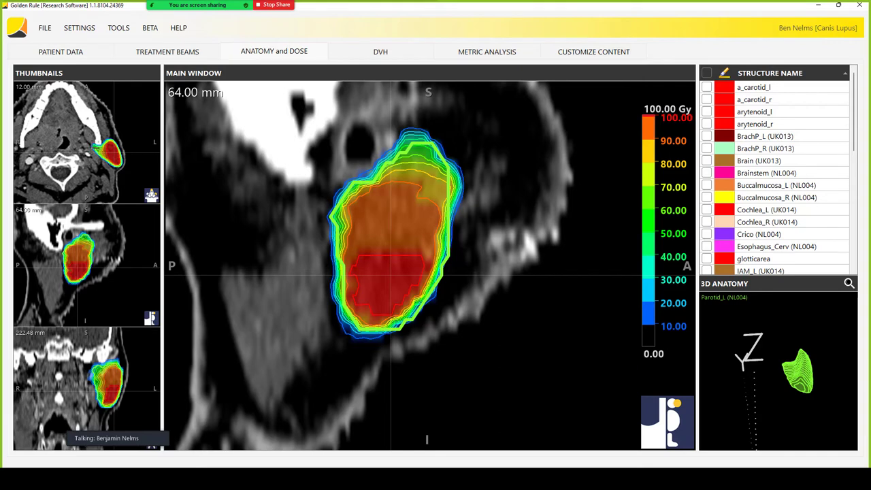
Return the axial view to the main window, compare Parotid_L with the consensus dose between 42.00 mm and -6.00 mm, and navigate to 15.46 mm
{"action": "right_click", "coordinate": [93, 146]}
{"action": "left_click", "coordinate": [109, 154]}
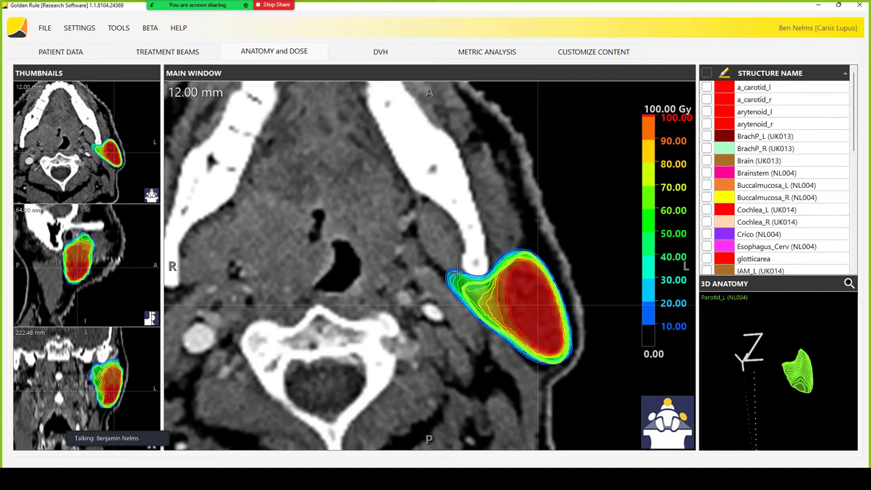
{"action": "scroll", "coordinate": [516, 309], "scroll_direction": "up", "scroll_amount": 3}
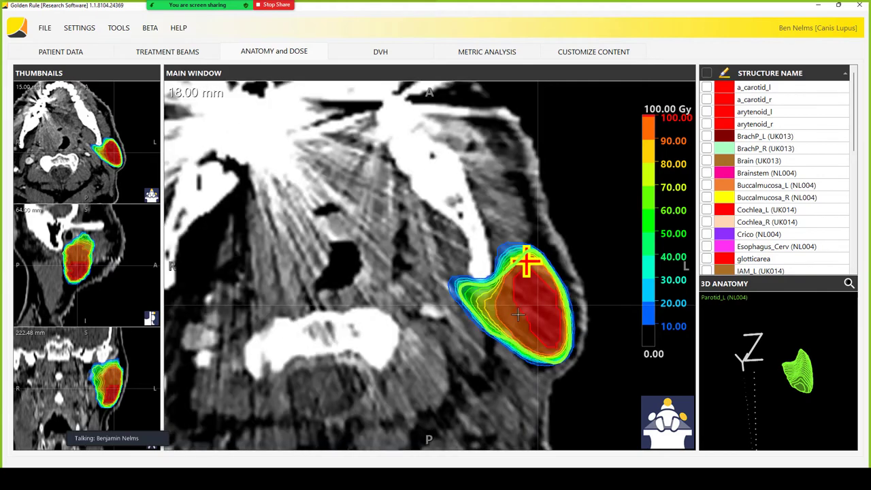
{"action": "scroll", "coordinate": [517, 313], "scroll_direction": "up", "scroll_amount": 3}
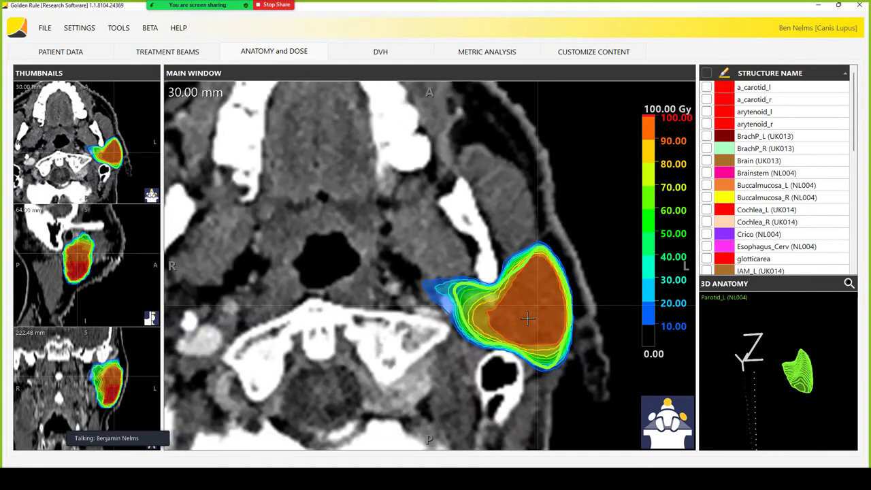
{"action": "scroll", "coordinate": [522, 318], "scroll_direction": "up", "scroll_amount": 6}
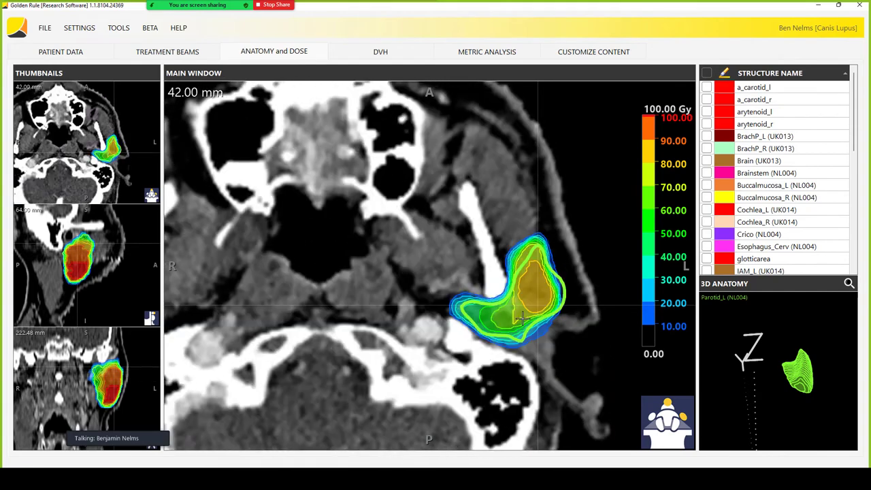
{"action": "scroll", "coordinate": [521, 318], "scroll_direction": "down", "scroll_amount": 4}
{"action": "scroll", "coordinate": [519, 318], "scroll_direction": "down", "scroll_amount": 6}
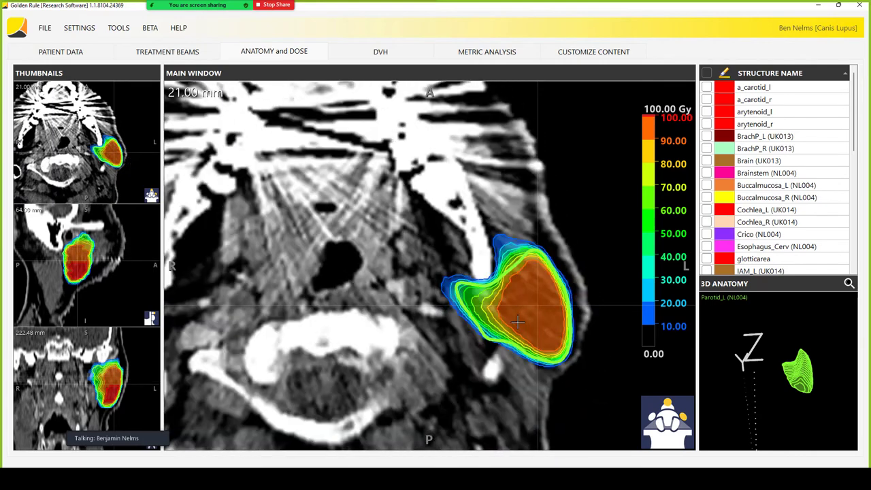
{"action": "scroll", "coordinate": [518, 321], "scroll_direction": "down", "scroll_amount": 7}
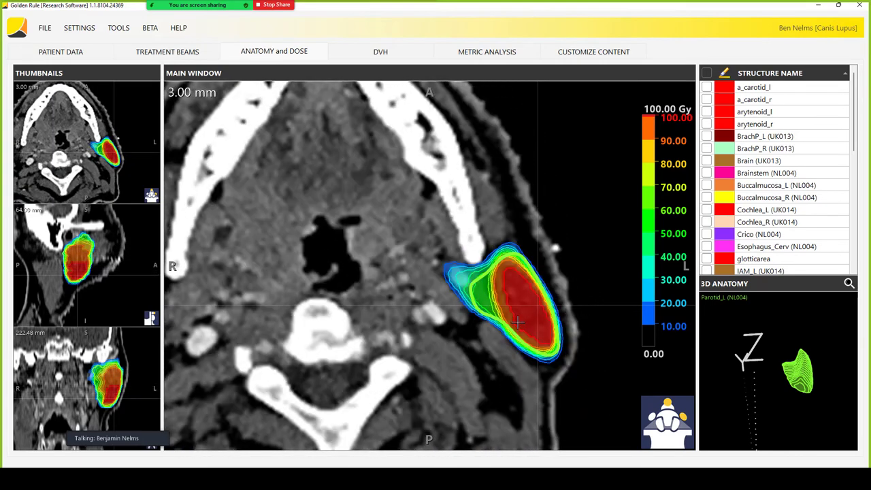
{"action": "scroll", "coordinate": [519, 321], "scroll_direction": "down", "scroll_amount": 2}
{"action": "scroll", "coordinate": [518, 321], "scroll_direction": "up", "scroll_amount": 3}
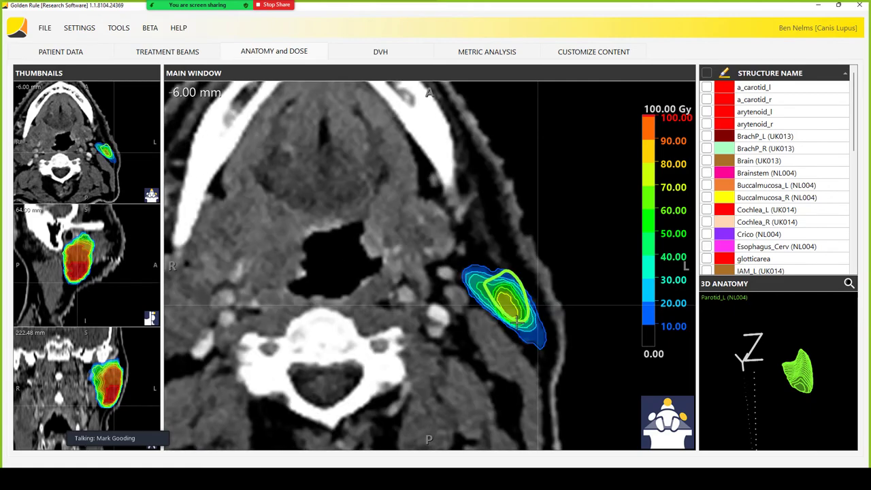
{"action": "scroll", "coordinate": [517, 320], "scroll_direction": "up", "scroll_amount": 6}
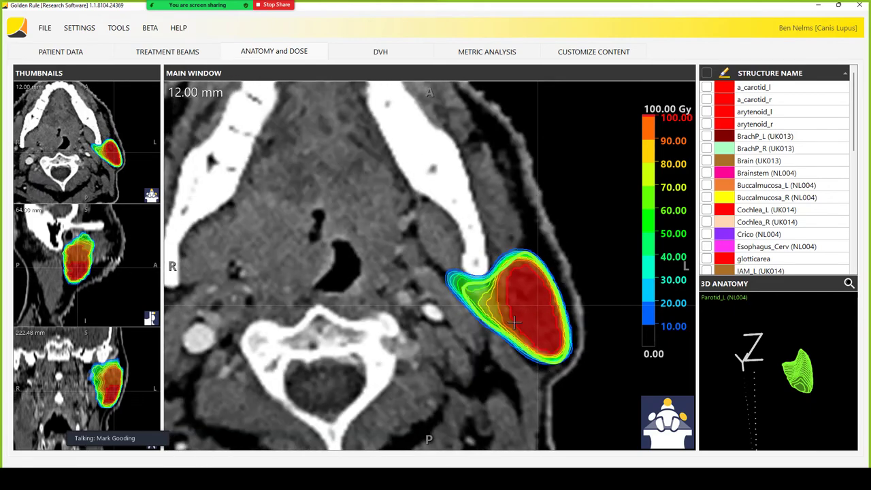
{"action": "scroll", "coordinate": [513, 322], "scroll_direction": "up", "scroll_amount": 3}
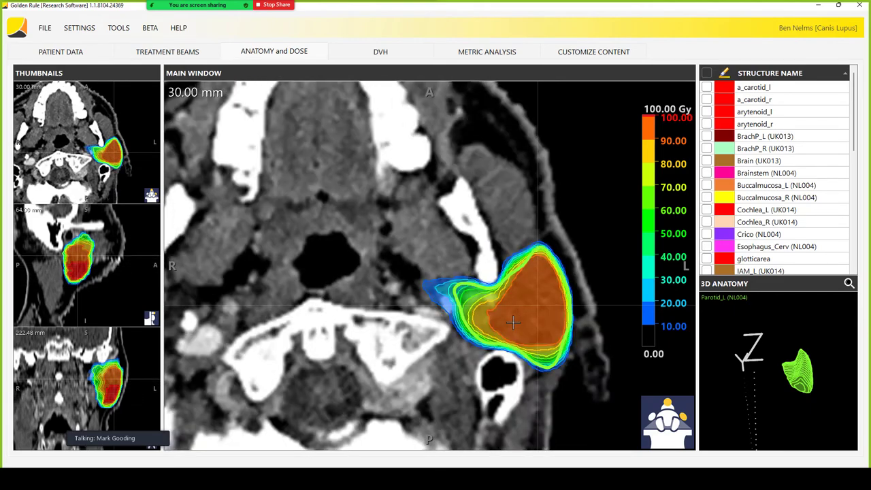
{"action": "scroll", "coordinate": [512, 322], "scroll_direction": "up", "scroll_amount": 1}
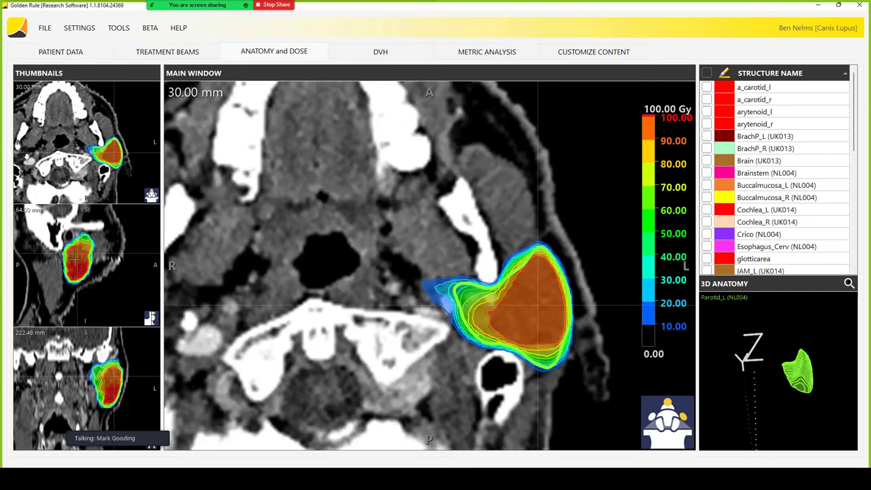
{"action": "left_click", "coordinate": [77, 264]}
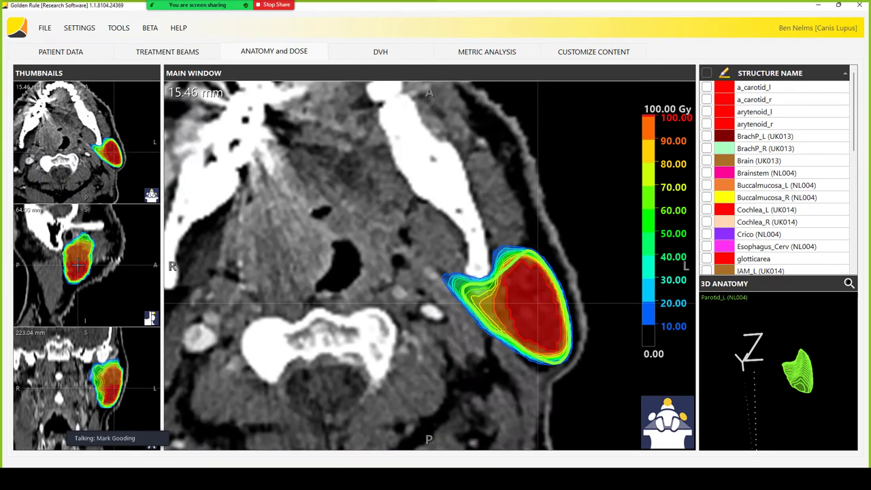
Calculate the isodose levels of maximum conformation and Dice for Parotid_L, examine the maximum Dice results, and close the report
{"action": "scroll", "coordinate": [801, 229], "scroll_direction": "down", "scroll_amount": 8}
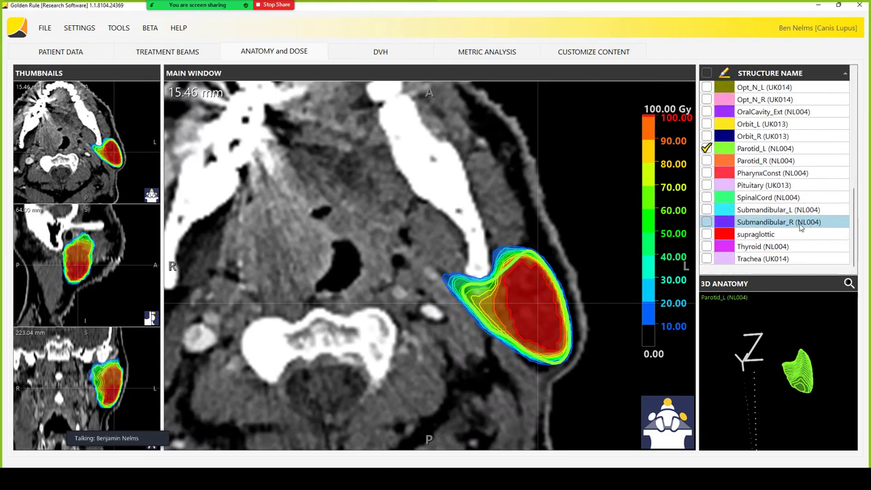
{"action": "right_click", "coordinate": [782, 154]}
{"action": "left_click", "coordinate": [770, 151]}
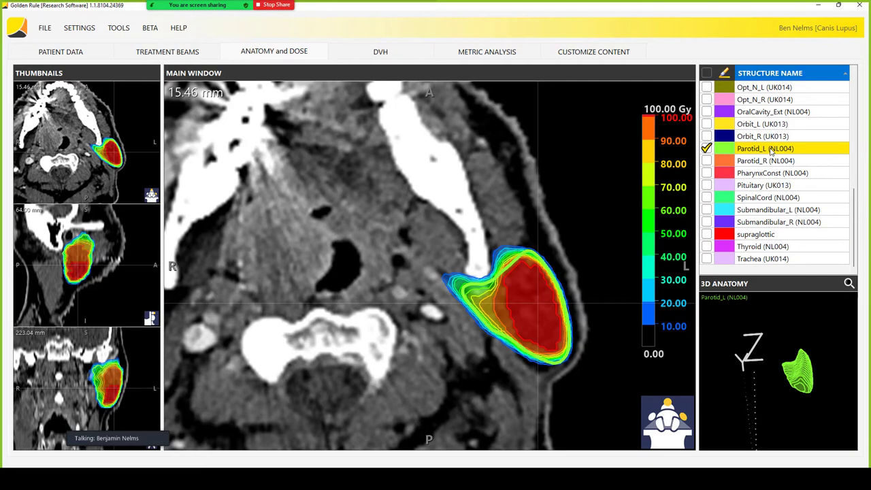
{"action": "right_click", "coordinate": [771, 151]}
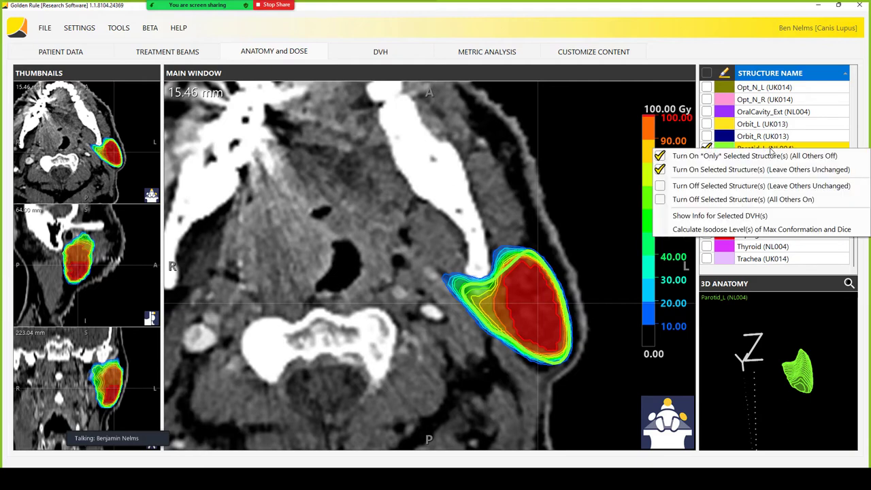
{"action": "left_click", "coordinate": [754, 230]}
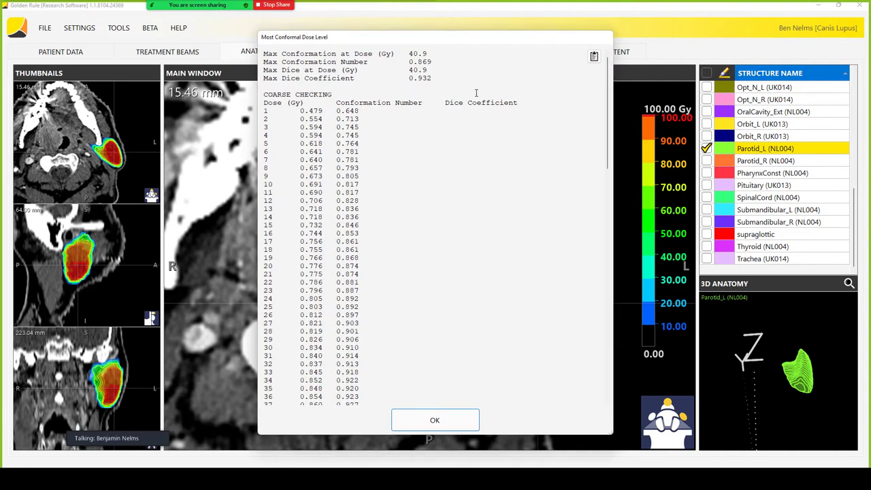
{"action": "left_click_drag", "start_coordinate": [426, 70], "coordinate": [409, 69]}
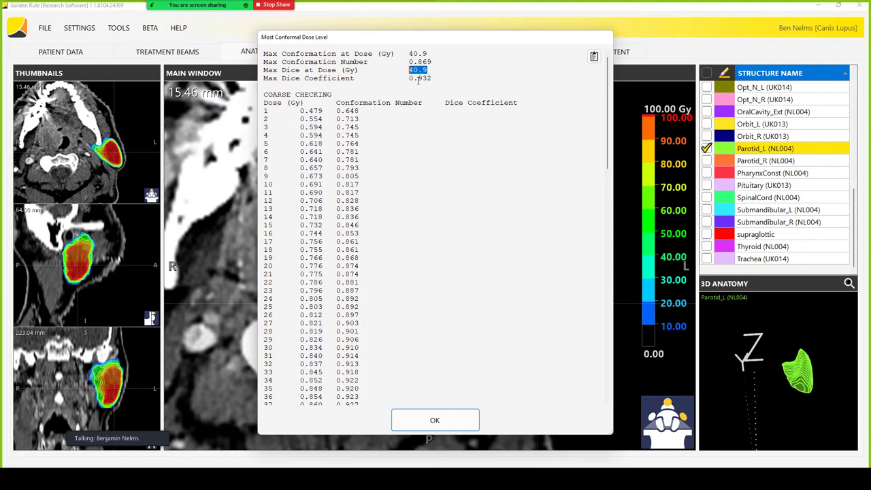
{"action": "left_click", "coordinate": [453, 422]}
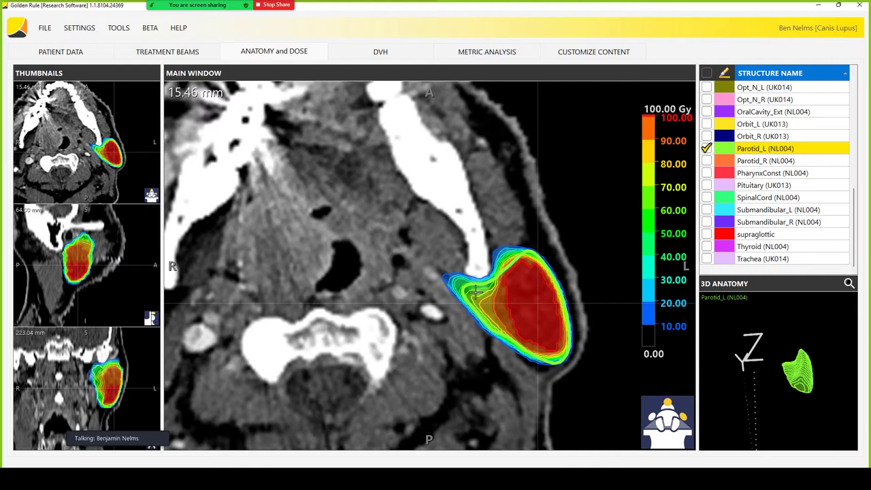
Centre the 15.46 mm axial view and zoom out to show both sides of the head, with the Parotid_L contour hidden
{"action": "right_click", "coordinate": [323, 238]}
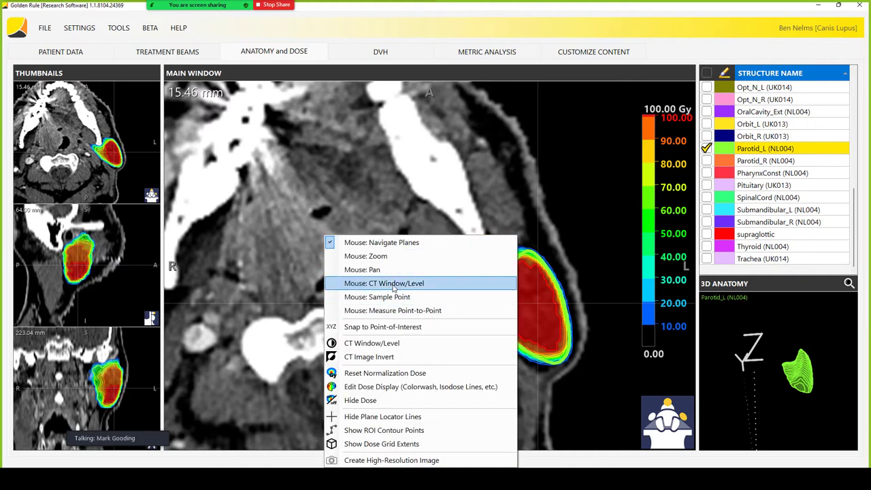
{"action": "left_click", "coordinate": [342, 272]}
{"action": "left_click_drag", "start_coordinate": [342, 275], "coordinate": [427, 235]}
{"action": "scroll", "coordinate": [428, 235], "scroll_direction": "up", "scroll_amount": 3}
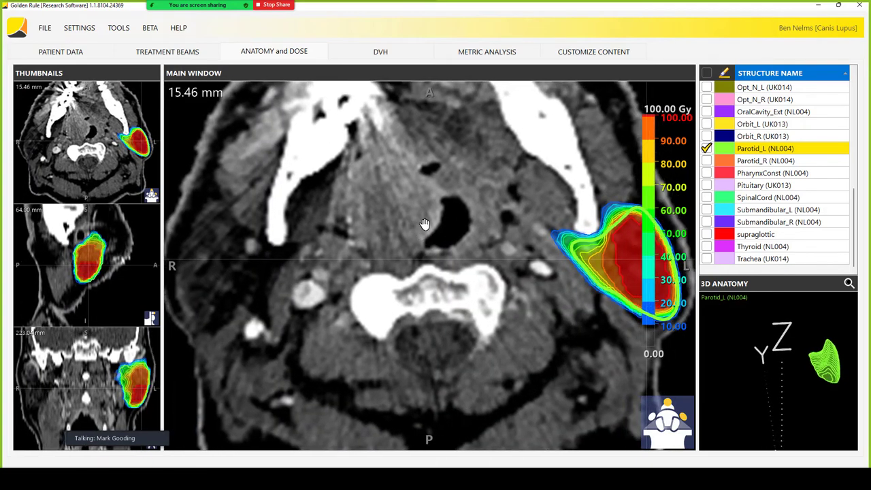
{"action": "right_click", "coordinate": [434, 221]}
{"action": "left_click", "coordinate": [473, 240]}
{"action": "scroll", "coordinate": [451, 231], "scroll_direction": "down", "scroll_amount": 3}
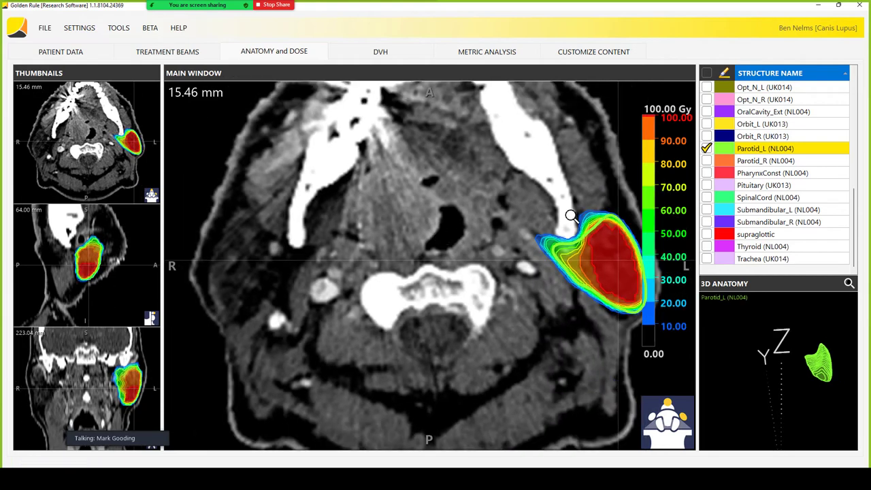
{"action": "left_click", "coordinate": [707, 149]}
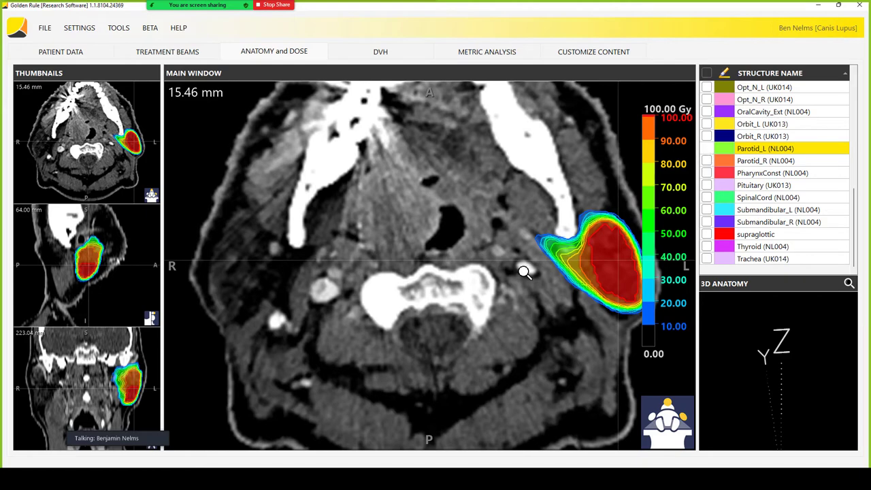
Replace the loaded dose with the Consensus Musc_Constrict_All dose grid, using a normalization dose of 70 Gy
{"action": "left_click", "coordinate": [60, 53]}
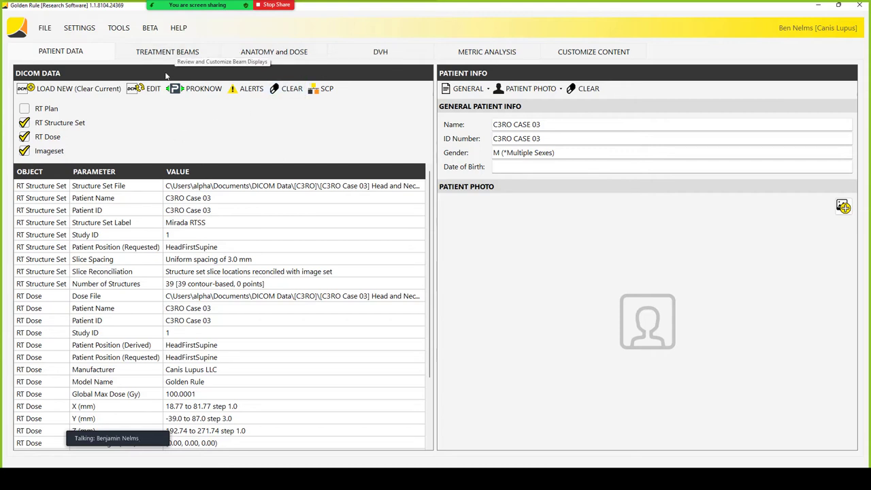
{"action": "left_click", "coordinate": [145, 89]}
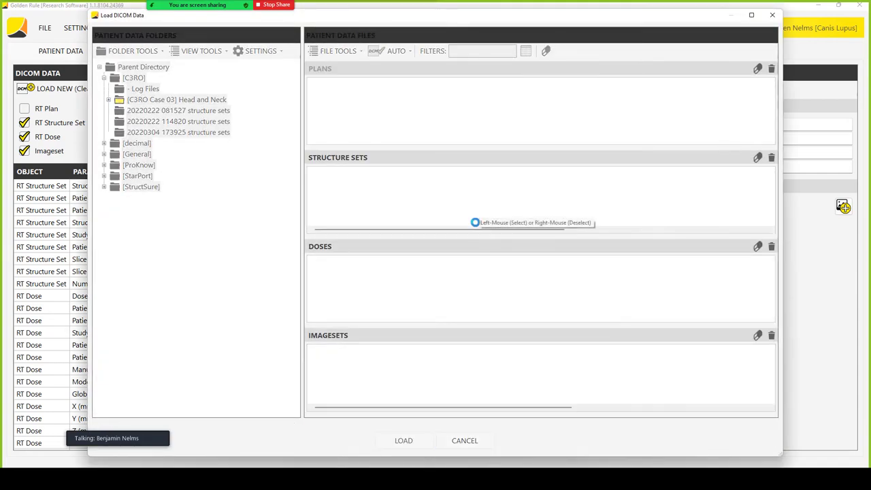
{"action": "left_click_drag", "start_coordinate": [476, 318], "coordinate": [660, 318]}
{"action": "scroll", "coordinate": [578, 293], "scroll_direction": "down", "scroll_amount": 2}
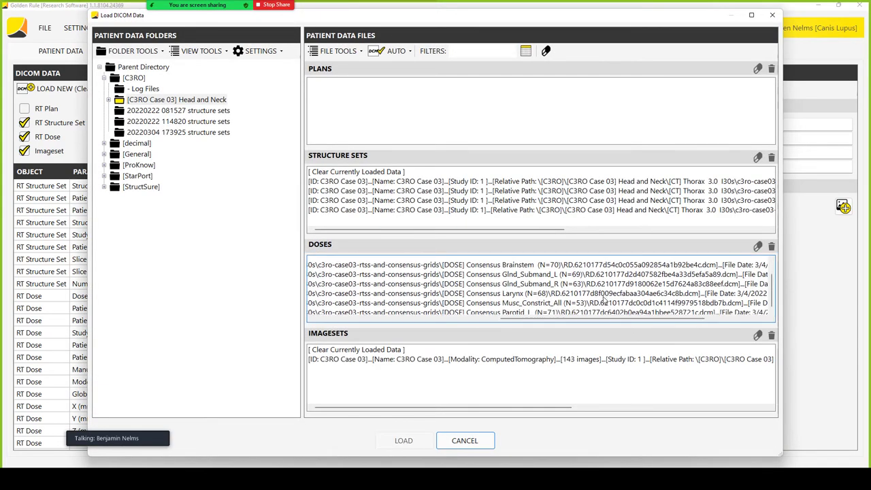
{"action": "left_click", "coordinate": [531, 289]}
{"action": "left_click", "coordinate": [404, 441]}
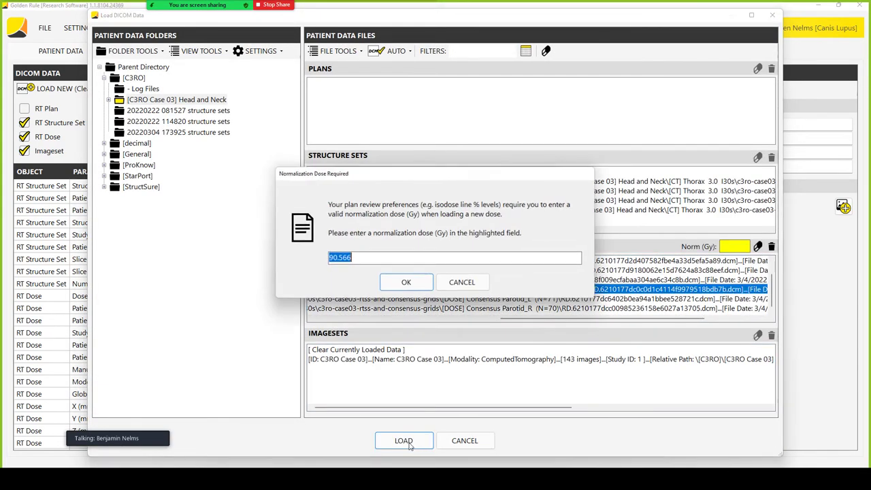
{"action": "type", "text": "70"}
{"action": "left_click", "coordinate": [405, 280]}
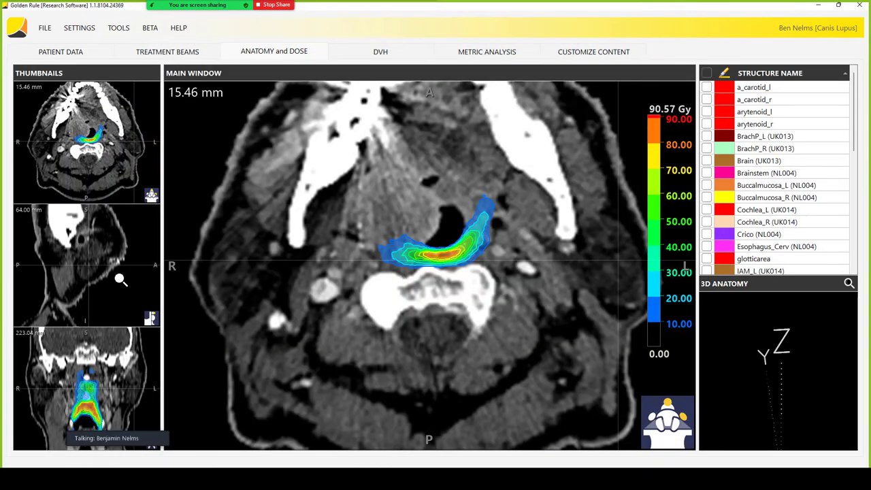
Examine the constrictor muscle dose on axial planes down to -6.00 mm and navigate to the -63.66 mm plane
{"action": "scroll", "coordinate": [476, 262], "scroll_direction": "down", "scroll_amount": 4}
{"action": "scroll", "coordinate": [463, 284], "scroll_direction": "down", "scroll_amount": 3}
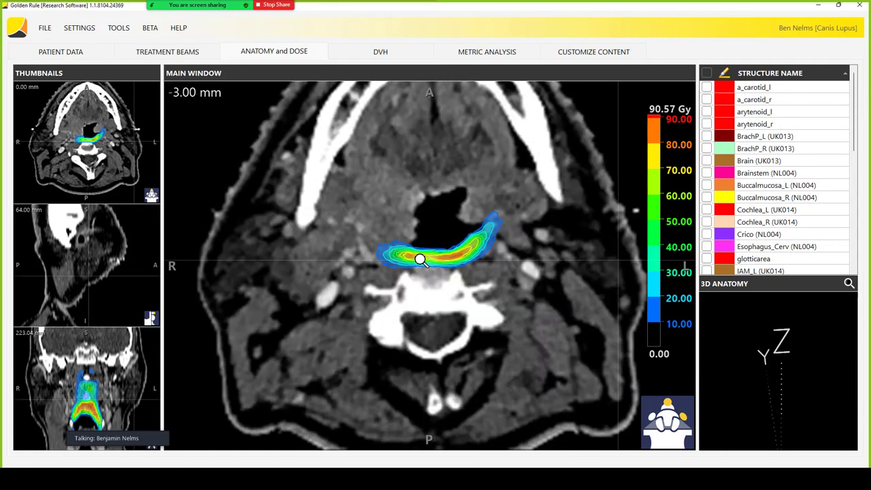
{"action": "right_click", "coordinate": [57, 167]}
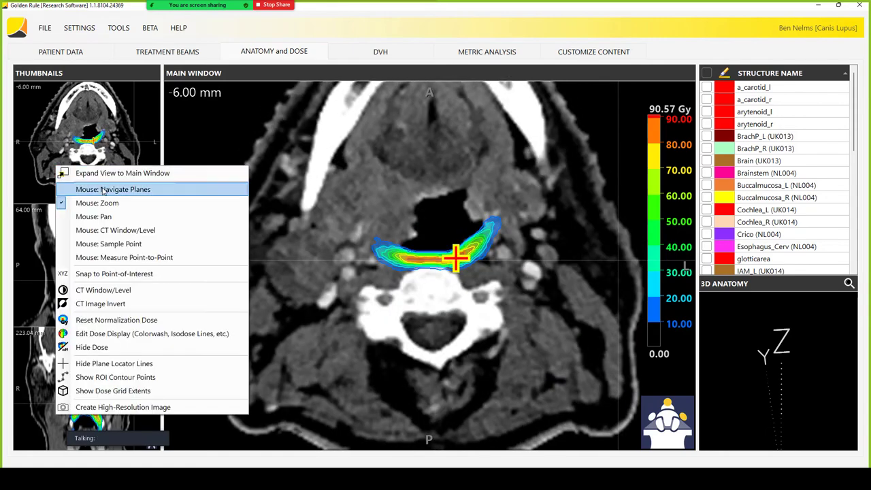
{"action": "left_click", "coordinate": [105, 190]}
{"action": "left_click_drag", "start_coordinate": [81, 284], "coordinate": [79, 329]}
Centre the axial view on the constrictor dose and move to its inferior end at -72.00 mm
{"action": "right_click", "coordinate": [80, 286]}
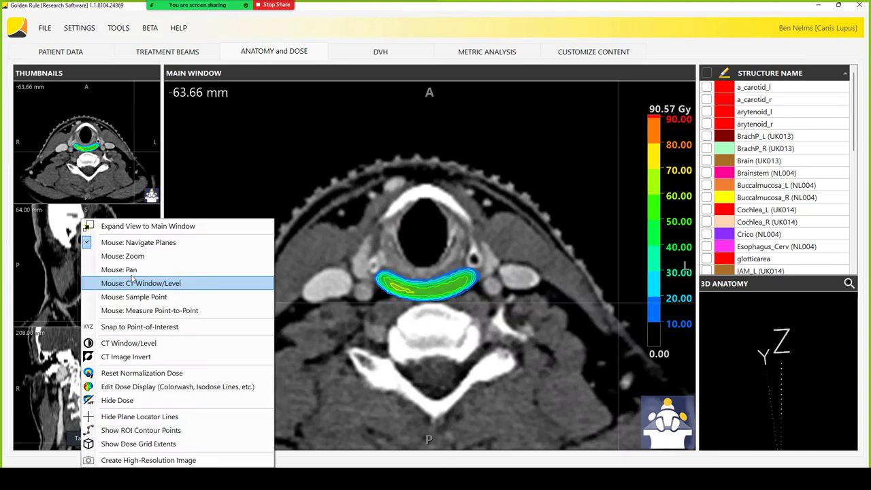
{"action": "left_click", "coordinate": [85, 269]}
{"action": "left_click_drag", "start_coordinate": [89, 285], "coordinate": [97, 259]}
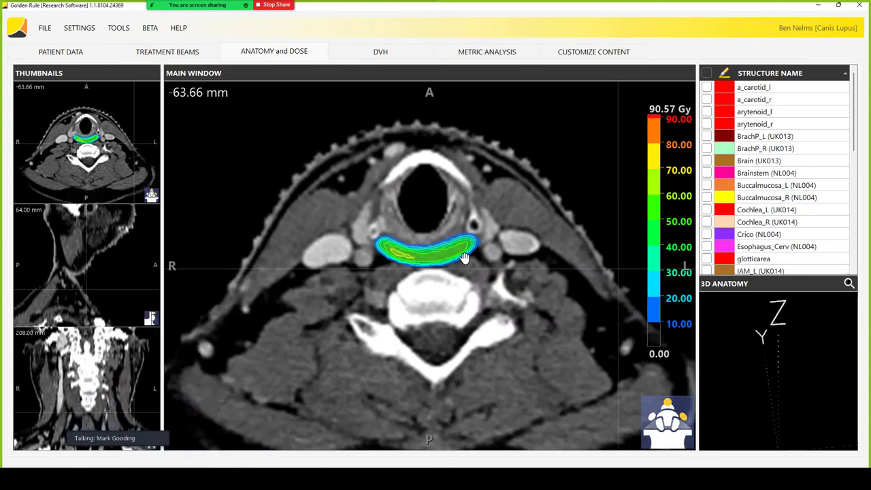
{"action": "scroll", "coordinate": [447, 275], "scroll_direction": "down", "scroll_amount": 4}
{"action": "scroll", "coordinate": [443, 276], "scroll_direction": "up", "scroll_amount": 1}
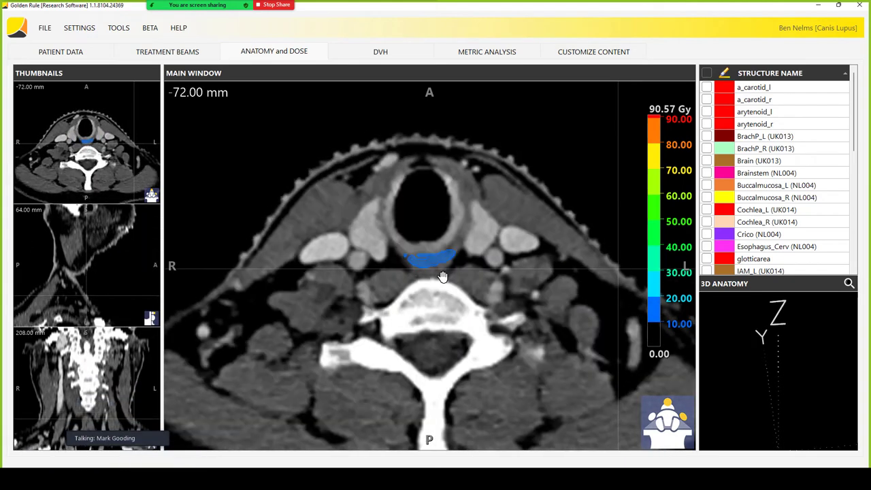
Zoom in on the -72.00 mm axial plane and set the plane locators to -0.59 mm sagittal and 211.40 mm coronal
{"action": "right_click", "coordinate": [439, 262]}
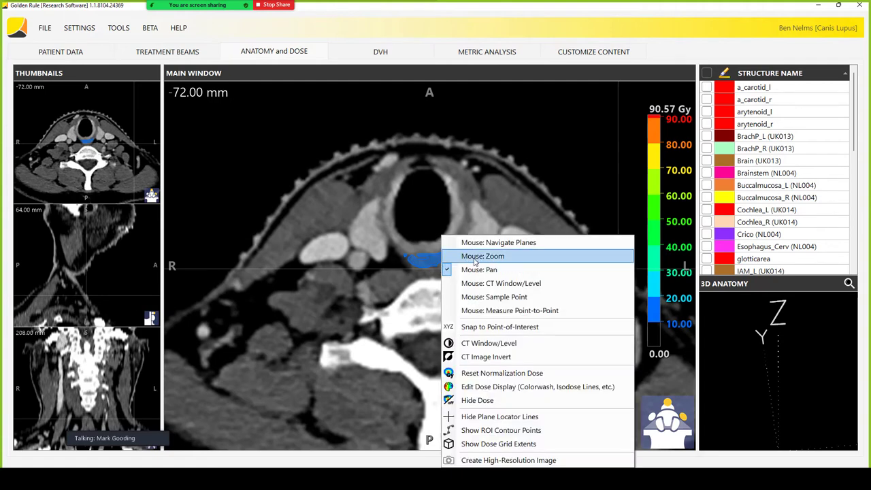
{"action": "left_click", "coordinate": [476, 257]}
{"action": "left_click_drag", "start_coordinate": [451, 259], "coordinate": [510, 314]}
{"action": "right_click", "coordinate": [458, 259]}
{"action": "left_click", "coordinate": [490, 247]}
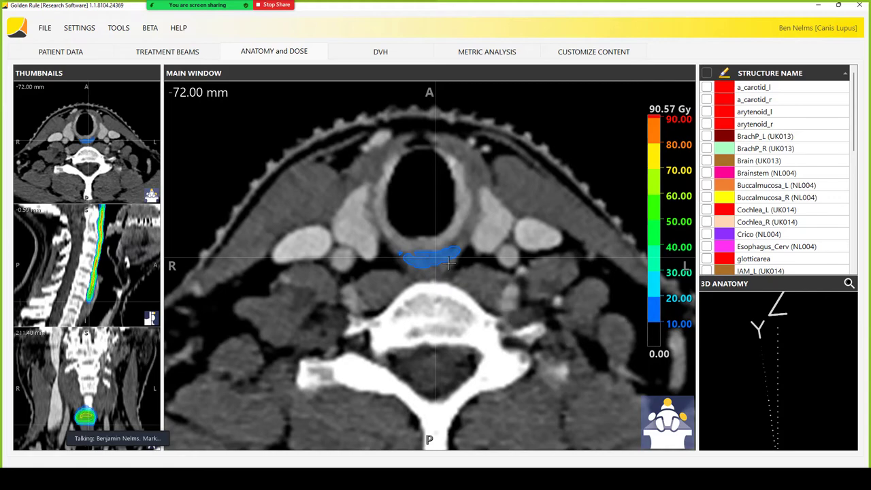
Navigate to the -51.00 mm axial plane and add a 0.1 Gy isodose level to the dose display
{"action": "scroll", "coordinate": [449, 262], "scroll_direction": "up", "scroll_amount": 3}
{"action": "scroll", "coordinate": [448, 262], "scroll_direction": "up", "scroll_amount": 4}
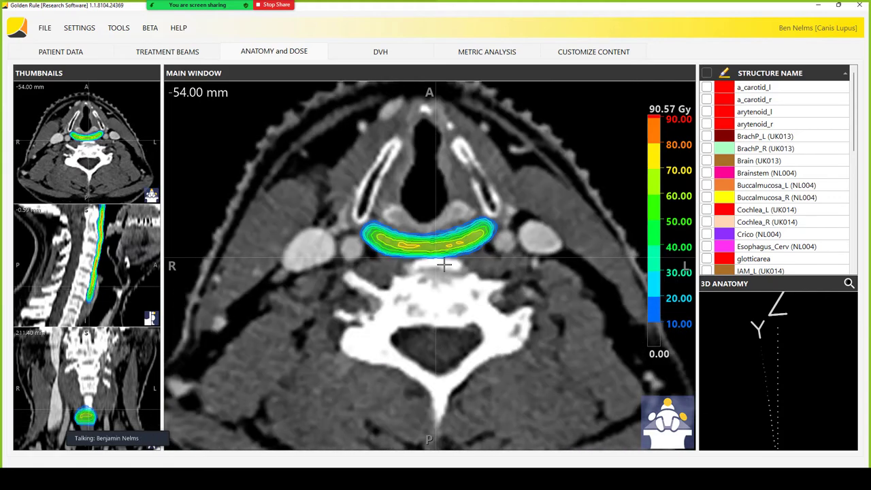
{"action": "scroll", "coordinate": [482, 266], "scroll_direction": "up", "scroll_amount": 1}
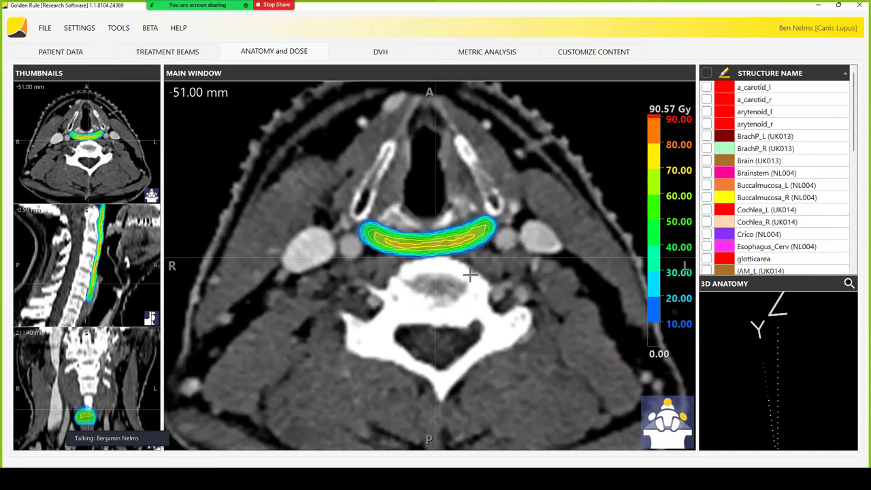
{"action": "right_click", "coordinate": [537, 238]}
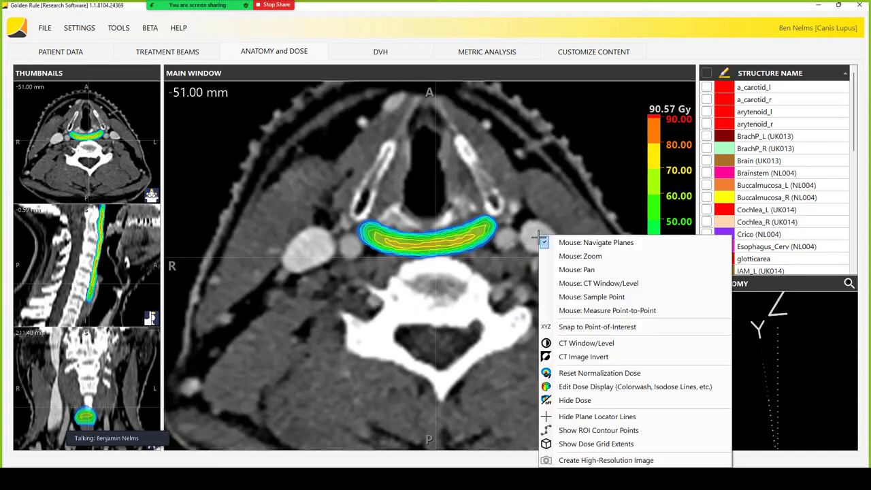
{"action": "left_click", "coordinate": [610, 386]}
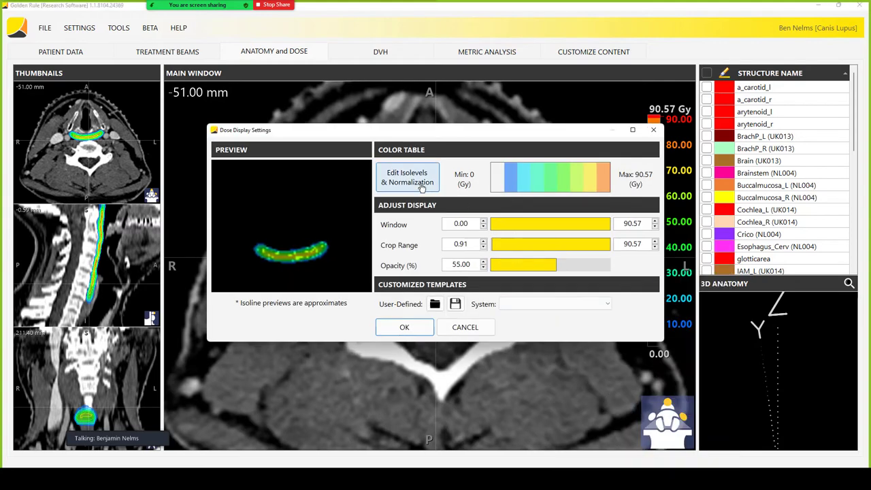
{"action": "left_click", "coordinate": [411, 189]}
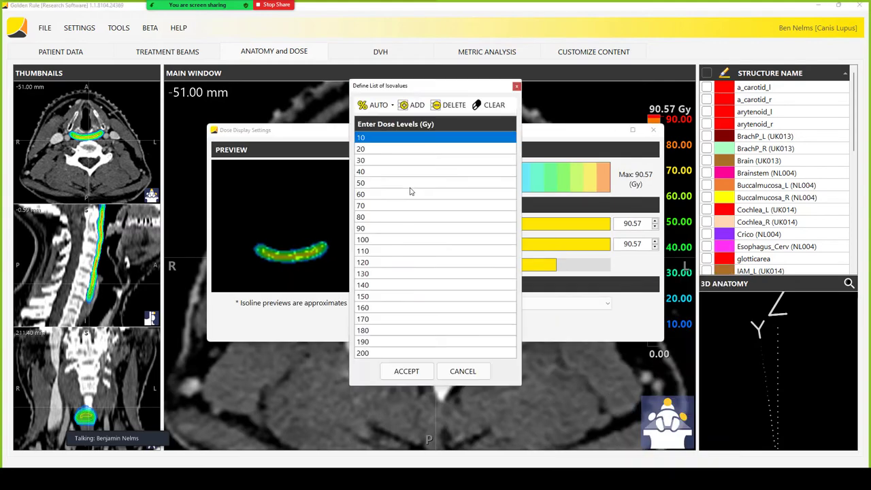
{"action": "left_click", "coordinate": [413, 104]}
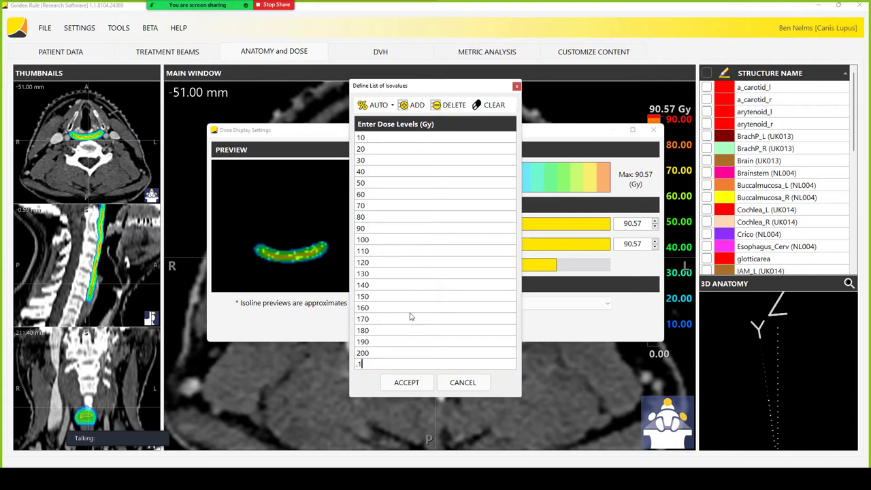
{"action": "left_click", "coordinate": [406, 382]}
{"action": "left_click", "coordinate": [410, 328]}
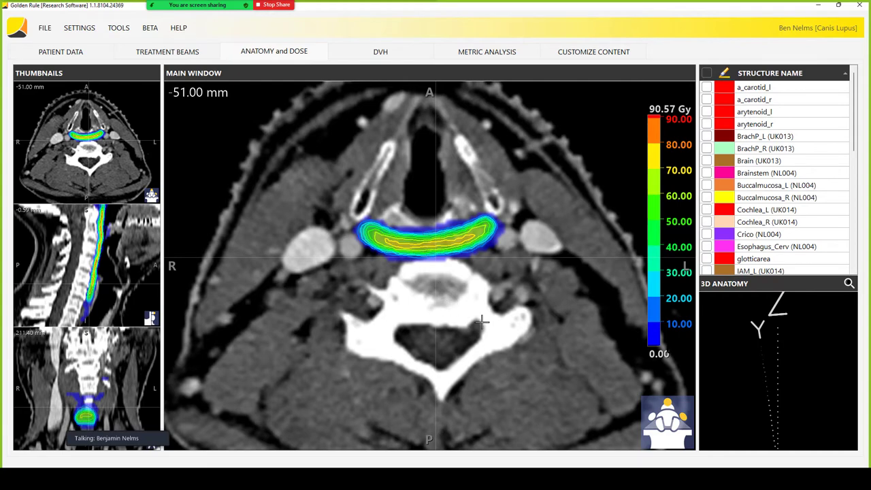
Examine the spread of the 0.1 Gy level of the constrictor dose on axial planes from -51.00 mm up to 42.00 mm
{"action": "scroll", "coordinate": [469, 319], "scroll_direction": "up", "scroll_amount": 3}
{"action": "scroll", "coordinate": [472, 321], "scroll_direction": "up", "scroll_amount": 7}
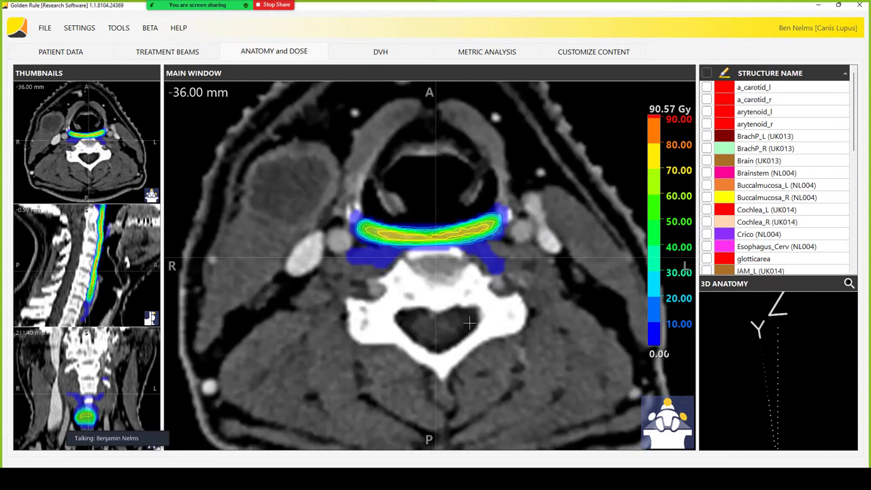
{"action": "scroll", "coordinate": [463, 324], "scroll_direction": "up", "scroll_amount": 4}
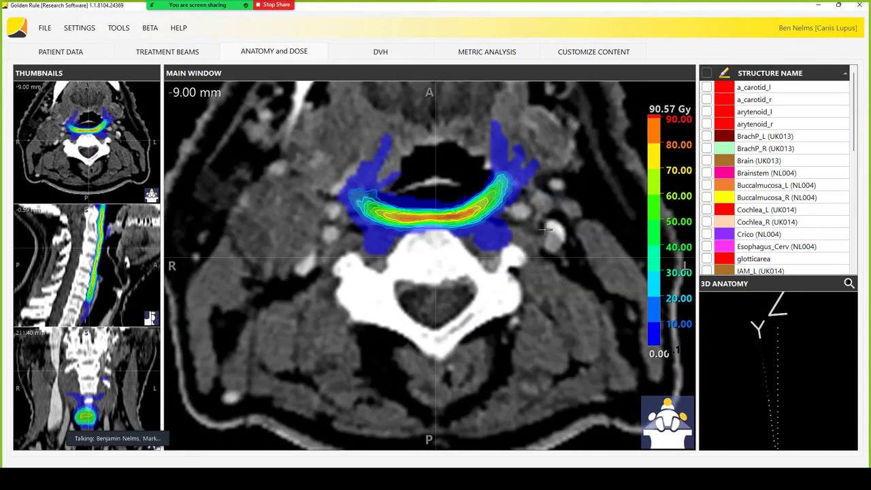
{"action": "scroll", "coordinate": [528, 192], "scroll_direction": "up", "scroll_amount": 4}
{"action": "scroll", "coordinate": [528, 255], "scroll_direction": "up", "scroll_amount": 6}
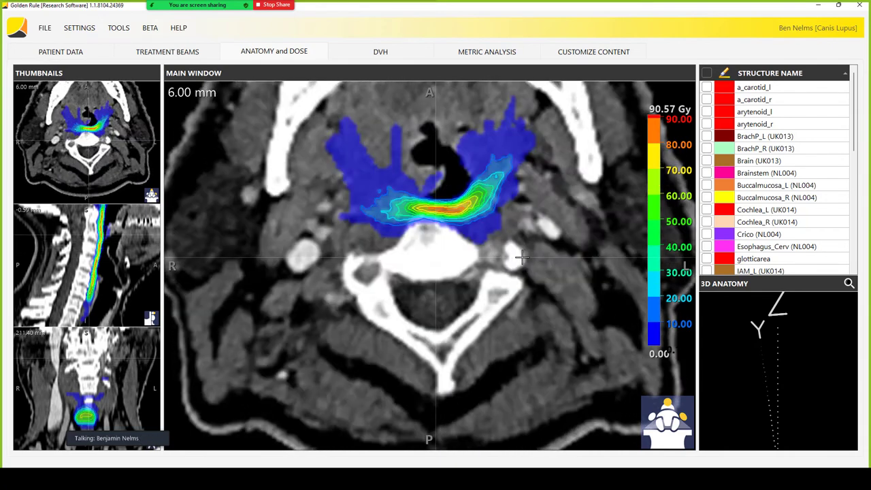
{"action": "scroll", "coordinate": [516, 257], "scroll_direction": "up", "scroll_amount": 6}
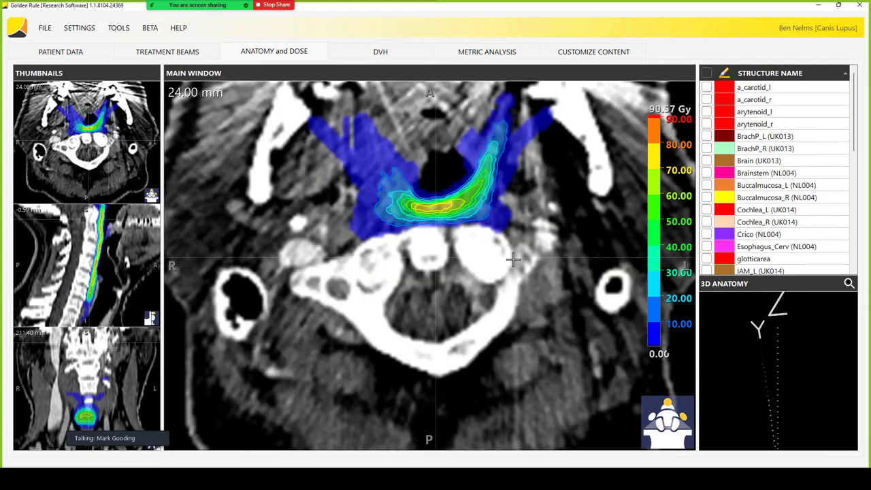
{"action": "scroll", "coordinate": [509, 260], "scroll_direction": "up", "scroll_amount": 5}
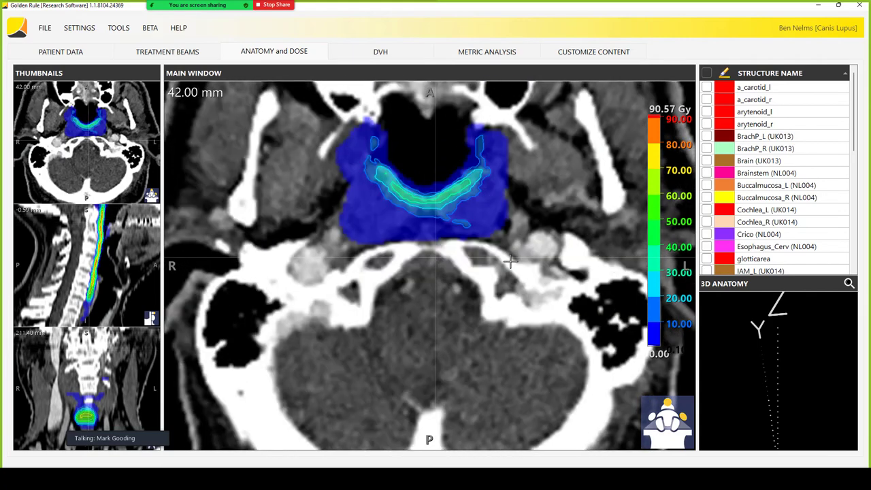
Show the PharynxConst (NL004) structure contour over the constrictor dose
{"action": "scroll", "coordinate": [505, 263], "scroll_direction": "down", "scroll_amount": 3}
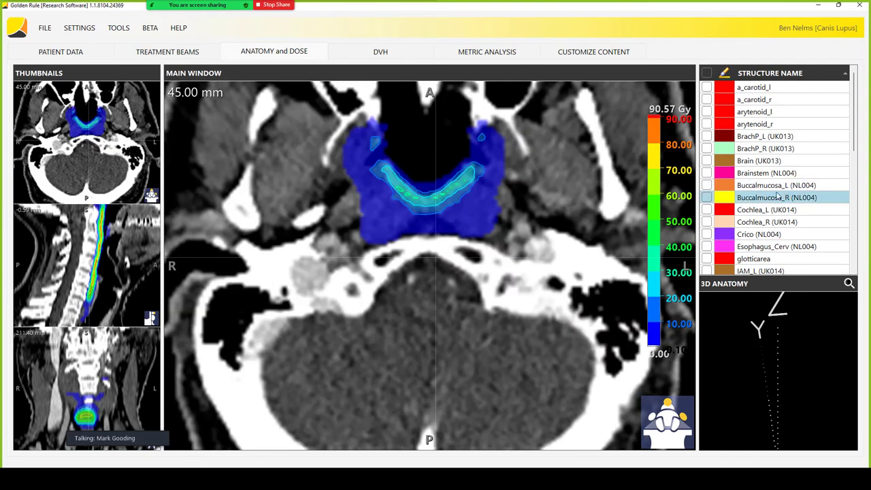
{"action": "scroll", "coordinate": [802, 206], "scroll_direction": "down", "scroll_amount": 1}
{"action": "scroll", "coordinate": [804, 210], "scroll_direction": "down", "scroll_amount": 5}
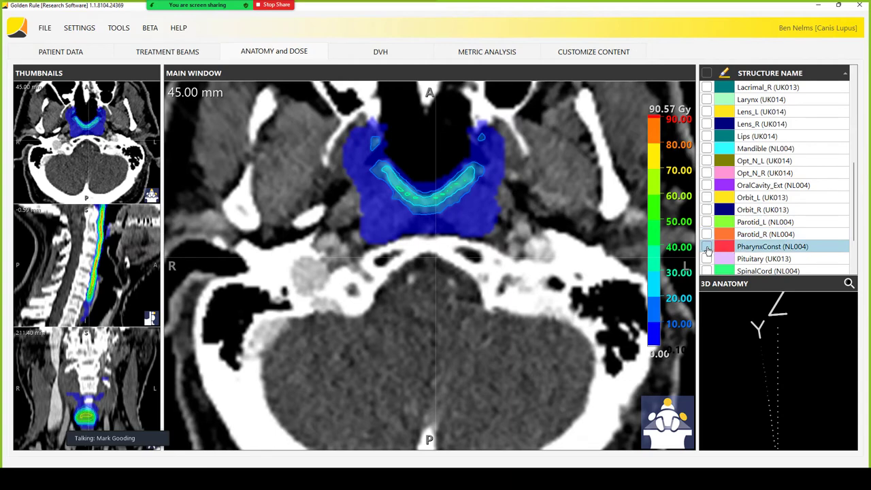
{"action": "left_click", "coordinate": [706, 248]}
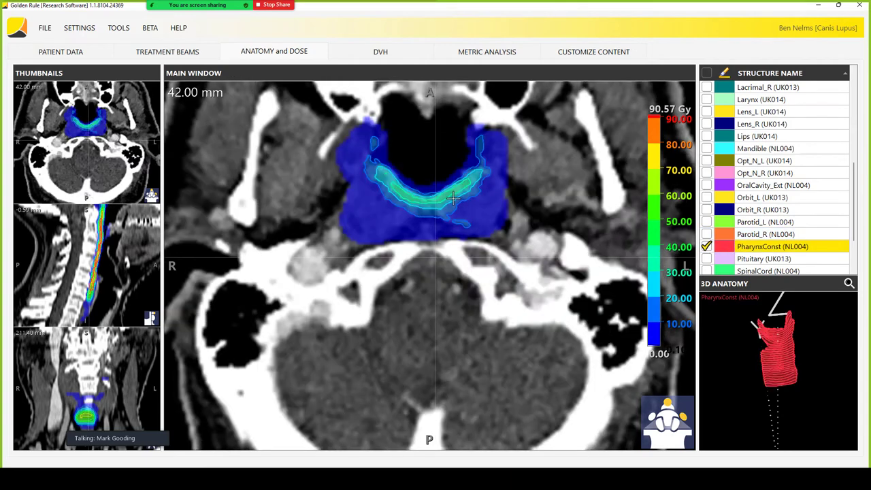
Compare the superior end of the PharynxConst contour with the consensus dose around the 30.00 mm axial plane
{"action": "scroll", "coordinate": [450, 199], "scroll_direction": "down", "scroll_amount": 4}
{"action": "scroll", "coordinate": [450, 199], "scroll_direction": "down", "scroll_amount": 1}
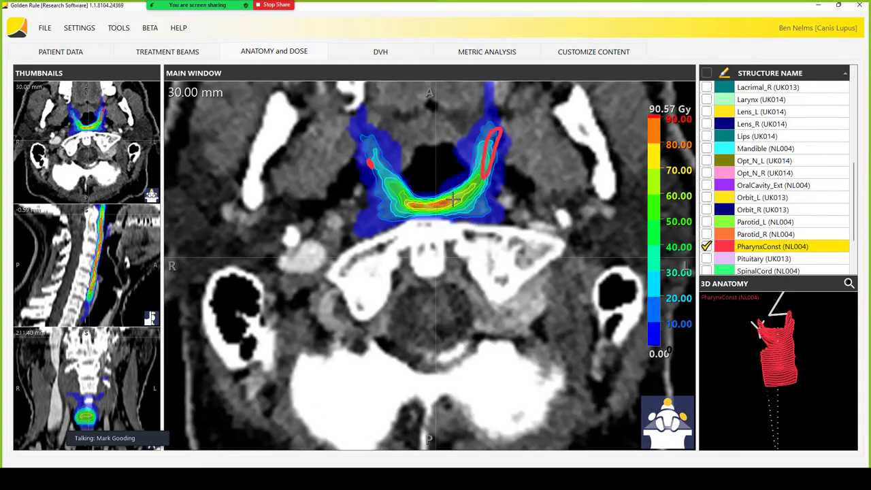
{"action": "scroll", "coordinate": [452, 198], "scroll_direction": "up", "scroll_amount": 1}
{"action": "scroll", "coordinate": [451, 198], "scroll_direction": "down", "scroll_amount": 1}
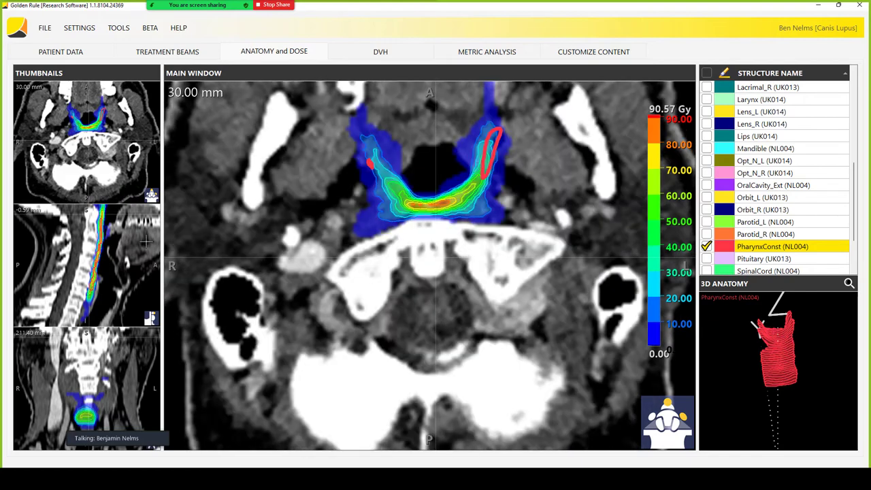
Examine the consensus dose above the PharynxConst contour on axial planes between 54.00 mm and 33.00 mm
{"action": "scroll", "coordinate": [561, 211], "scroll_direction": "up", "scroll_amount": 4}
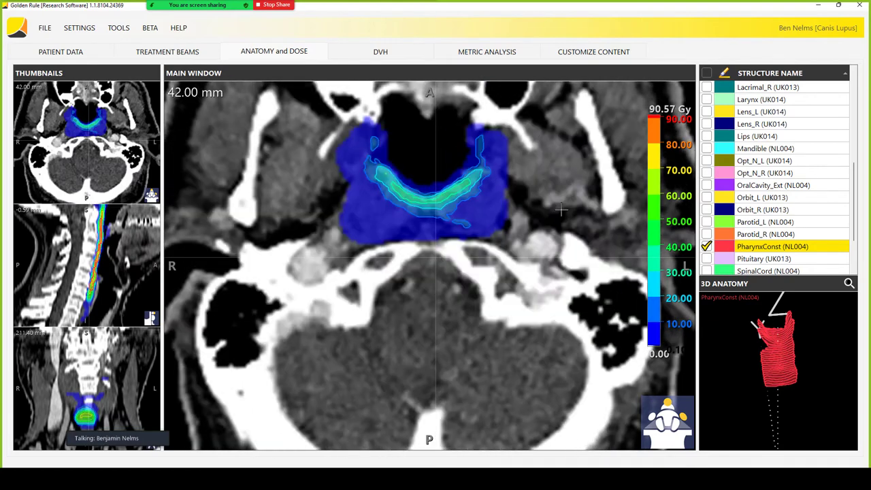
{"action": "scroll", "coordinate": [561, 211], "scroll_direction": "up", "scroll_amount": 3}
{"action": "scroll", "coordinate": [558, 211], "scroll_direction": "up", "scroll_amount": 1}
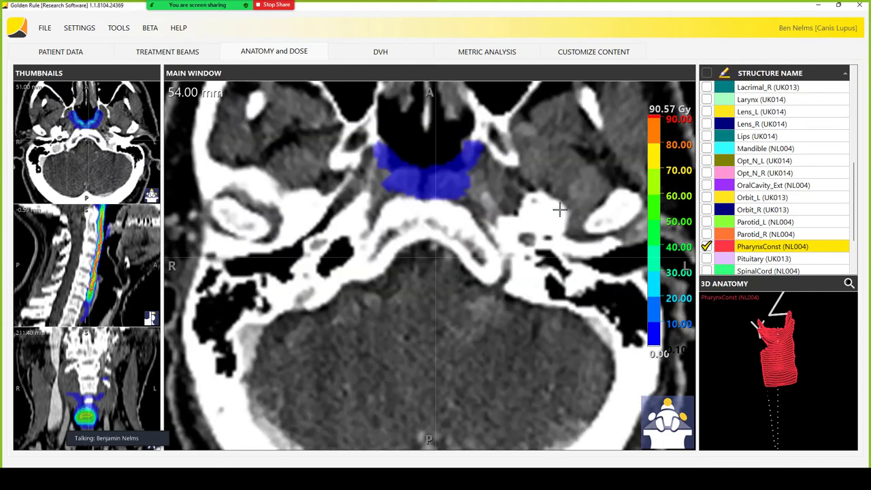
{"action": "scroll", "coordinate": [558, 211], "scroll_direction": "down", "scroll_amount": 4}
{"action": "scroll", "coordinate": [557, 213], "scroll_direction": "down", "scroll_amount": 3}
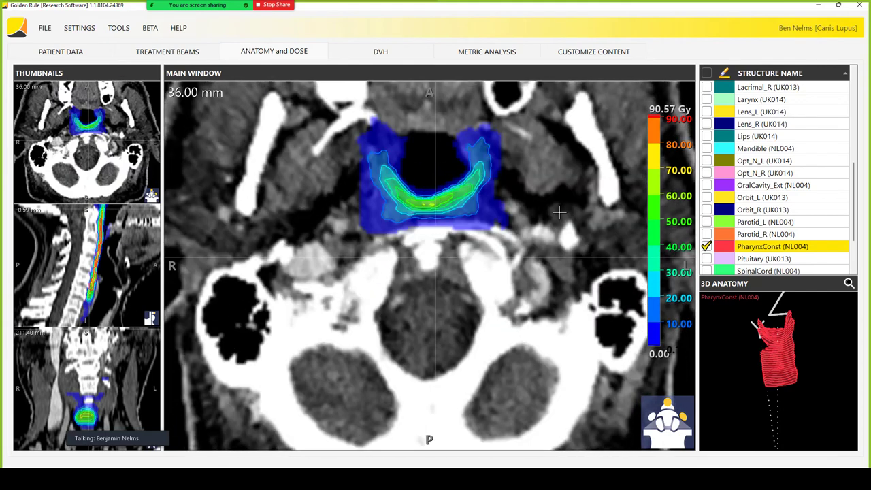
{"action": "scroll", "coordinate": [557, 213], "scroll_direction": "up", "scroll_amount": 2}
{"action": "scroll", "coordinate": [557, 214], "scroll_direction": "up", "scroll_amount": 5}
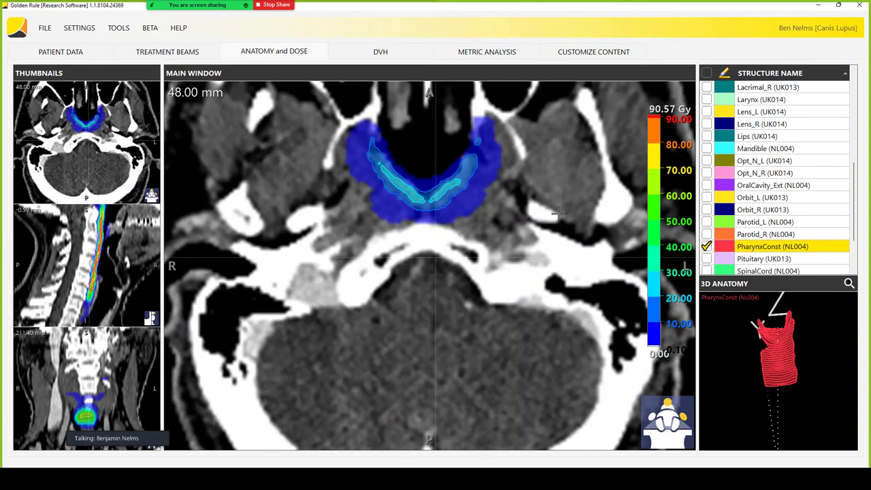
{"action": "scroll", "coordinate": [558, 214], "scroll_direction": "down", "scroll_amount": 7}
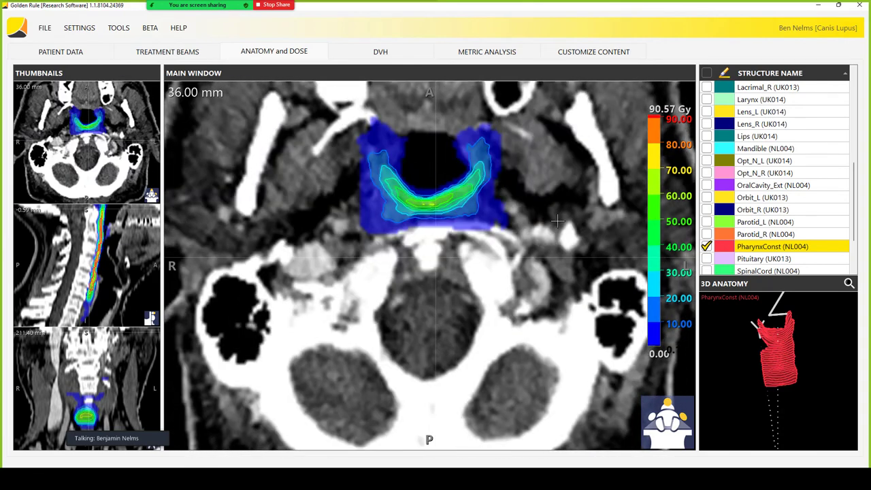
{"action": "scroll", "coordinate": [557, 220], "scroll_direction": "down", "scroll_amount": 1}
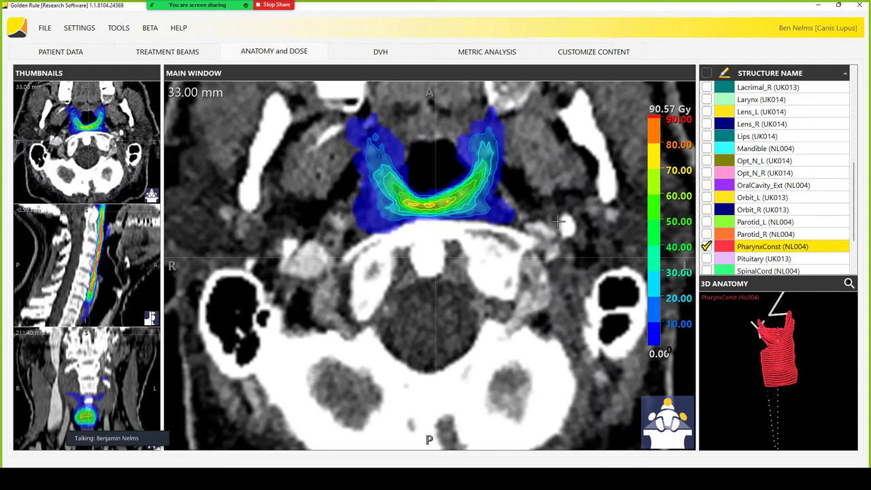
Compare the upper part of the PharynxConst contour with the consensus dose on axial planes from 33.00 mm down to 6.00 mm
{"action": "scroll", "coordinate": [558, 221], "scroll_direction": "down", "scroll_amount": 1}
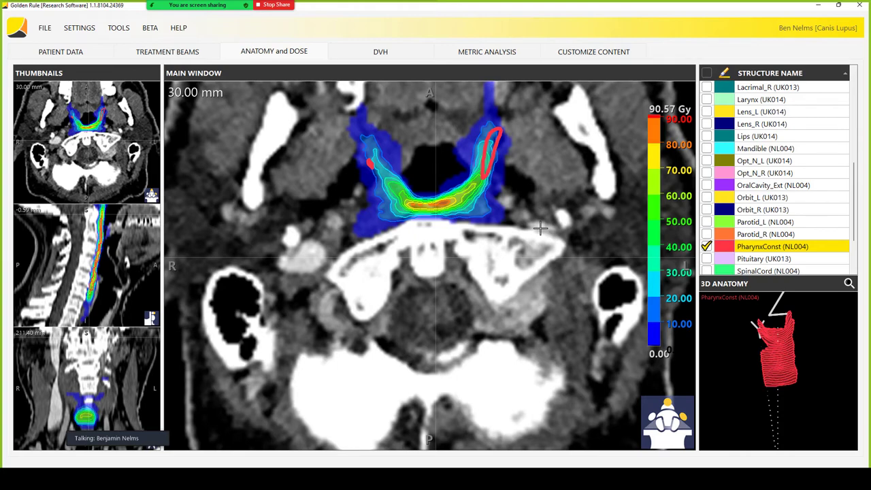
{"action": "scroll", "coordinate": [539, 229], "scroll_direction": "down", "scroll_amount": 1}
{"action": "scroll", "coordinate": [539, 229], "scroll_direction": "down", "scroll_amount": 1}
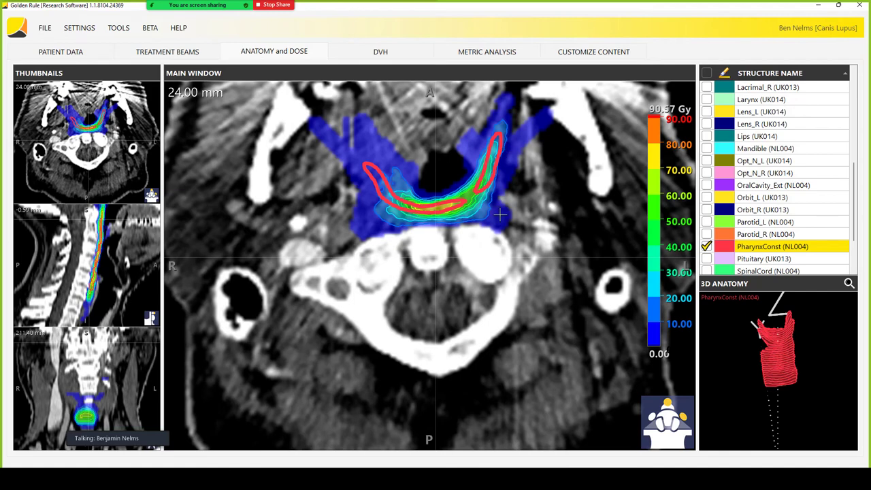
{"action": "scroll", "coordinate": [506, 223], "scroll_direction": "down", "scroll_amount": 1}
{"action": "scroll", "coordinate": [507, 226], "scroll_direction": "down", "scroll_amount": 1}
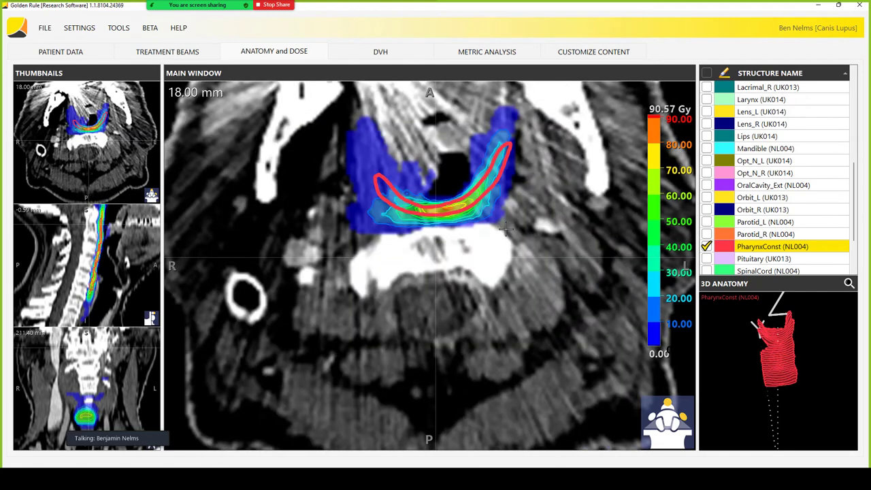
{"action": "scroll", "coordinate": [504, 230], "scroll_direction": "down", "scroll_amount": 2}
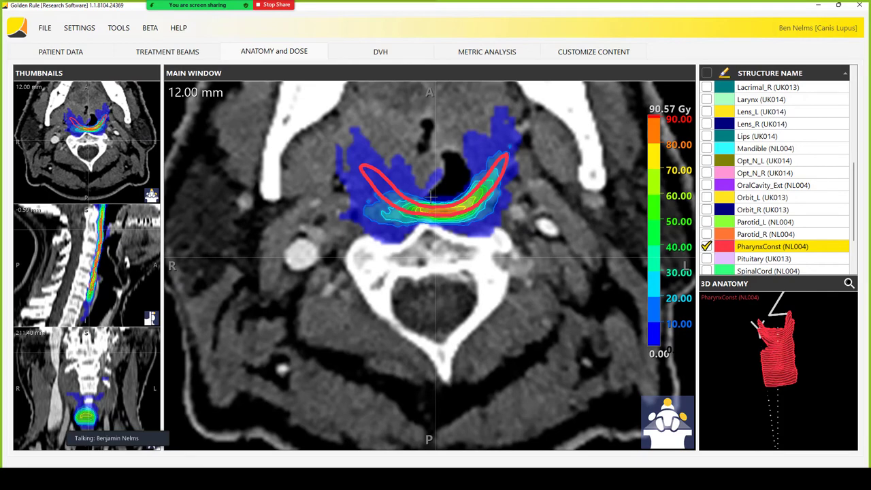
{"action": "scroll", "coordinate": [486, 221], "scroll_direction": "down", "scroll_amount": 1}
{"action": "scroll", "coordinate": [485, 224], "scroll_direction": "down", "scroll_amount": 1}
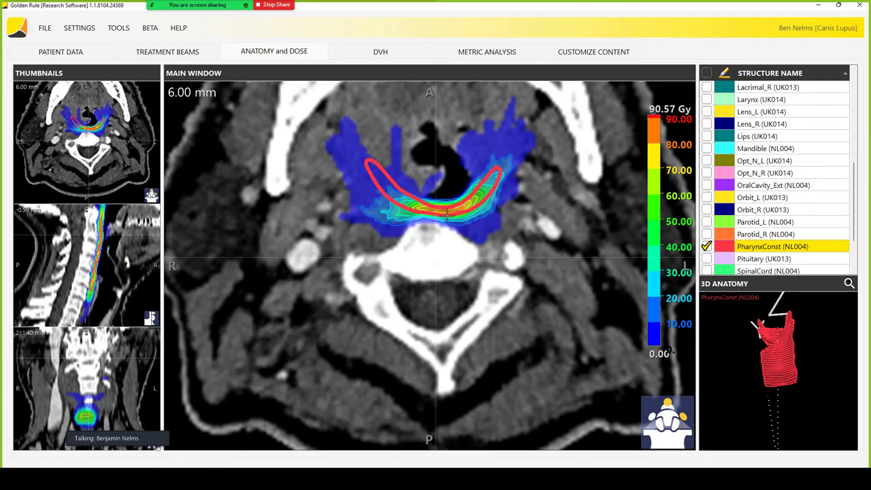
Examine how the lateral arms of the PharynxConst contour match the consensus dose on axial planes between 9.00 mm and -12.00 mm
{"action": "scroll", "coordinate": [465, 227], "scroll_direction": "down", "scroll_amount": 1}
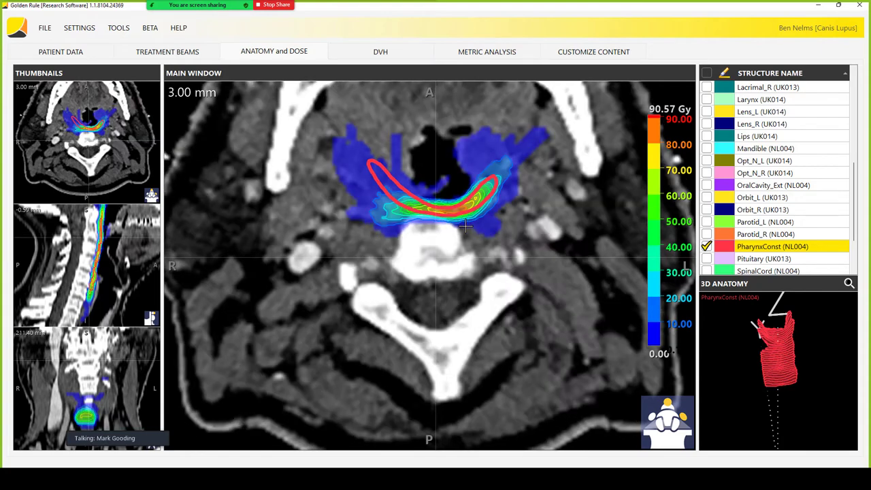
{"action": "scroll", "coordinate": [465, 228], "scroll_direction": "down", "scroll_amount": 1}
{"action": "scroll", "coordinate": [465, 227], "scroll_direction": "down", "scroll_amount": 2}
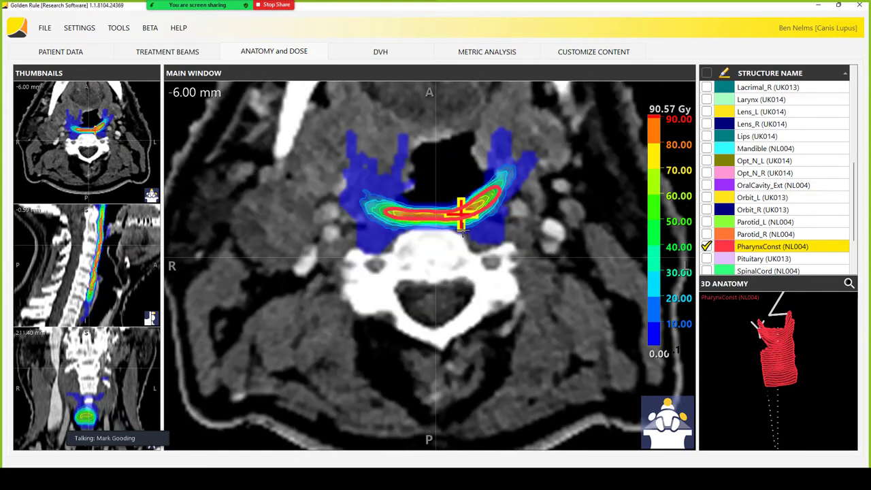
{"action": "scroll", "coordinate": [463, 231], "scroll_direction": "down", "scroll_amount": 1}
{"action": "scroll", "coordinate": [462, 231], "scroll_direction": "down", "scroll_amount": 1}
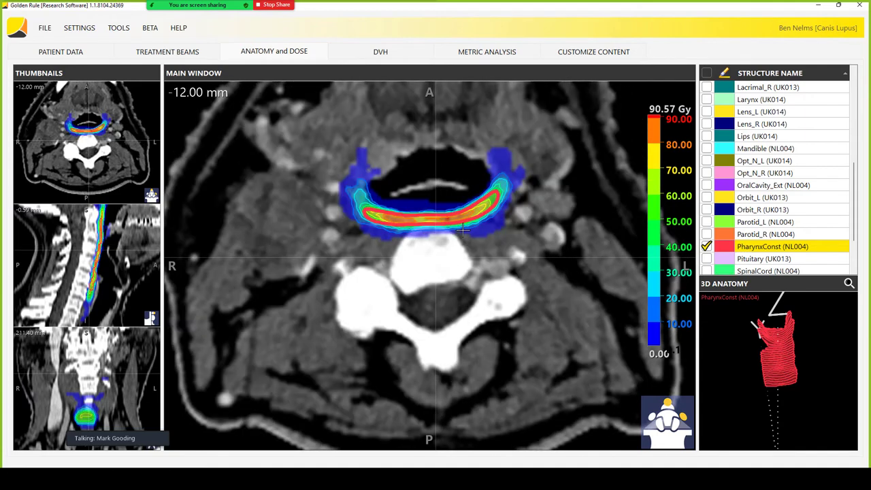
{"action": "scroll", "coordinate": [463, 231], "scroll_direction": "up", "scroll_amount": 3}
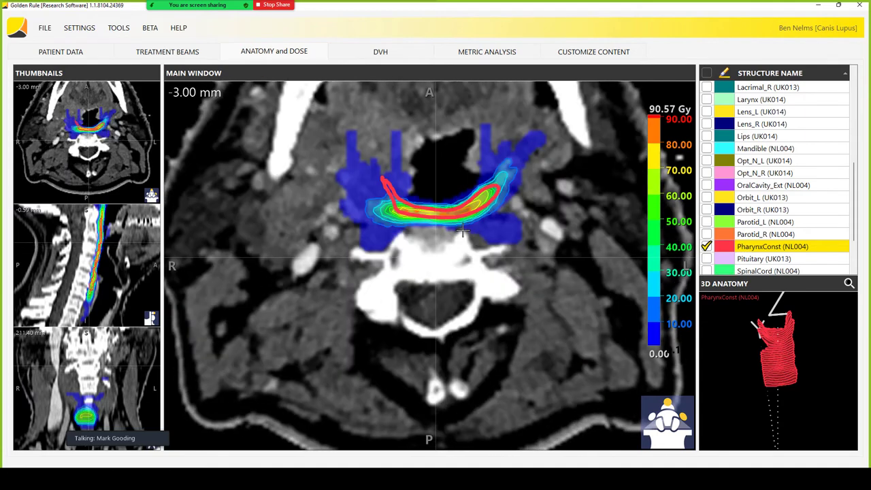
{"action": "scroll", "coordinate": [462, 230], "scroll_direction": "up", "scroll_amount": 4}
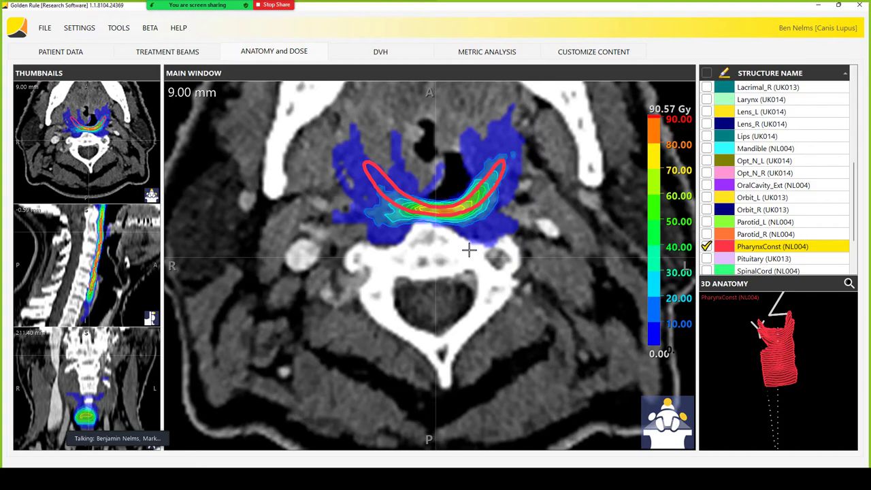
{"action": "scroll", "coordinate": [469, 250], "scroll_direction": "down", "scroll_amount": 4}
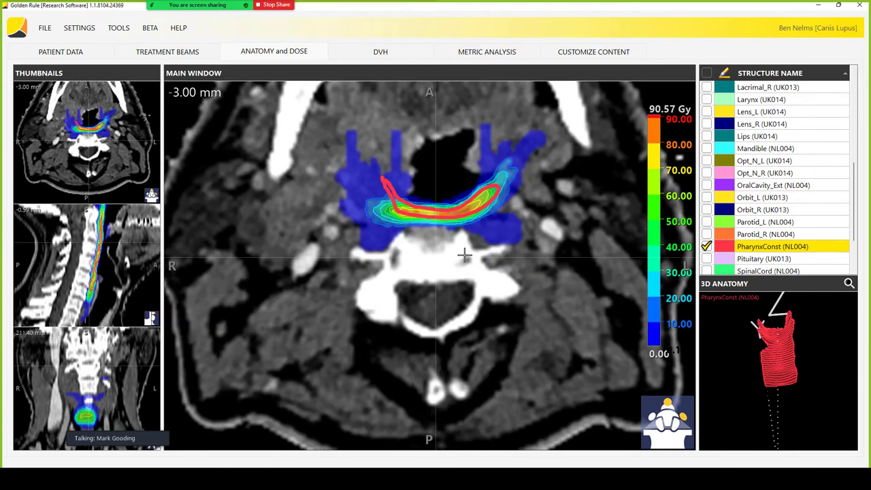
{"action": "scroll", "coordinate": [463, 255], "scroll_direction": "down", "scroll_amount": 1}
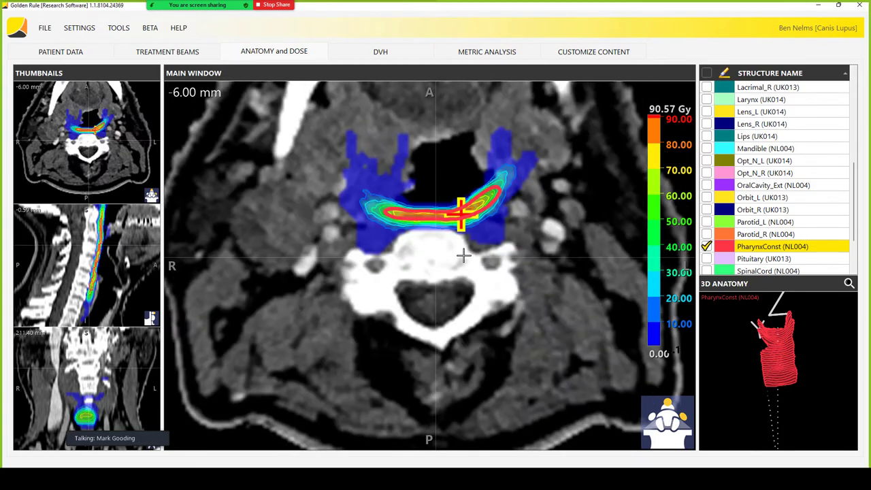
{"action": "scroll", "coordinate": [463, 254], "scroll_direction": "down", "scroll_amount": 1}
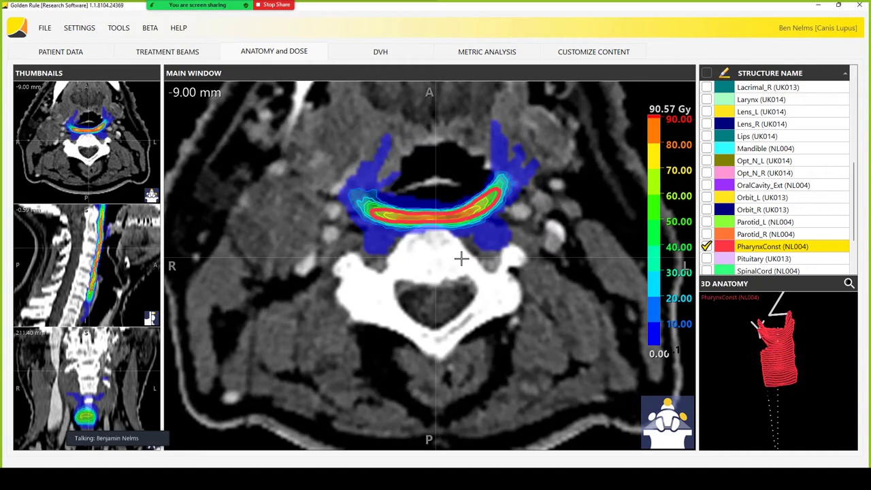
{"action": "scroll", "coordinate": [461, 258], "scroll_direction": "down", "scroll_amount": 1}
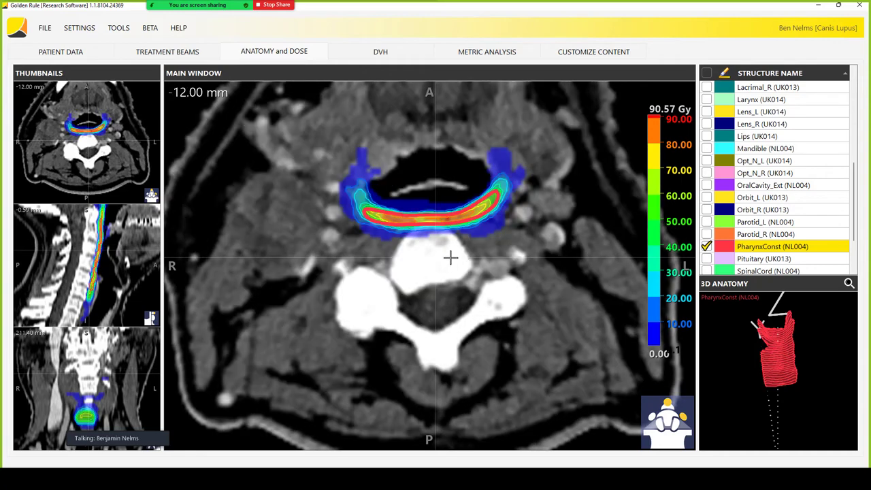
Compare the PharynxConst contour with the consensus dose on axial planes from -12.00 mm down to -60.00 mm
{"action": "scroll", "coordinate": [456, 257], "scroll_direction": "down", "scroll_amount": 1}
{"action": "scroll", "coordinate": [456, 257], "scroll_direction": "down", "scroll_amount": 5}
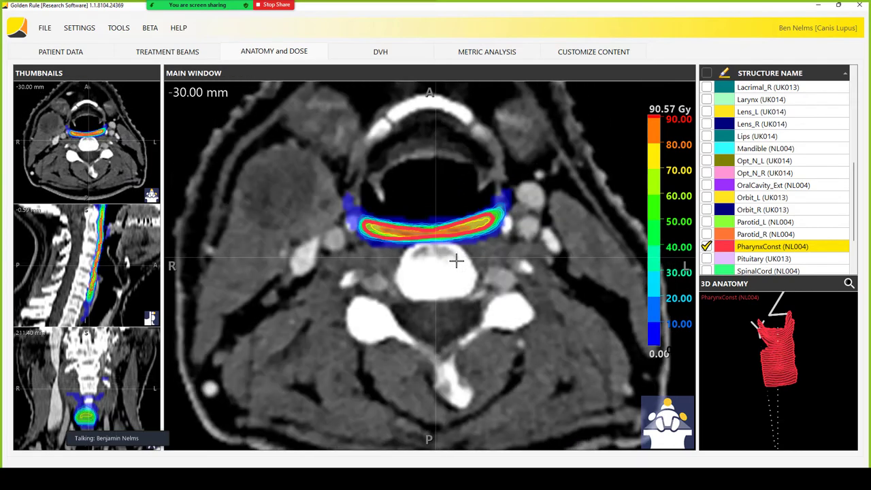
{"action": "scroll", "coordinate": [456, 259], "scroll_direction": "down", "scroll_amount": 3}
{"action": "scroll", "coordinate": [456, 260], "scroll_direction": "down", "scroll_amount": 2}
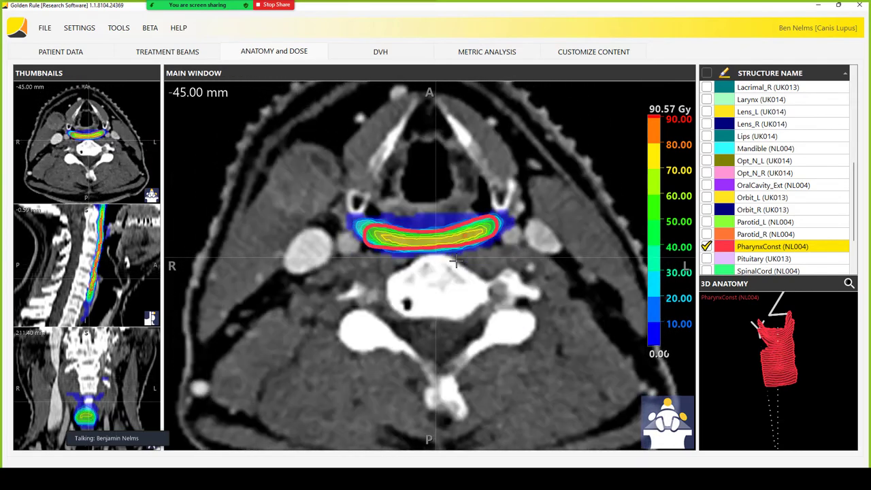
{"action": "scroll", "coordinate": [456, 259], "scroll_direction": "down", "scroll_amount": 5}
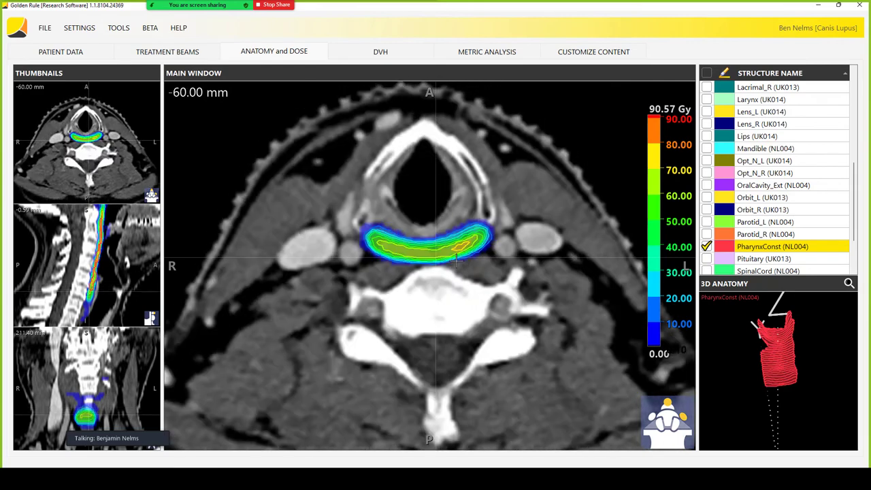
Examine the inferior end of the PharynxConst contour and the dose below it on axial planes between -51.00 mm and -75.00 mm
{"action": "scroll", "coordinate": [457, 260], "scroll_direction": "down", "scroll_amount": 3}
{"action": "scroll", "coordinate": [457, 260], "scroll_direction": "up", "scroll_amount": 3}
{"action": "scroll", "coordinate": [456, 260], "scroll_direction": "up", "scroll_amount": 1}
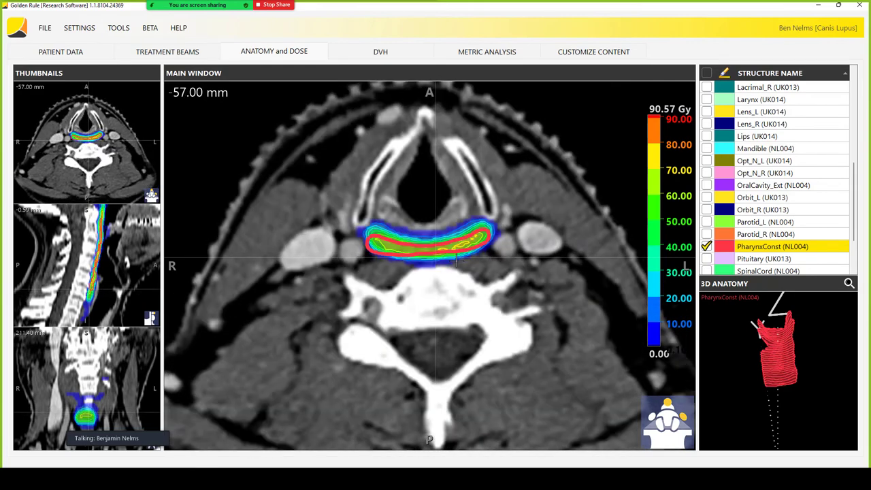
{"action": "scroll", "coordinate": [457, 259], "scroll_direction": "down", "scroll_amount": 6}
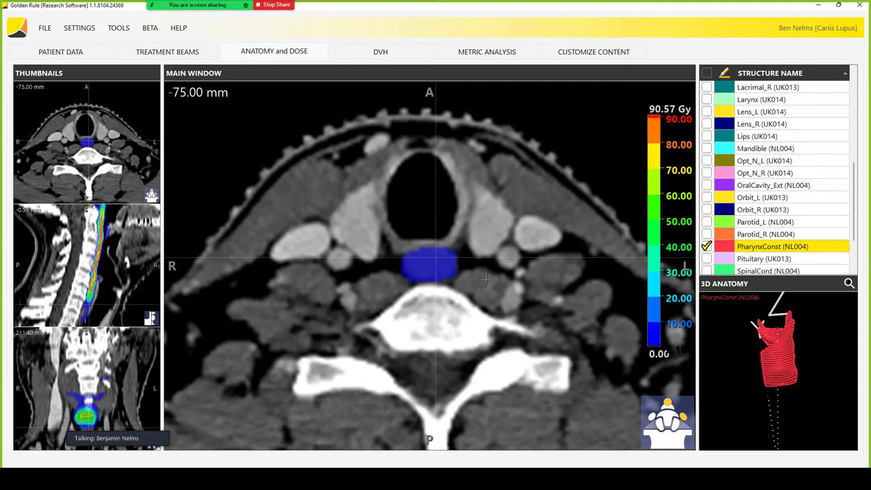
{"action": "scroll", "coordinate": [484, 279], "scroll_direction": "up", "scroll_amount": 7}
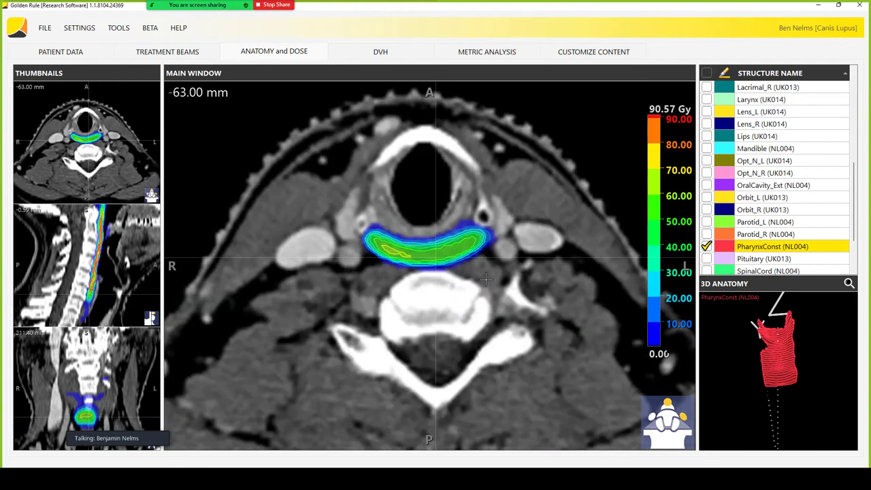
{"action": "scroll", "coordinate": [485, 278], "scroll_direction": "up", "scroll_amount": 1}
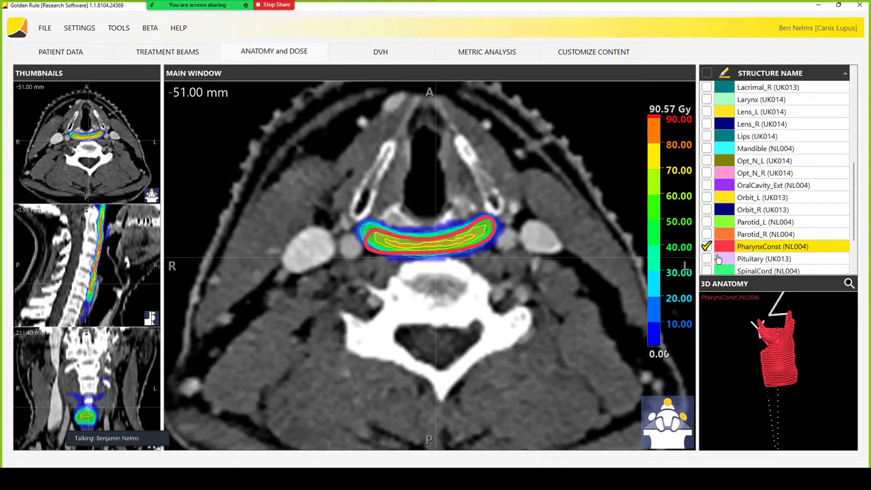
Calculate the isodose levels of max conformation and Dice for PharynxConst (NL004) and review the max Dice dose and coefficient
{"action": "right_click", "coordinate": [770, 247]}
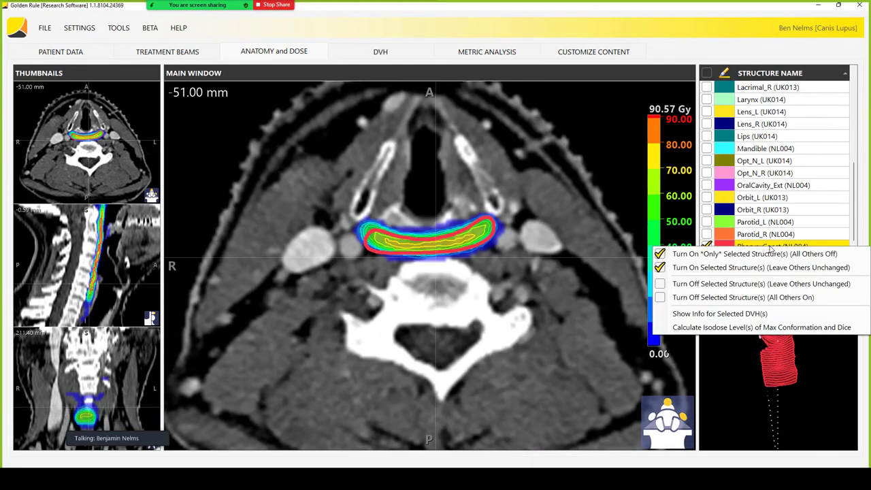
{"action": "left_click", "coordinate": [772, 327]}
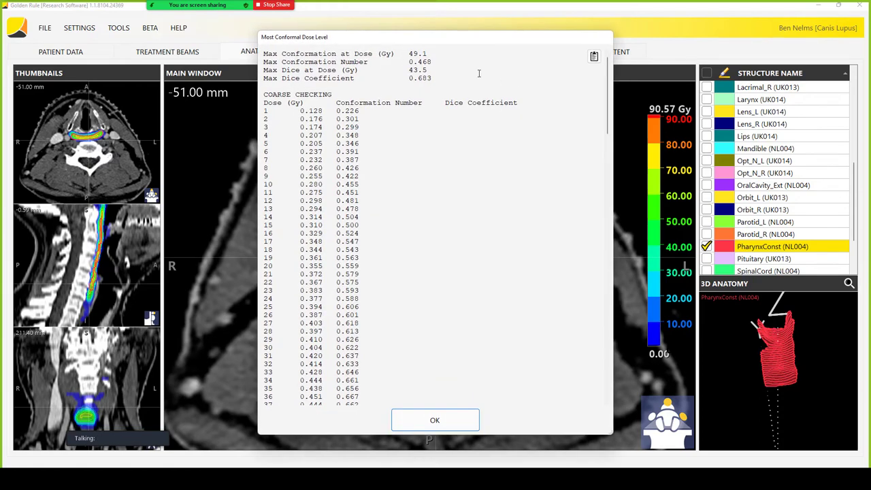
{"action": "left_click_drag", "start_coordinate": [455, 40], "coordinate": [666, 57]}
{"action": "left_click_drag", "start_coordinate": [647, 97], "coordinate": [619, 88]}
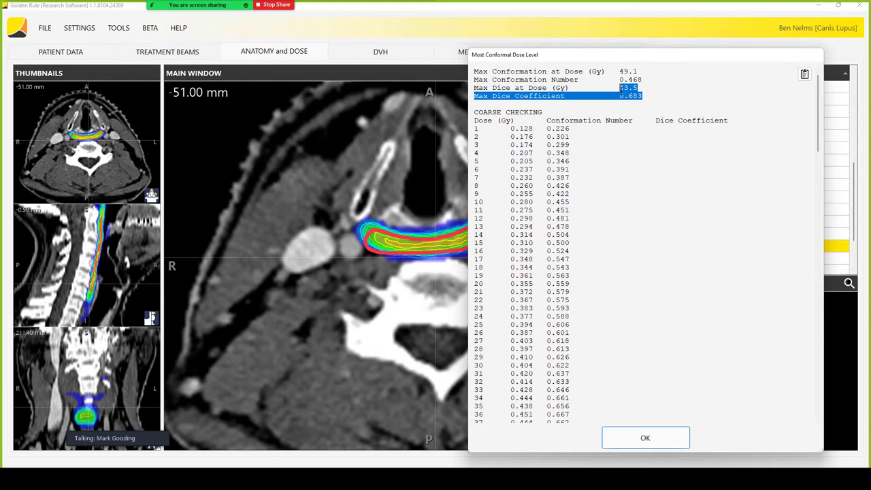
{"action": "left_click_drag", "start_coordinate": [638, 88], "coordinate": [619, 88]}
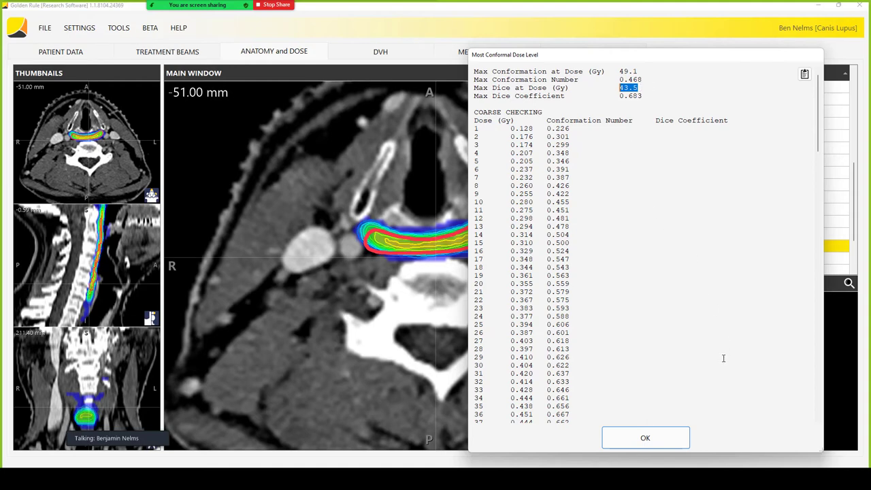
{"action": "left_click", "coordinate": [639, 96]}
{"action": "double_click", "coordinate": [640, 95]}
{"action": "left_click", "coordinate": [644, 437]}
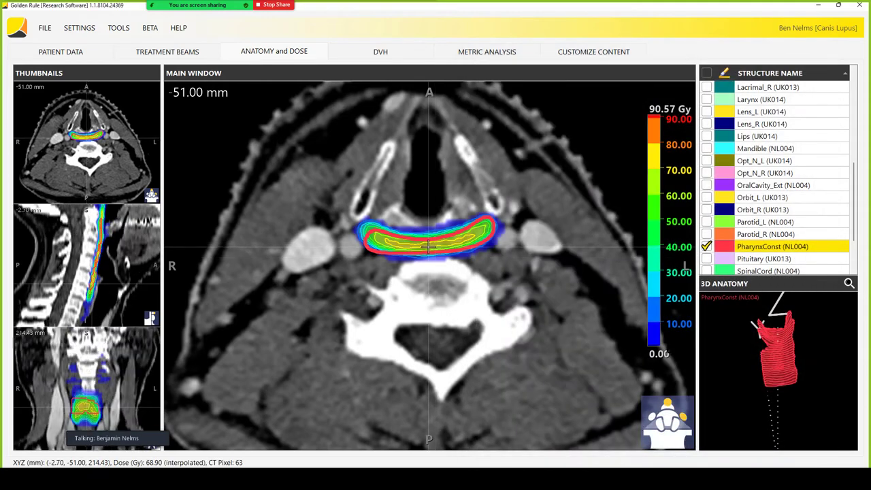
Inspect the 3D shape of the PharynxConst structure in an enlarged, rotated view, and close that view
{"action": "left_click_drag", "start_coordinate": [789, 361], "coordinate": [802, 320]}
{"action": "left_click", "coordinate": [849, 283]}
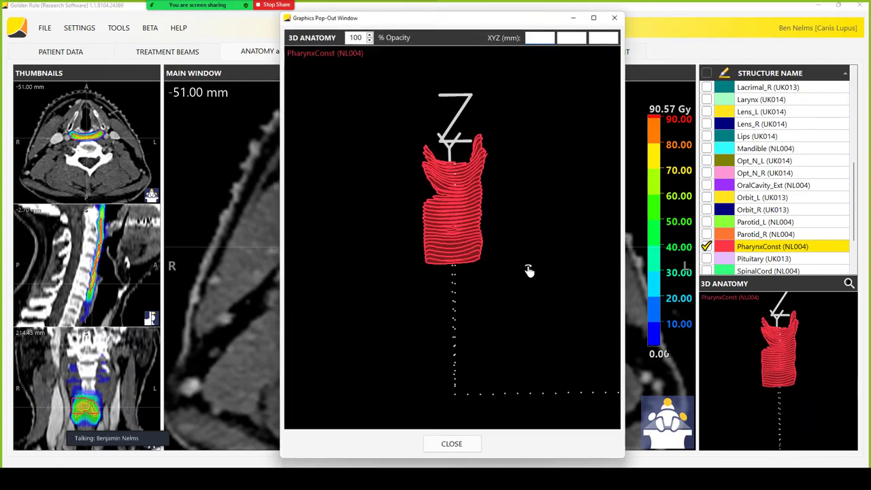
{"action": "left_click_drag", "start_coordinate": [529, 271], "coordinate": [490, 236]}
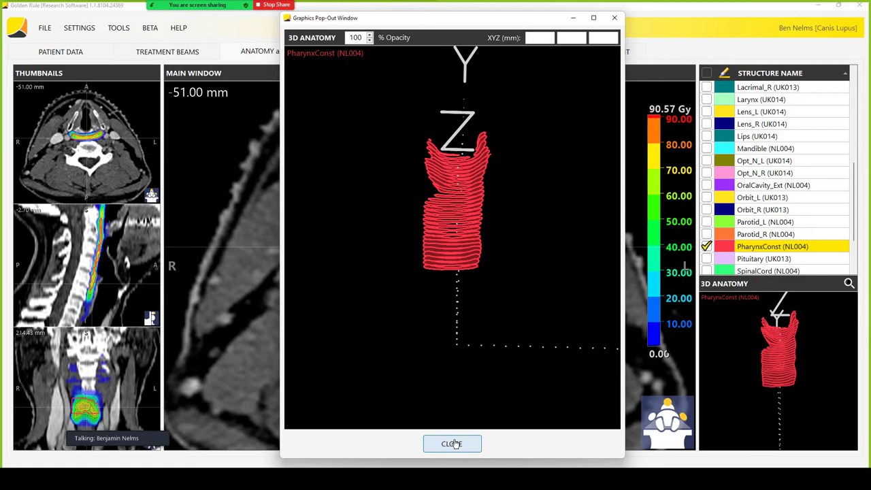
{"action": "left_click", "coordinate": [453, 443]}
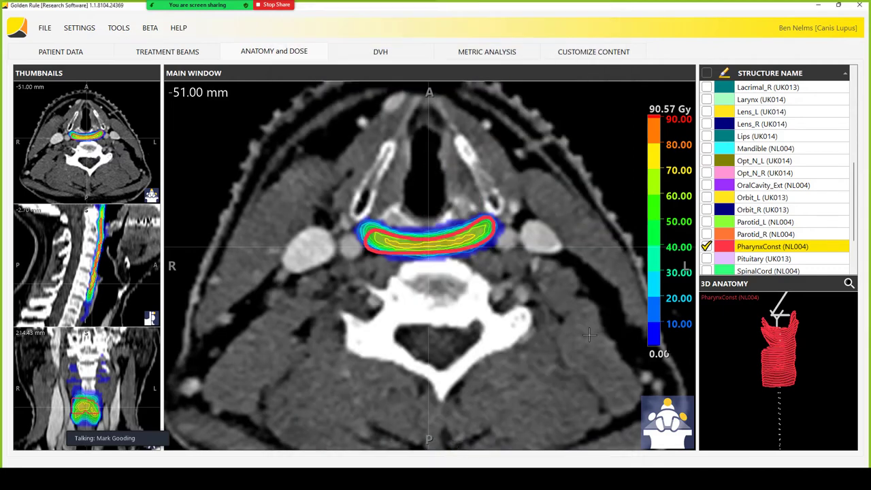
Hide the dose to inspect the CT on the -63.00 mm axial plane, show it again, and return to the contour at -42.00 mm
{"action": "scroll", "coordinate": [589, 333], "scroll_direction": "down", "scroll_amount": 5}
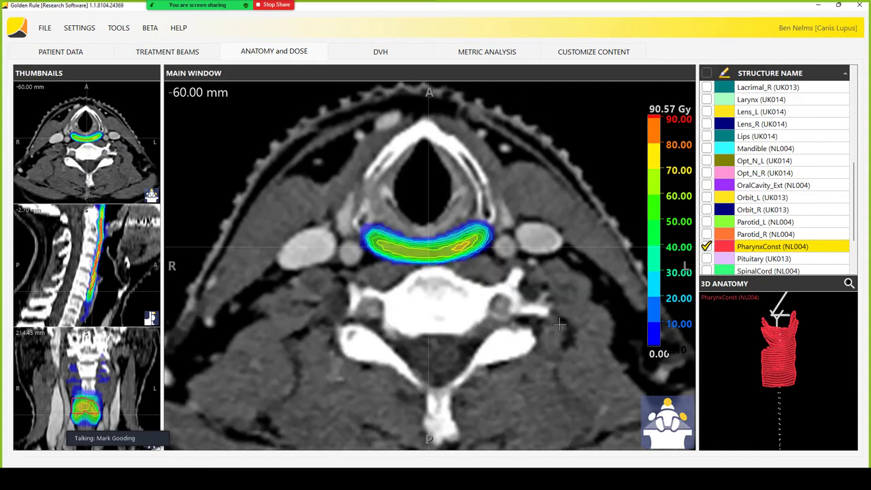
{"action": "scroll", "coordinate": [558, 325], "scroll_direction": "up", "scroll_amount": 1}
{"action": "right_click", "coordinate": [520, 286]}
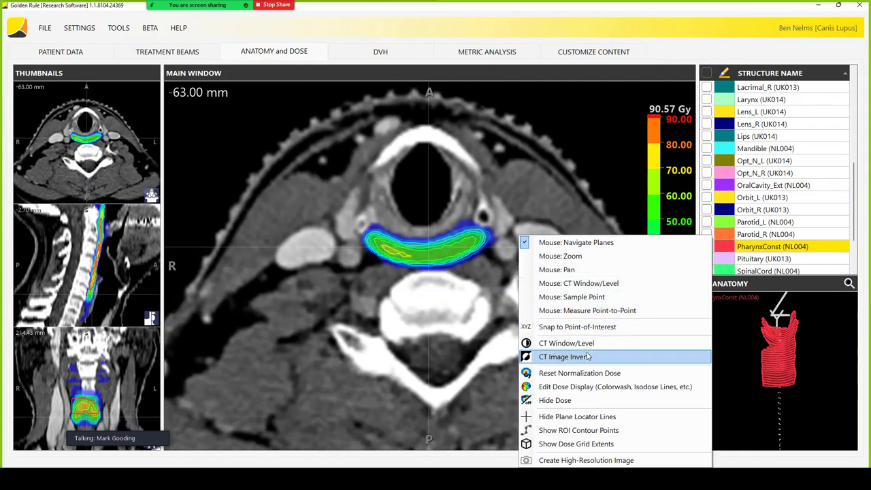
{"action": "left_click", "coordinate": [580, 401]}
{"action": "right_click", "coordinate": [515, 301]}
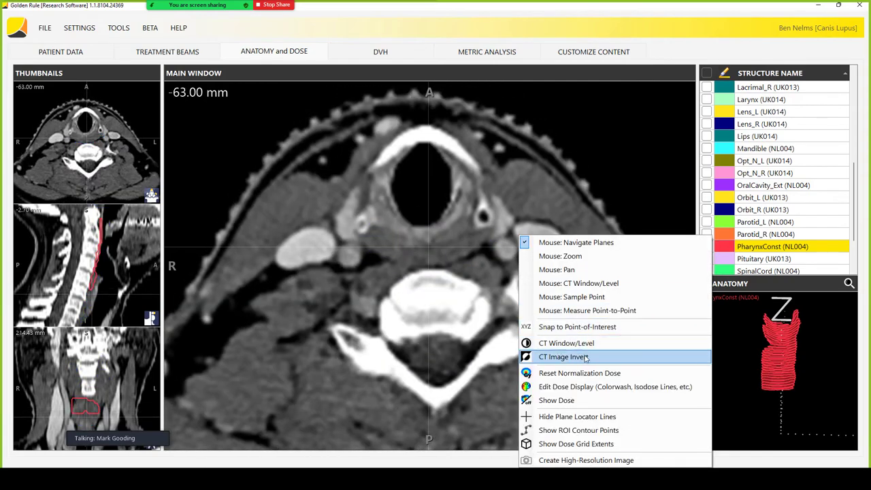
{"action": "left_click", "coordinate": [582, 400]}
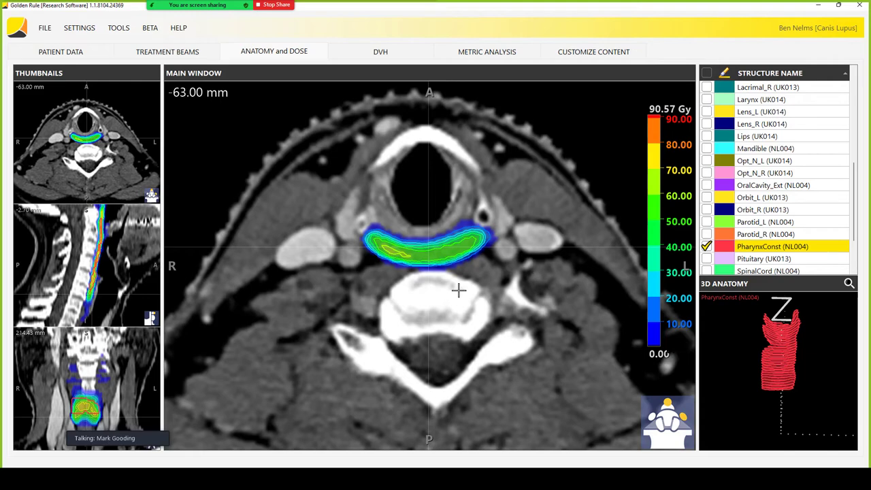
{"action": "scroll", "coordinate": [452, 276], "scroll_direction": "up", "scroll_amount": 6}
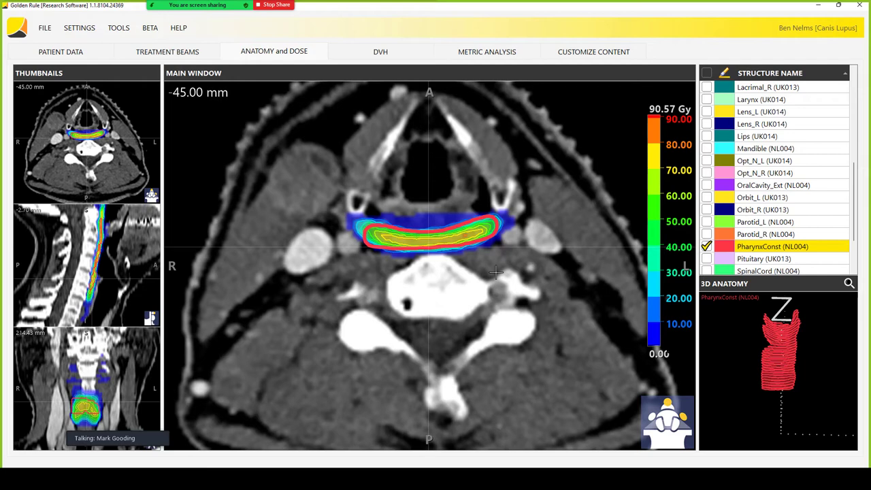
{"action": "scroll", "coordinate": [496, 272], "scroll_direction": "up", "scroll_amount": 1}
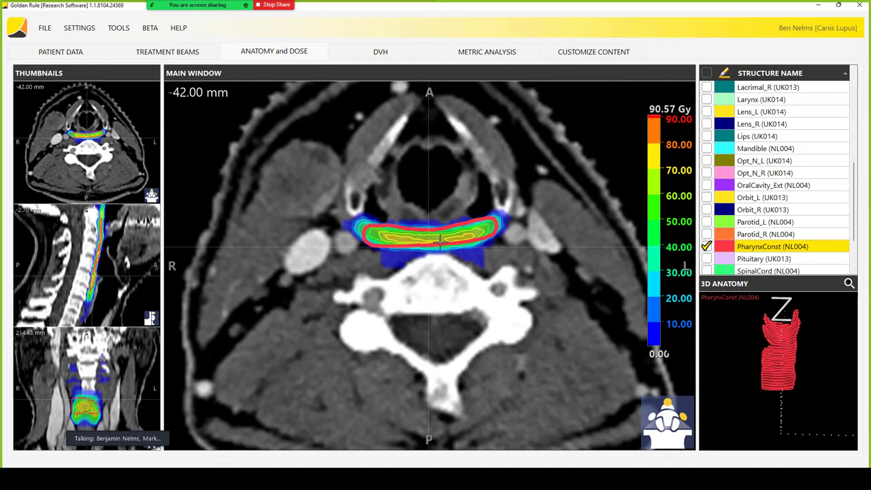
Hide the PharynxConst contour and load the Consensus Glnd_Submand_L (N=69) dose grid with a normalization dose of 100 Gy
{"action": "left_click", "coordinate": [429, 239]}
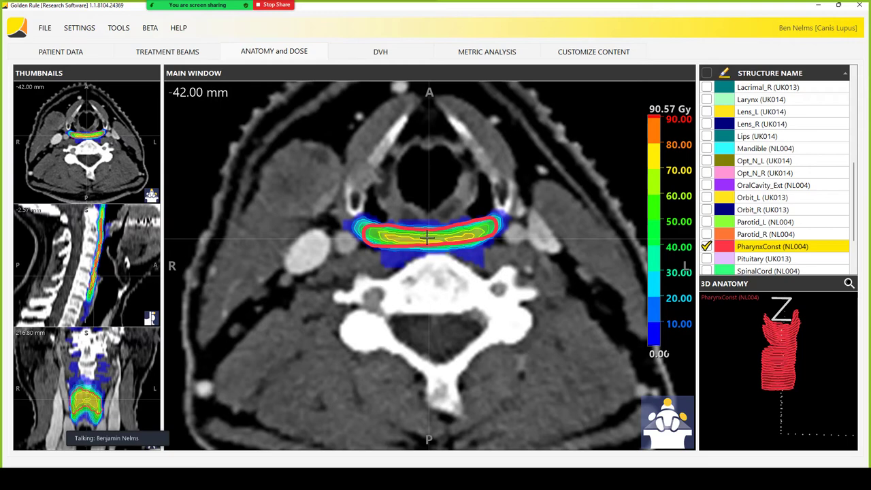
{"action": "left_click", "coordinate": [706, 249]}
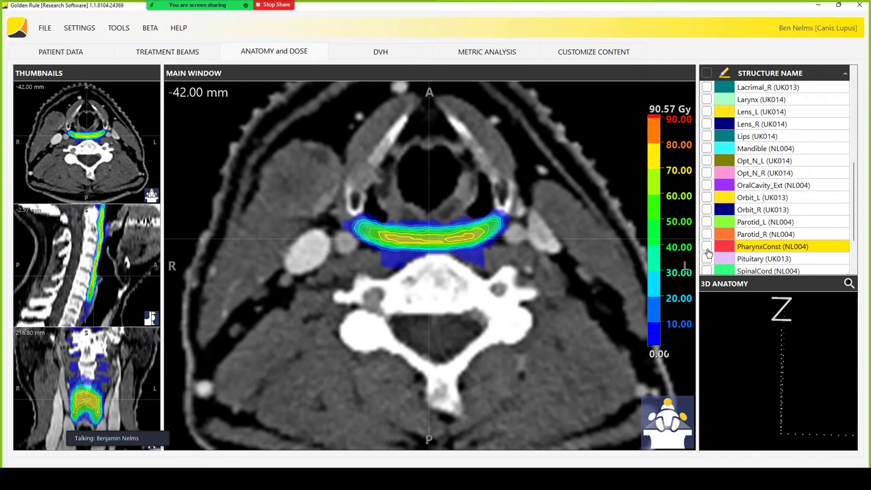
{"action": "left_click", "coordinate": [52, 53]}
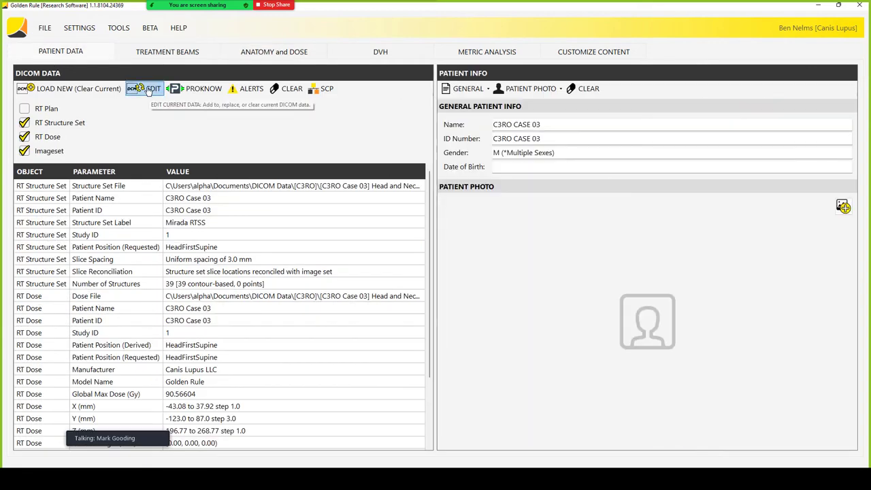
{"action": "left_click", "coordinate": [148, 91]}
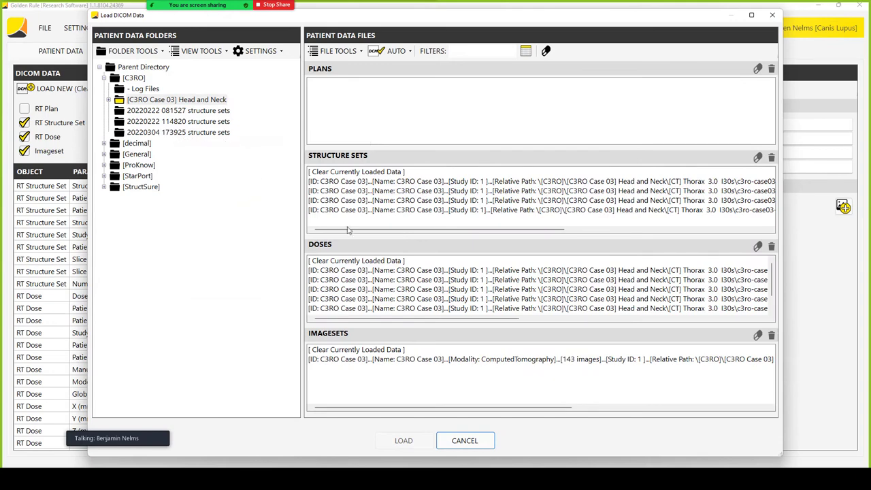
{"action": "left_click_drag", "start_coordinate": [463, 320], "coordinate": [620, 292]}
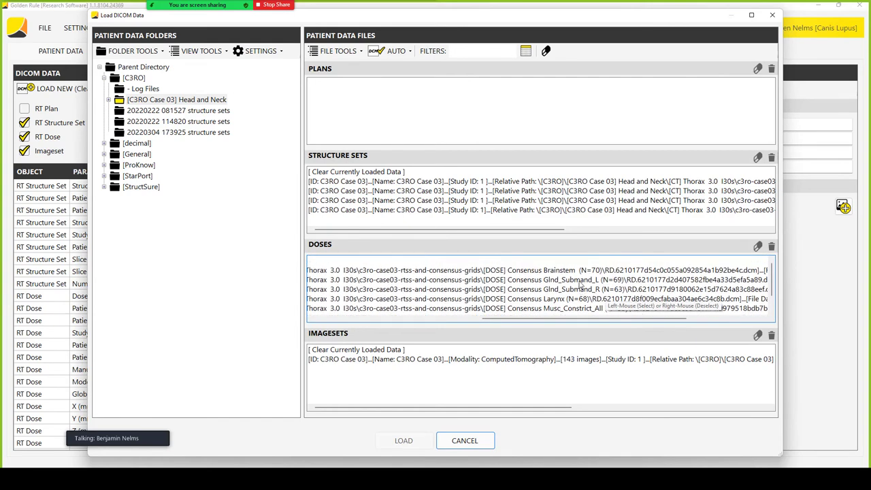
{"action": "left_click", "coordinate": [582, 279]}
{"action": "left_click", "coordinate": [403, 441]}
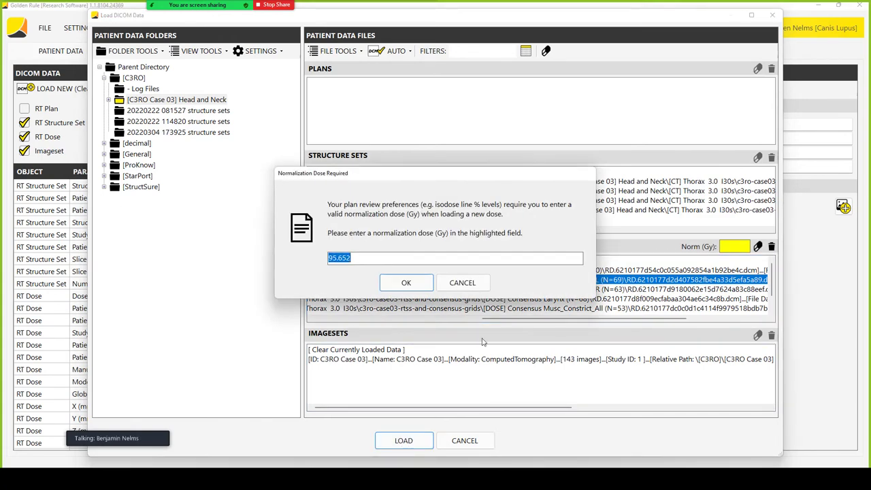
{"action": "type", "text": "100"}
{"action": "left_click", "coordinate": [406, 284]}
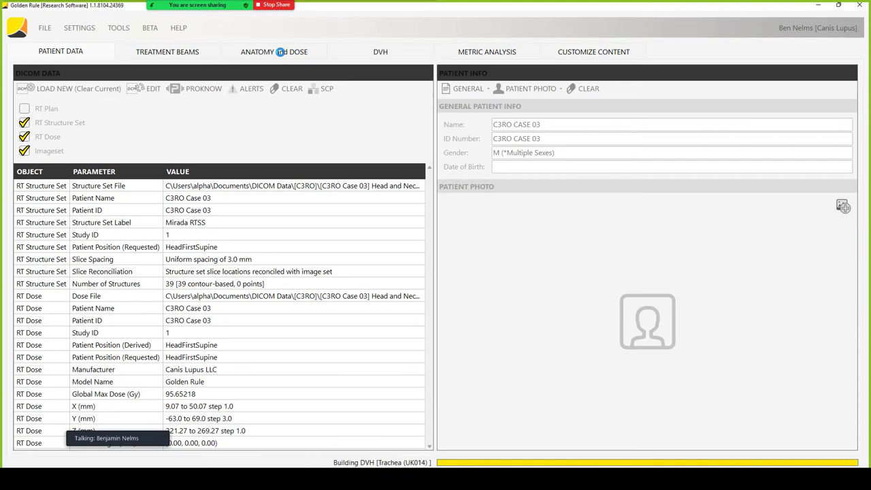
{"action": "left_click", "coordinate": [423, 346]}
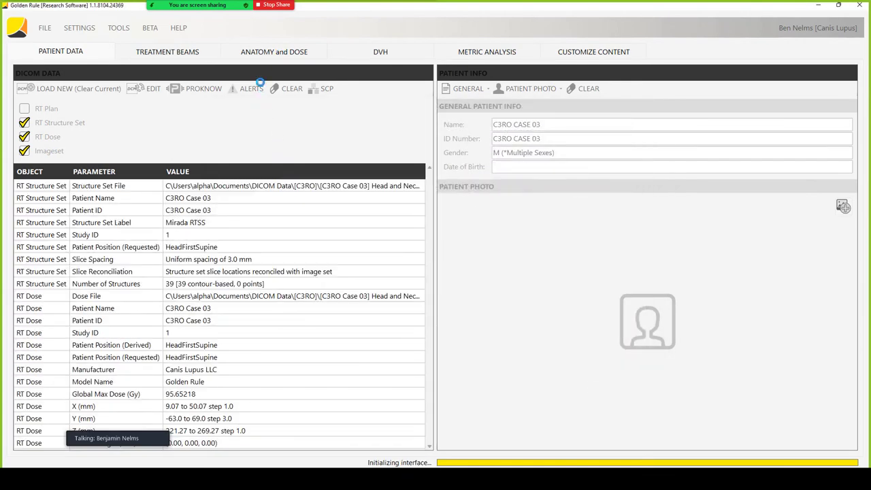
Display the left submandibular gland dose on the -3.96 mm axial plane and centre it in the main anatomy view
{"action": "left_click", "coordinate": [262, 54]}
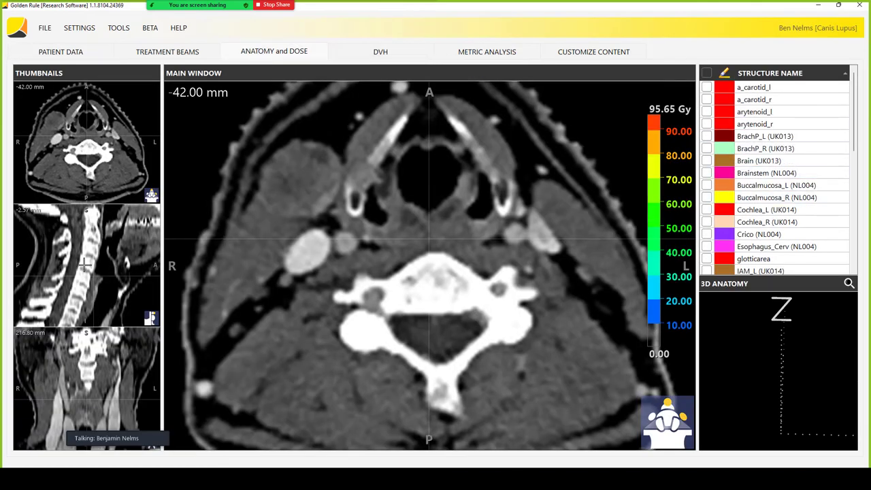
{"action": "left_click", "coordinate": [88, 240]}
{"action": "left_click", "coordinate": [88, 240]}
{"action": "right_click", "coordinate": [376, 165]}
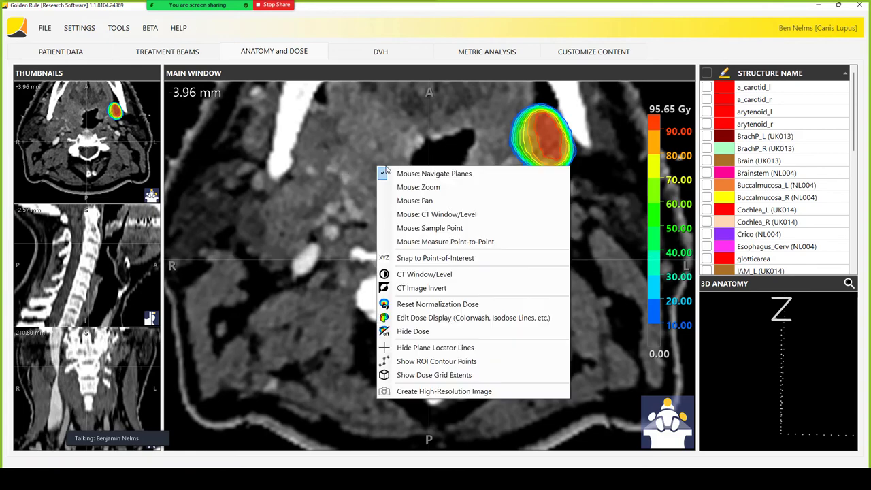
{"action": "left_click", "coordinate": [436, 198]}
{"action": "left_click_drag", "start_coordinate": [408, 270], "coordinate": [411, 236]}
{"action": "right_click", "coordinate": [411, 236]}
{"action": "left_click", "coordinate": [476, 256]}
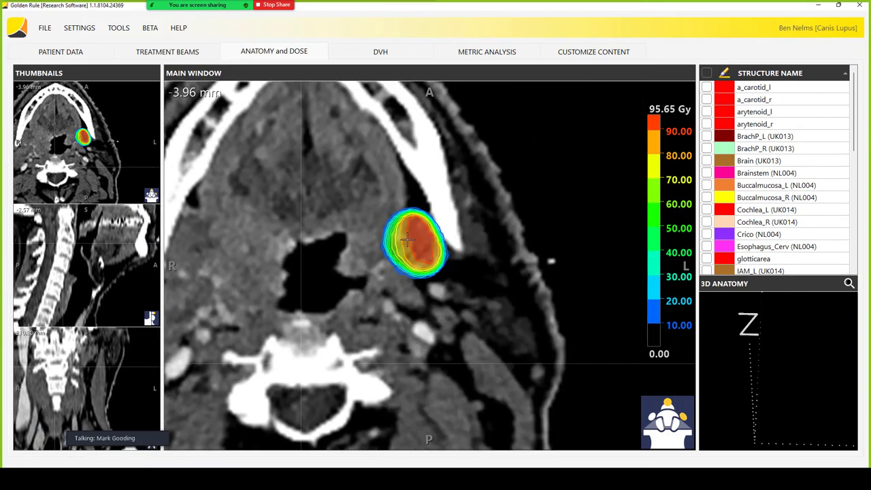
Position the plane crosshair inside the left submandibular gland dose and magnify it on the axial plane
{"action": "right_click", "coordinate": [415, 235]}
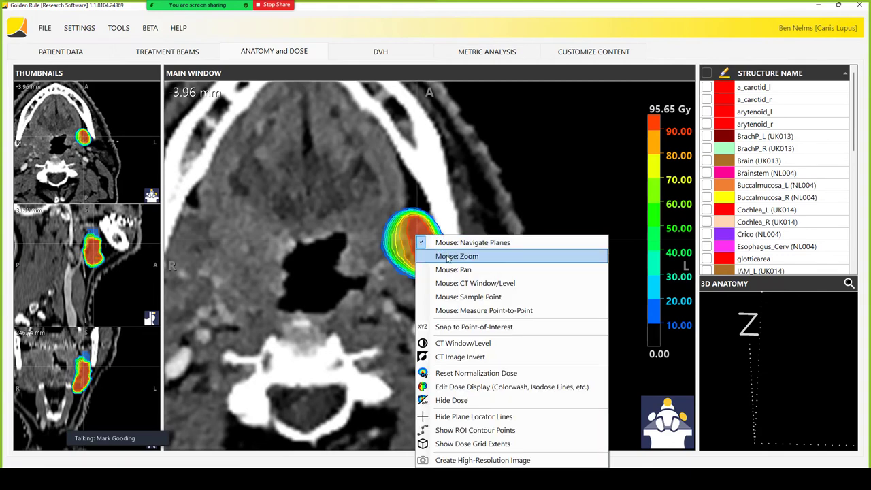
{"action": "left_click", "coordinate": [447, 256]}
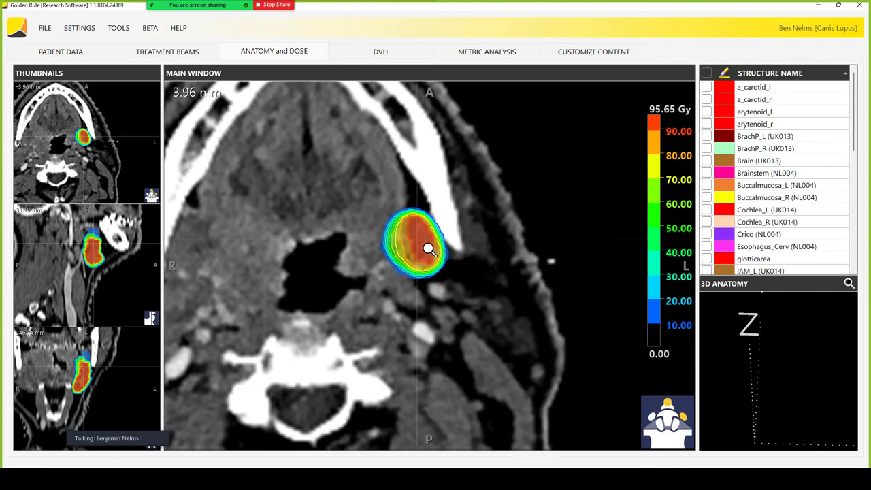
{"action": "left_click_drag", "start_coordinate": [427, 247], "coordinate": [430, 270]}
{"action": "right_click", "coordinate": [376, 226]}
{"action": "left_click", "coordinate": [411, 260]}
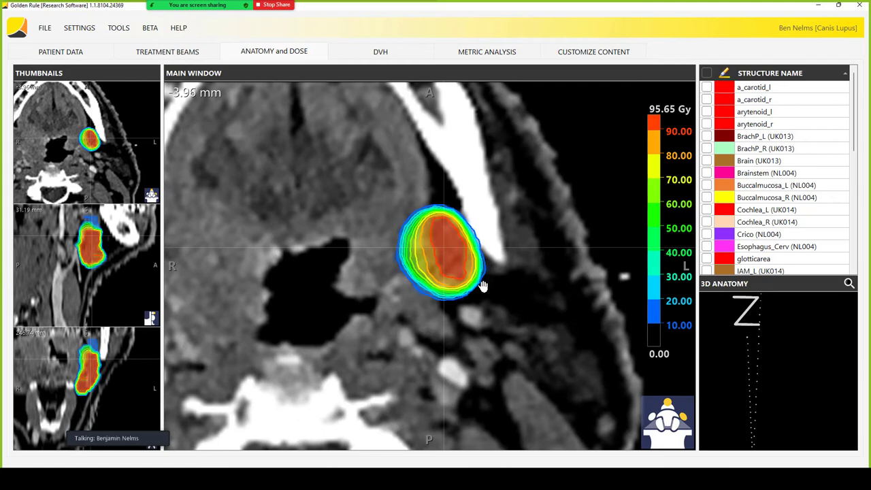
Inspect the left submandibular gland dose enlarged on the 31.19 mm sagittal plane, then restore the axial plane as the main view
{"action": "right_click", "coordinate": [63, 244]}
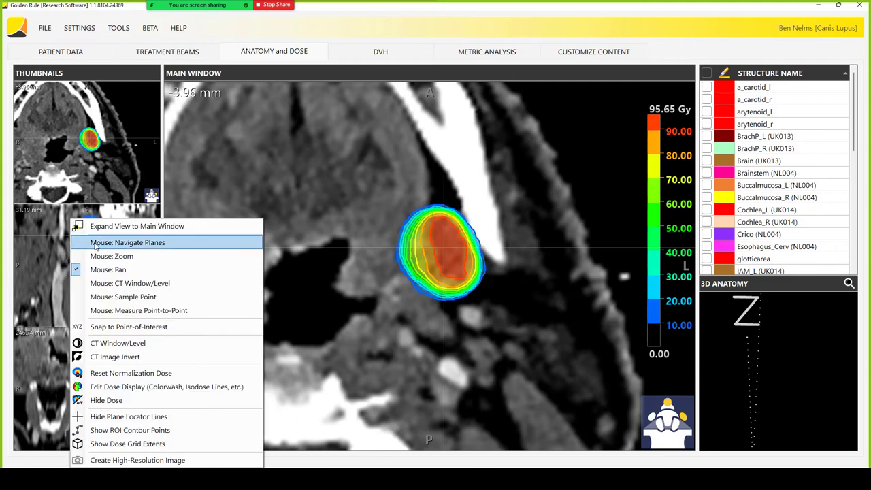
{"action": "left_click", "coordinate": [95, 225]}
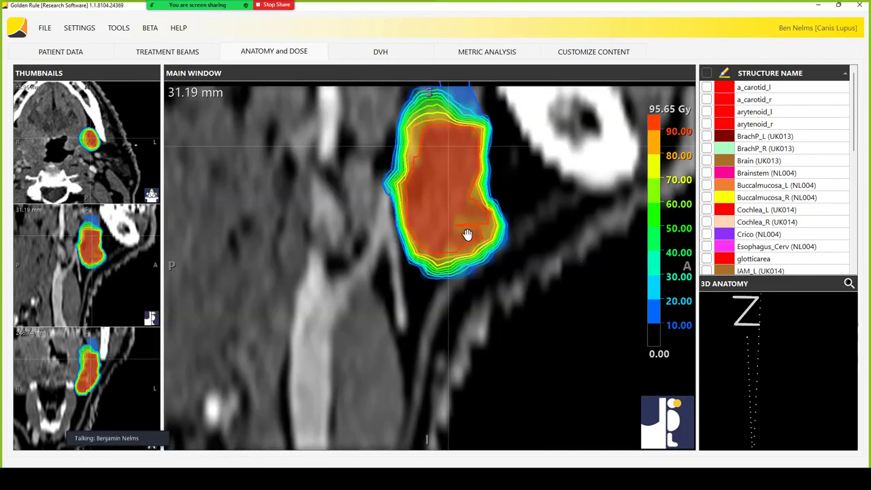
{"action": "double_click", "coordinate": [435, 206]}
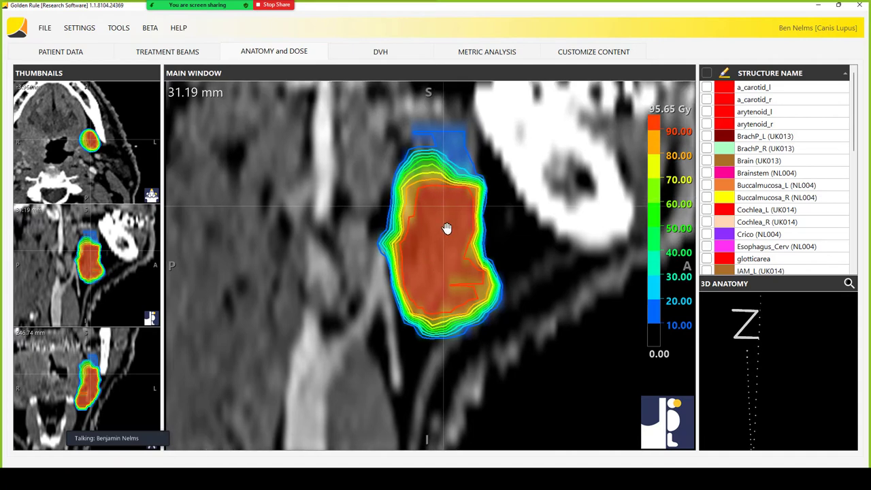
{"action": "right_click", "coordinate": [94, 139]}
{"action": "left_click", "coordinate": [117, 144]}
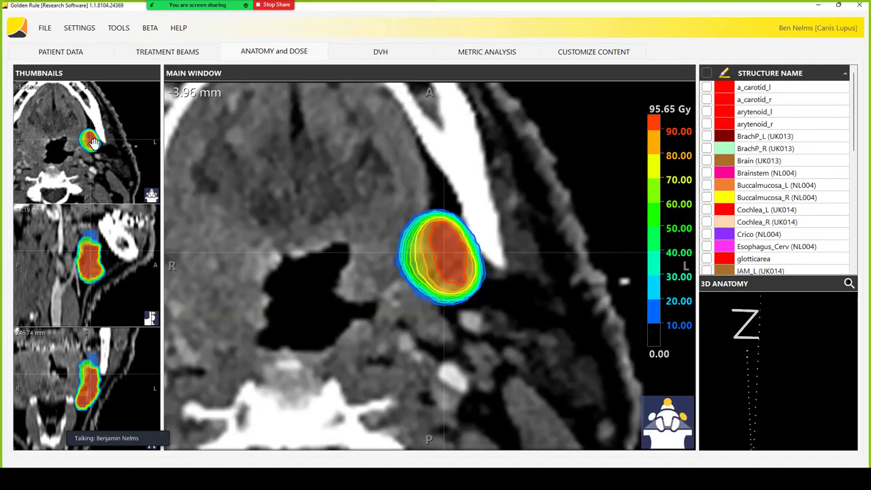
{"action": "double_click", "coordinate": [93, 141]}
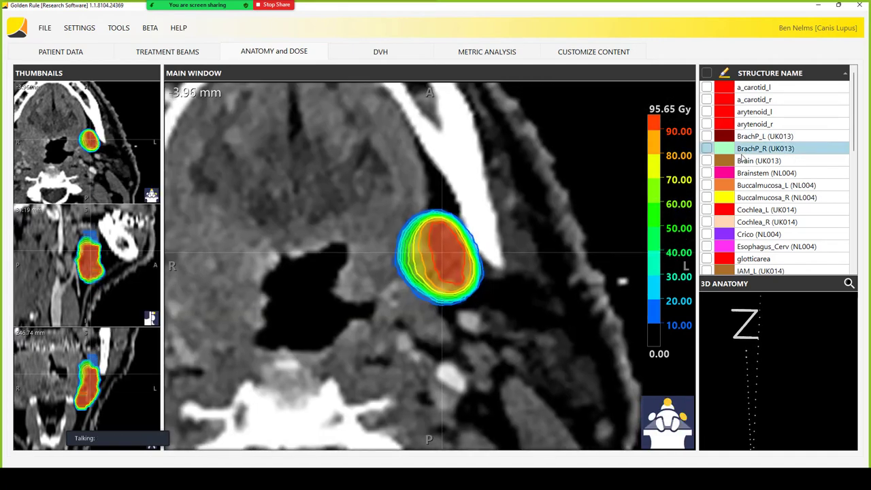
Show the Submandibular_L (NL004) contour over the consensus dose
{"action": "scroll", "coordinate": [809, 197], "scroll_direction": "down", "scroll_amount": 5}
{"action": "scroll", "coordinate": [811, 199], "scroll_direction": "down", "scroll_amount": 3}
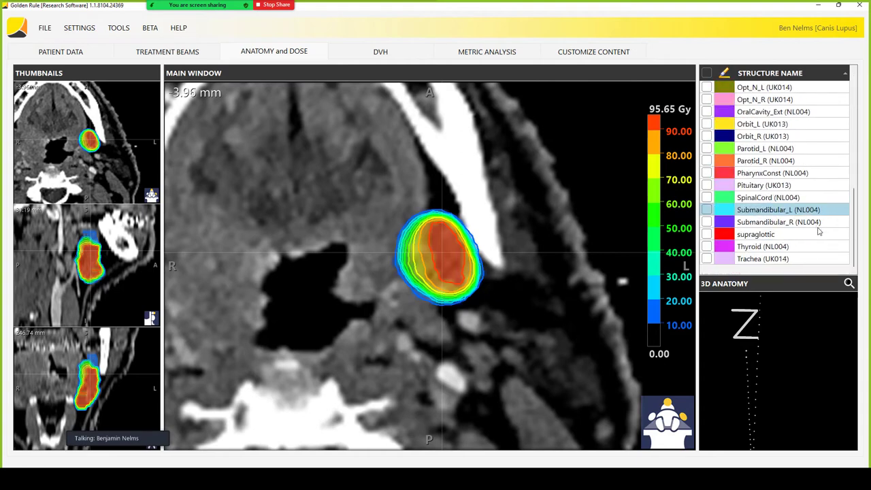
{"action": "left_click", "coordinate": [707, 211]}
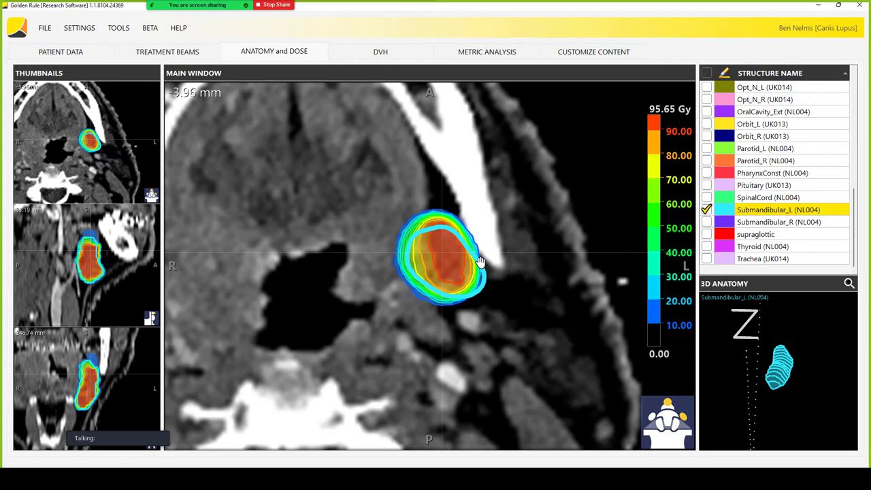
Compare the Submandibular_L contour with the consensus dose on axial planes from 9.00 mm down to about -30.00 mm
{"action": "scroll", "coordinate": [453, 268], "scroll_direction": "down", "scroll_amount": 4}
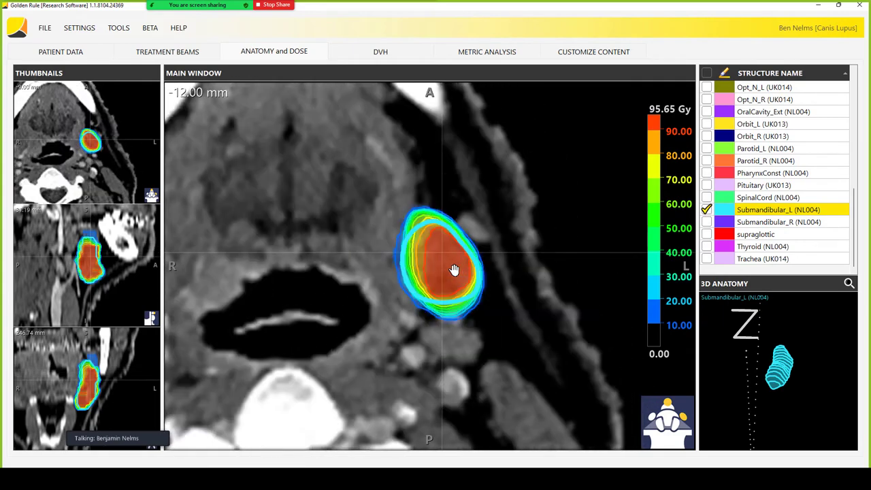
{"action": "scroll", "coordinate": [453, 269], "scroll_direction": "down", "scroll_amount": 6}
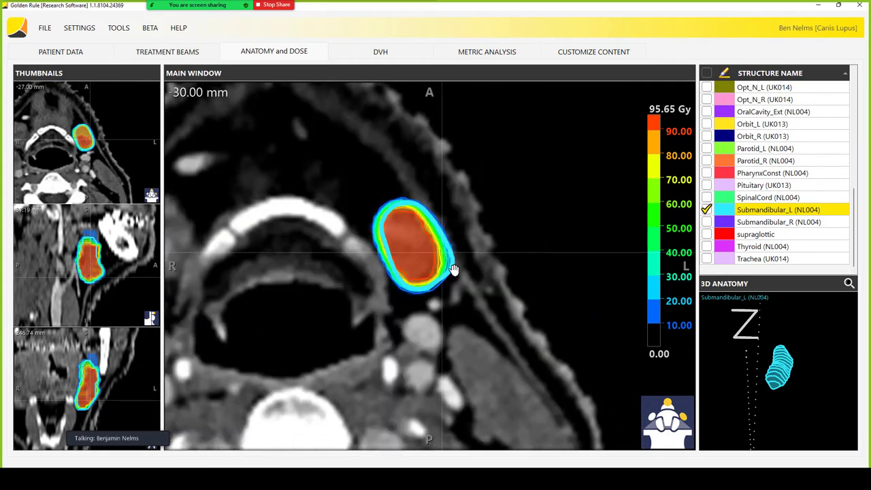
{"action": "scroll", "coordinate": [453, 269], "scroll_direction": "down", "scroll_amount": 2}
{"action": "scroll", "coordinate": [453, 269], "scroll_direction": "up", "scroll_amount": 4}
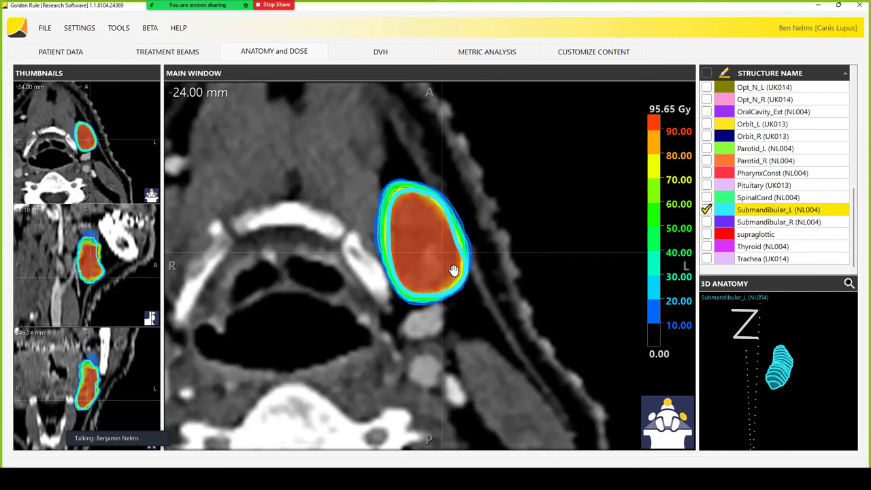
{"action": "scroll", "coordinate": [453, 270], "scroll_direction": "up", "scroll_amount": 4}
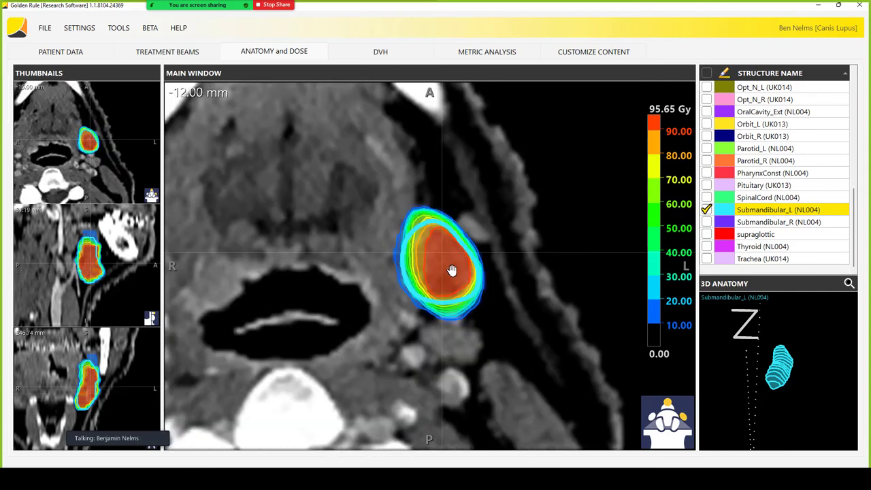
{"action": "scroll", "coordinate": [452, 270], "scroll_direction": "up", "scroll_amount": 7}
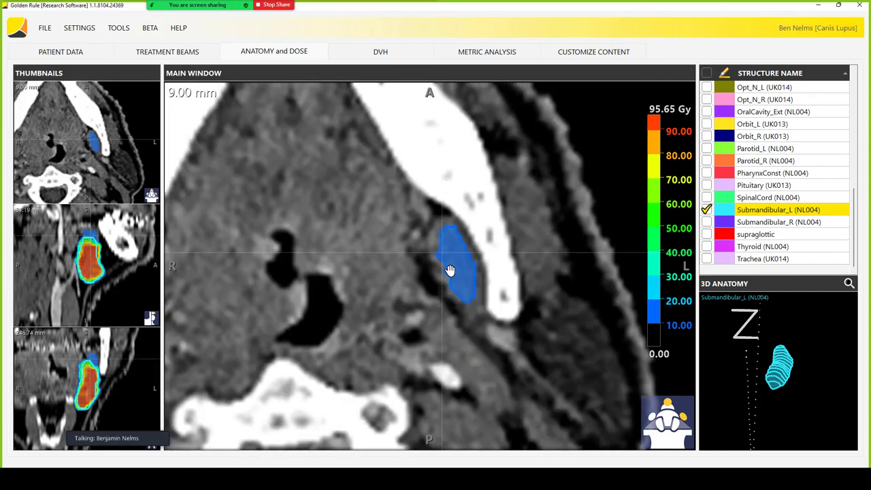
{"action": "scroll", "coordinate": [449, 270], "scroll_direction": "down", "scroll_amount": 6}
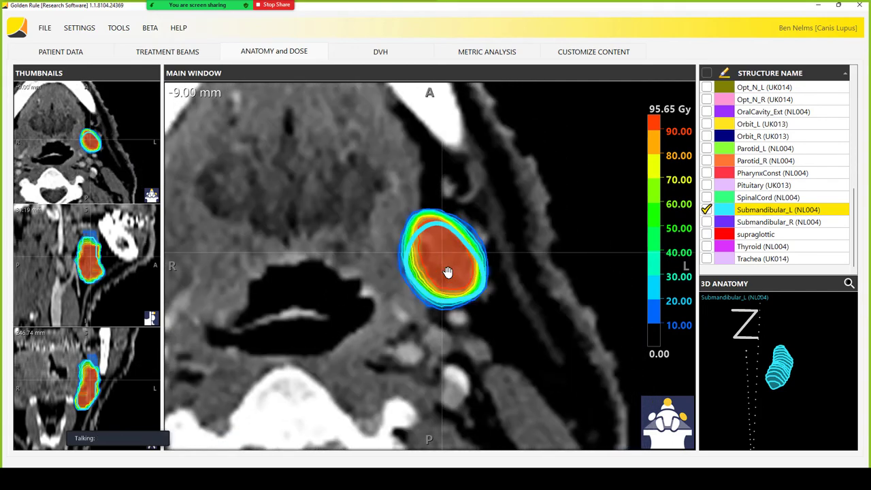
Calculate the isodose levels of max conformation and Dice for Submandibular_L (NL004), review the max Dice dose, and close the results
{"action": "right_click", "coordinate": [768, 209]}
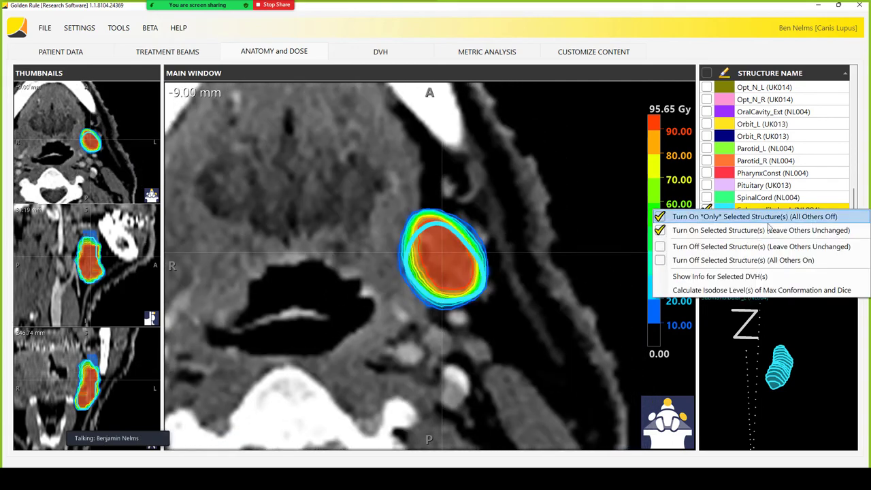
{"action": "left_click", "coordinate": [763, 289]}
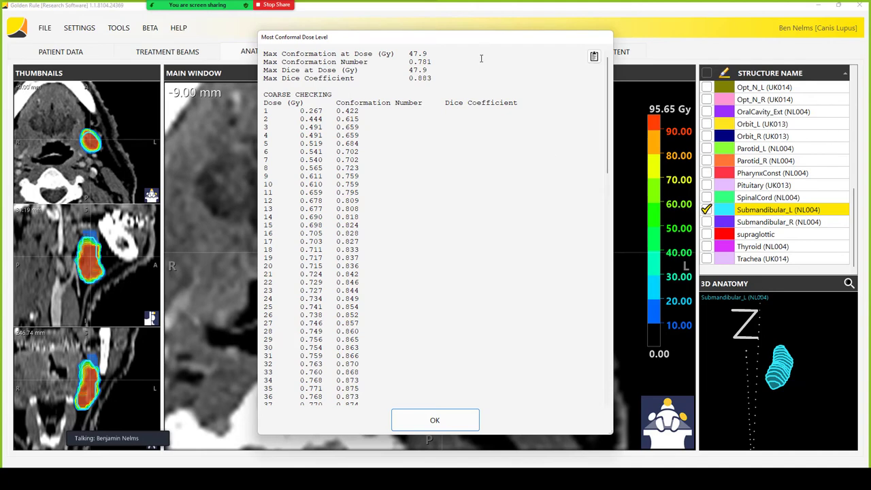
{"action": "left_click_drag", "start_coordinate": [468, 38], "coordinate": [705, 45]}
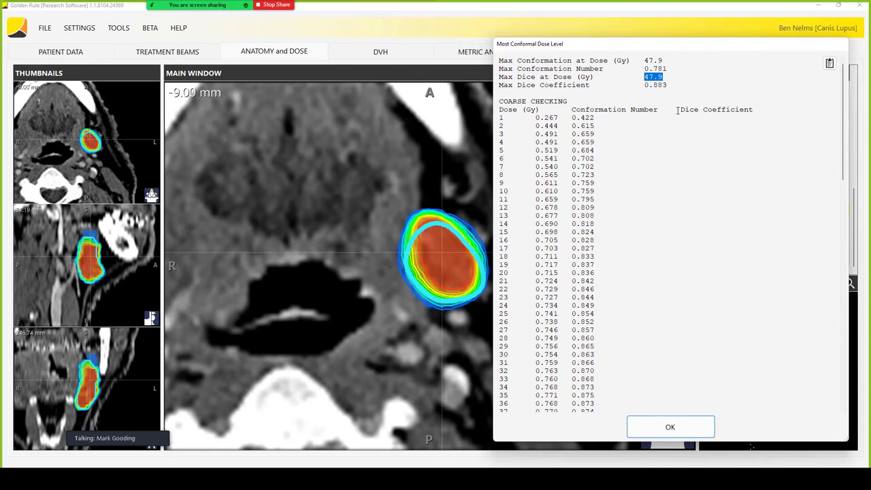
{"action": "left_click", "coordinate": [641, 428]}
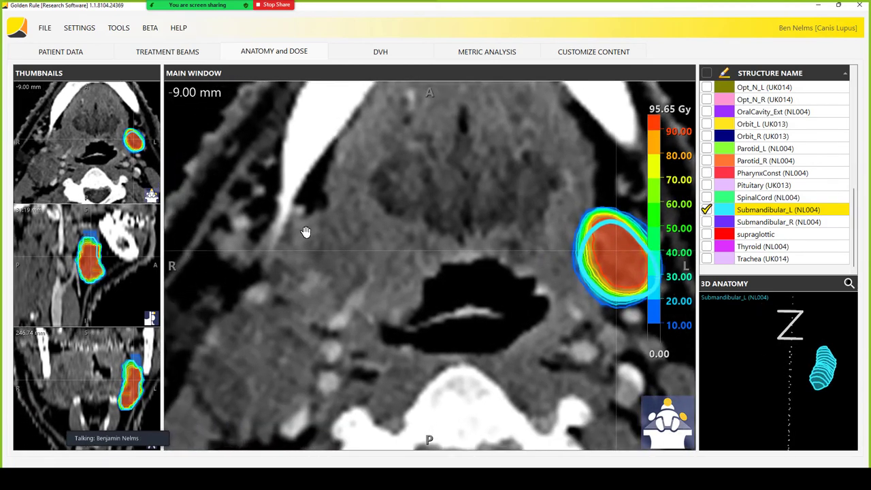
Display the Submandibular_R (NL004) contour instead of Submandibular_L and load the Consensus Glnd_Submand_R (N=63) dose grid
{"action": "left_click", "coordinate": [708, 223]}
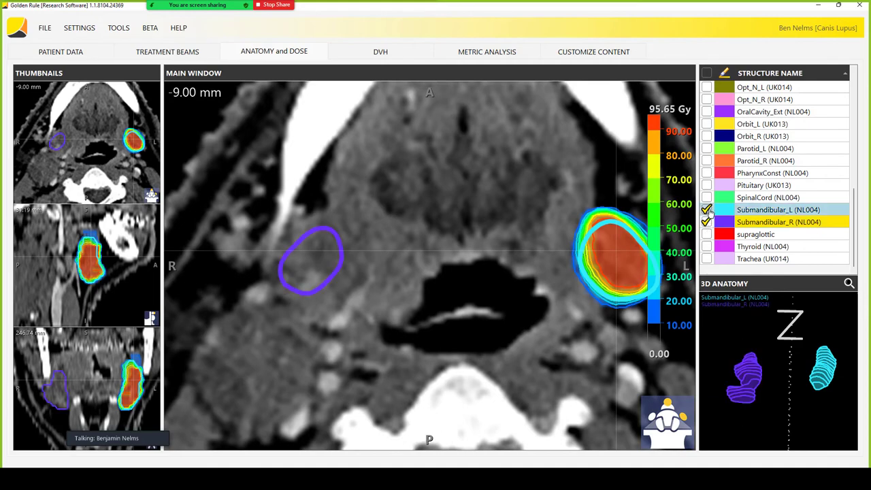
{"action": "left_click", "coordinate": [707, 210]}
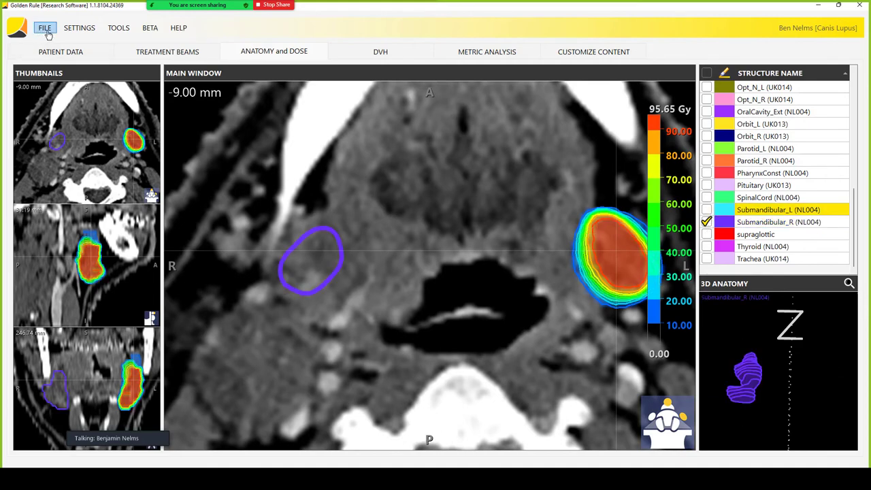
{"action": "left_click", "coordinate": [49, 52]}
{"action": "left_click", "coordinate": [140, 88]}
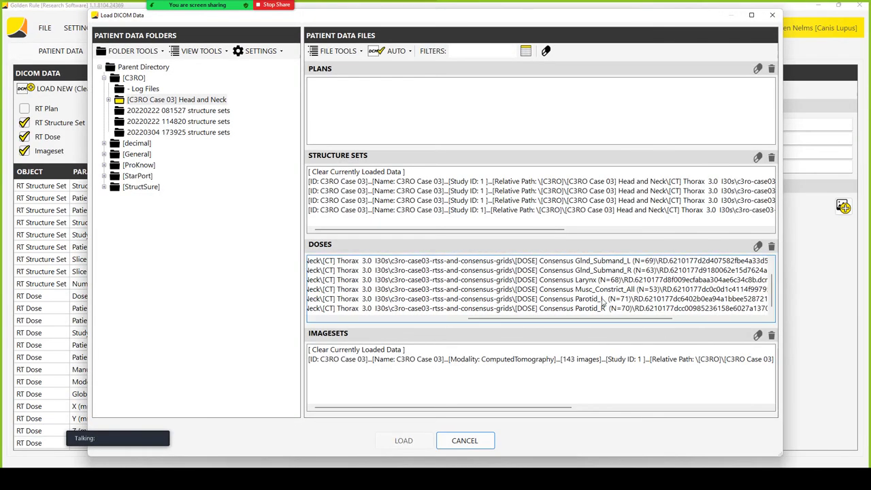
{"action": "left_click", "coordinate": [612, 285]}
{"action": "left_click", "coordinate": [403, 441]}
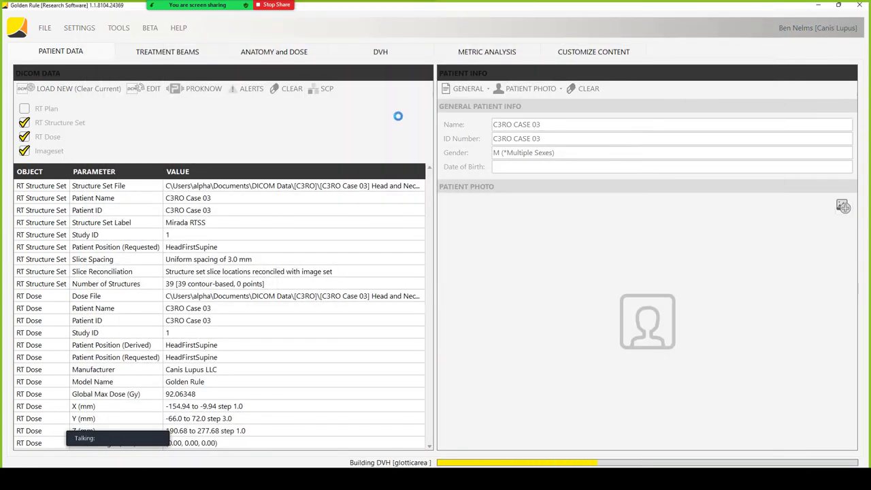
Show the anatomy and dose view and compare the Submandibular_R contour with the consensus dose on axial planes from -9.00 mm to -39.00 mm
{"action": "left_click", "coordinate": [434, 345]}
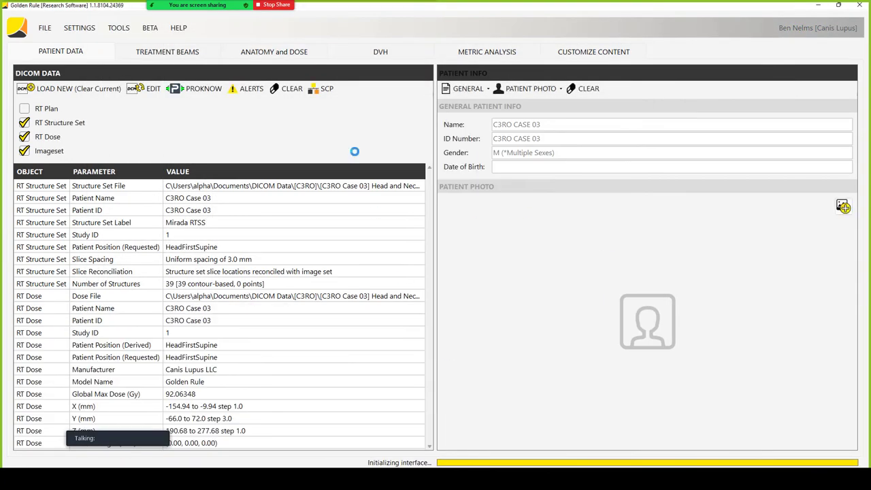
{"action": "left_click", "coordinate": [280, 56]}
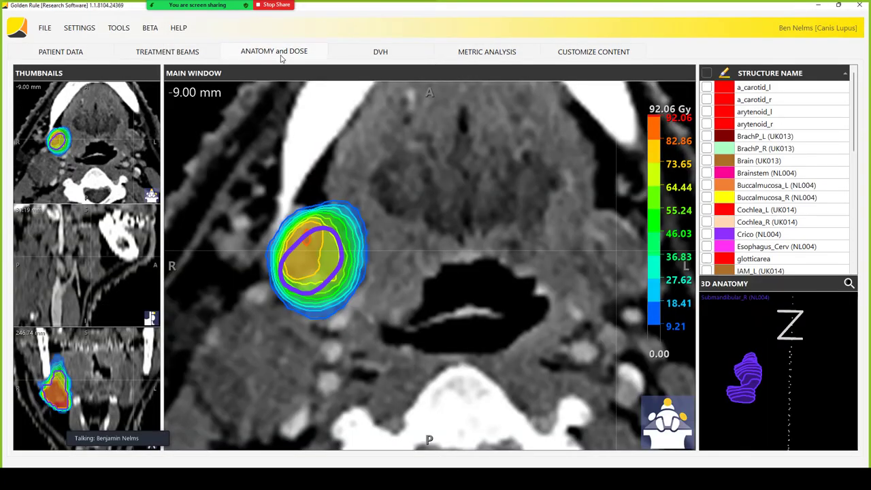
{"action": "scroll", "coordinate": [377, 296], "scroll_direction": "down", "scroll_amount": 4}
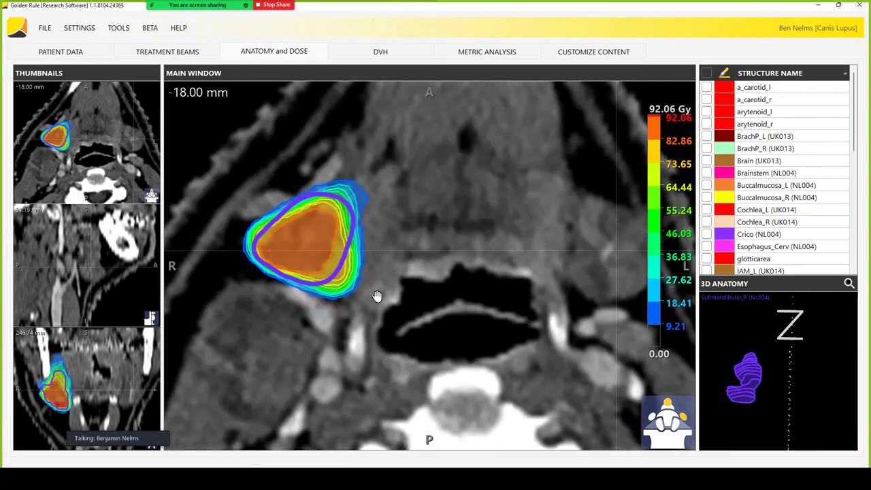
{"action": "scroll", "coordinate": [377, 297], "scroll_direction": "down", "scroll_amount": 2}
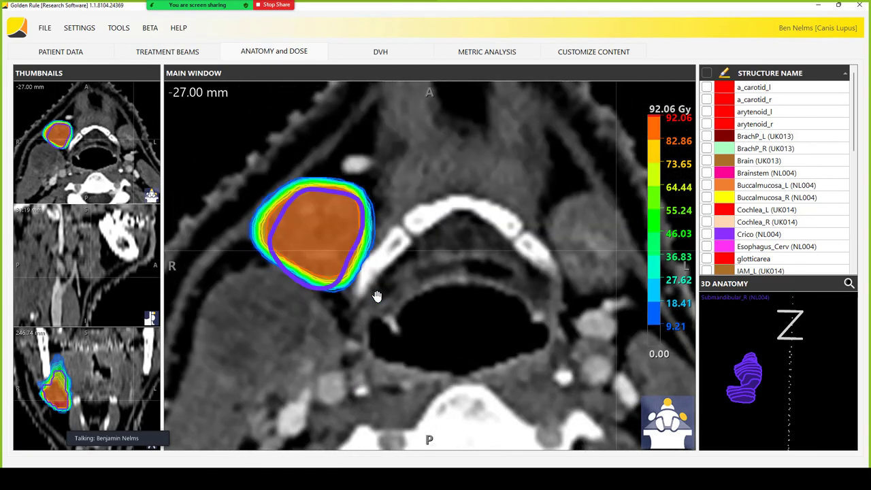
{"action": "scroll", "coordinate": [377, 297], "scroll_direction": "up", "scroll_amount": 3}
{"action": "scroll", "coordinate": [377, 297], "scroll_direction": "down", "scroll_amount": 1}
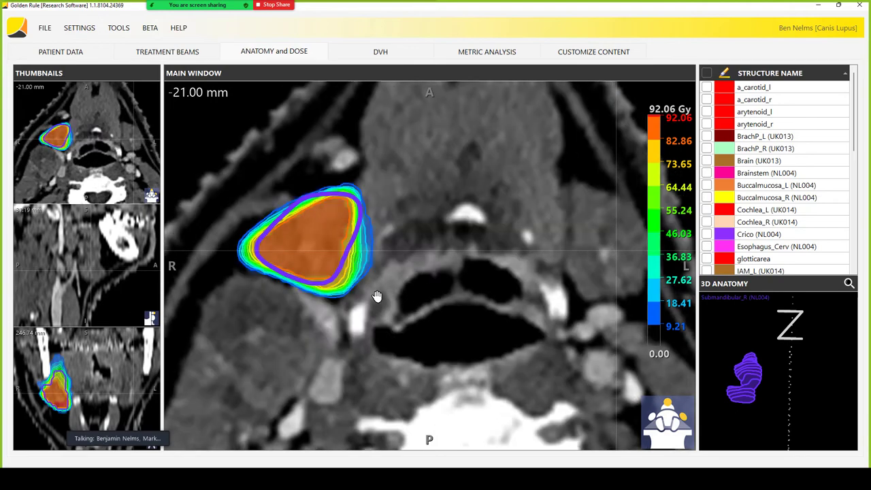
{"action": "scroll", "coordinate": [377, 297], "scroll_direction": "down", "scroll_amount": 6}
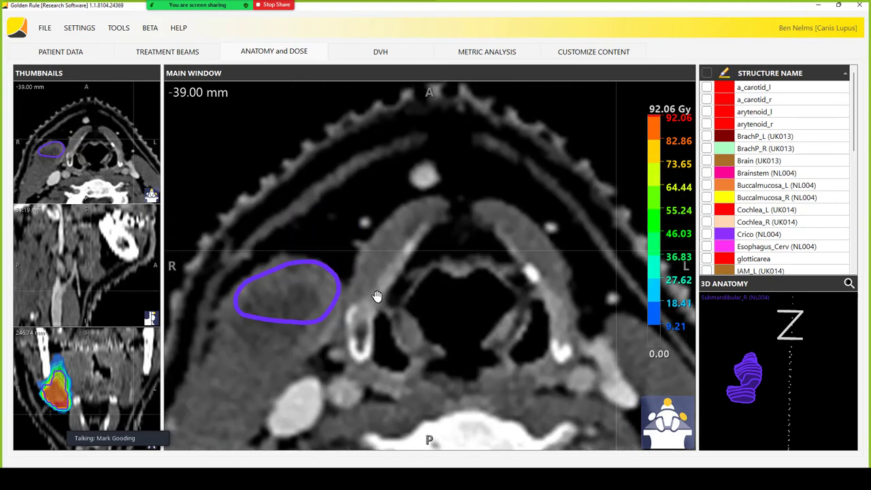
{"action": "scroll", "coordinate": [376, 296], "scroll_direction": "up", "scroll_amount": 2}
{"action": "scroll", "coordinate": [377, 297], "scroll_direction": "down", "scroll_amount": 1}
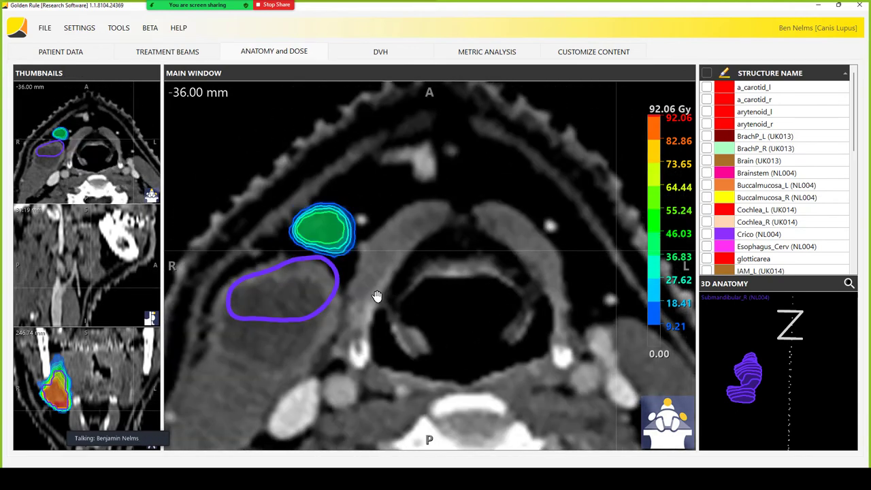
{"action": "scroll", "coordinate": [376, 297], "scroll_direction": "up", "scroll_amount": 1}
{"action": "right_click", "coordinate": [68, 359]}
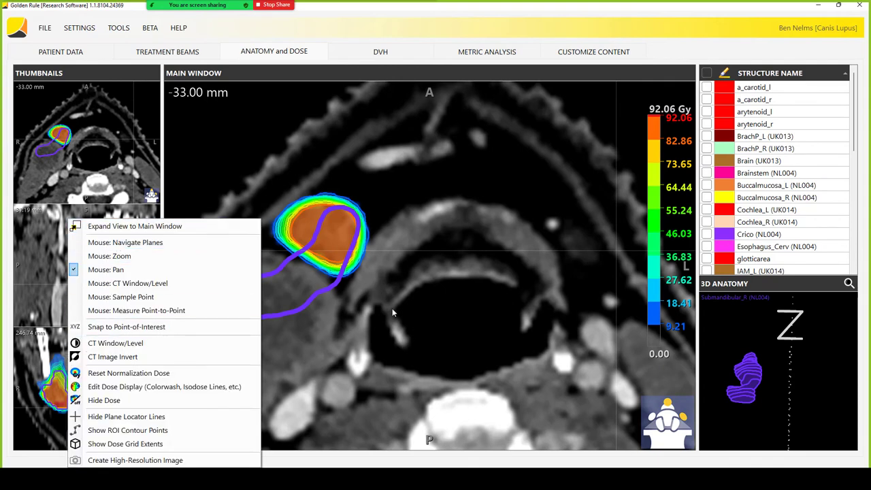
{"action": "scroll", "coordinate": [393, 310], "scroll_direction": "up", "scroll_amount": 1}
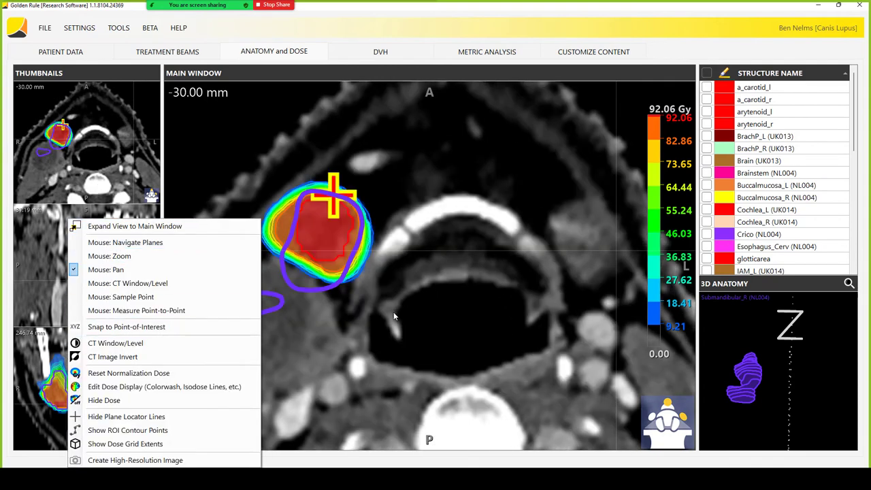
{"action": "left_click", "coordinate": [356, 367]}
Recheck the Submandibular_R contour against the consensus dose on axial planes between about -42.00 mm and -3.00 mm
{"action": "scroll", "coordinate": [423, 340], "scroll_direction": "up", "scroll_amount": 3}
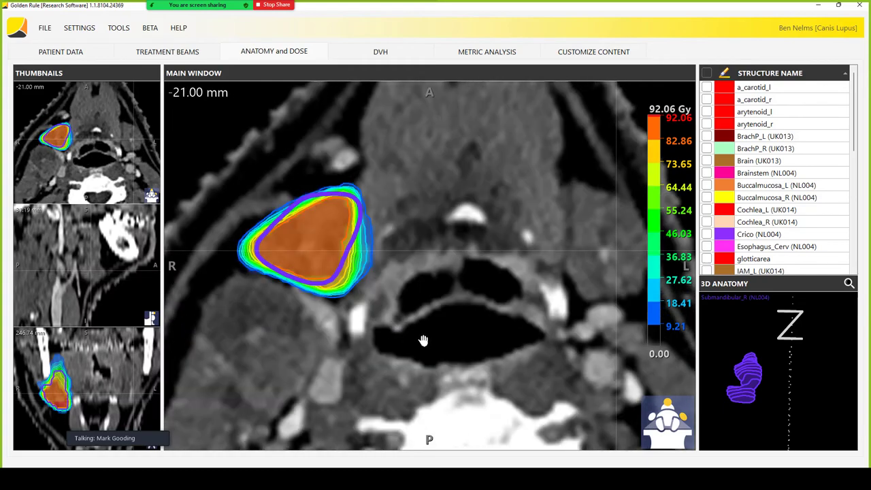
{"action": "scroll", "coordinate": [424, 340], "scroll_direction": "down", "scroll_amount": 7}
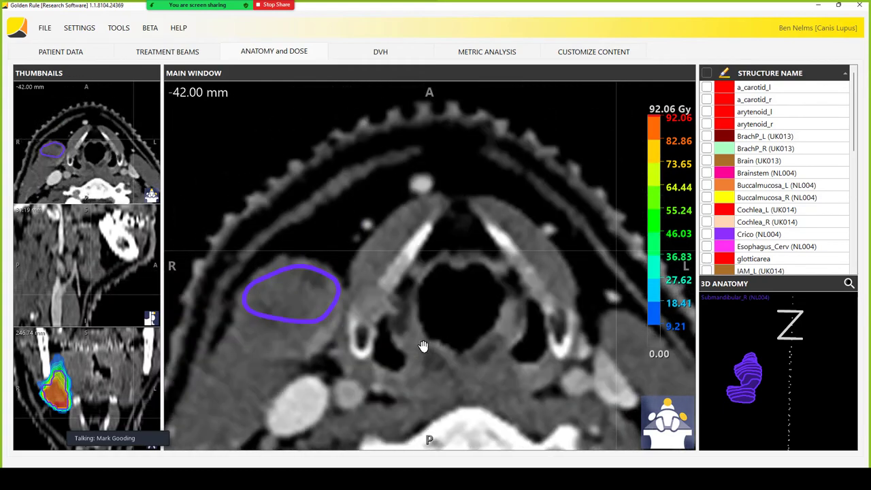
{"action": "scroll", "coordinate": [423, 346], "scroll_direction": "down", "scroll_amount": 2}
{"action": "scroll", "coordinate": [422, 346], "scroll_direction": "up", "scroll_amount": 3}
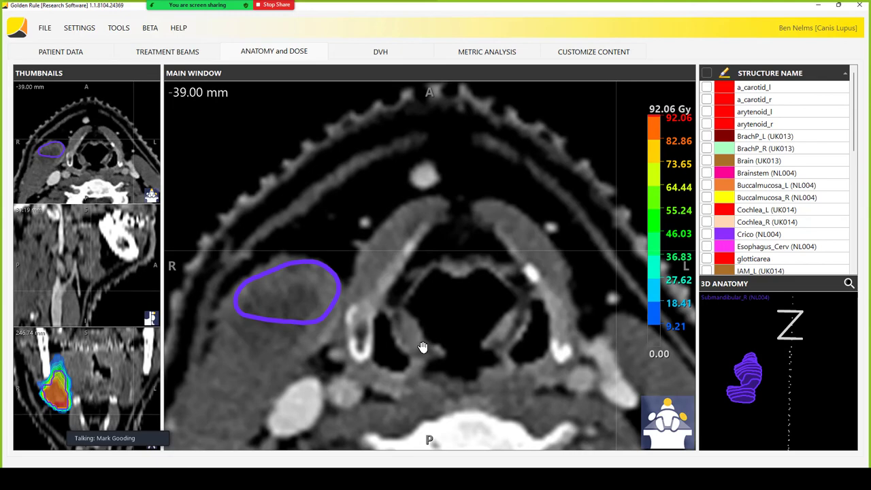
{"action": "scroll", "coordinate": [423, 347], "scroll_direction": "up", "scroll_amount": 3}
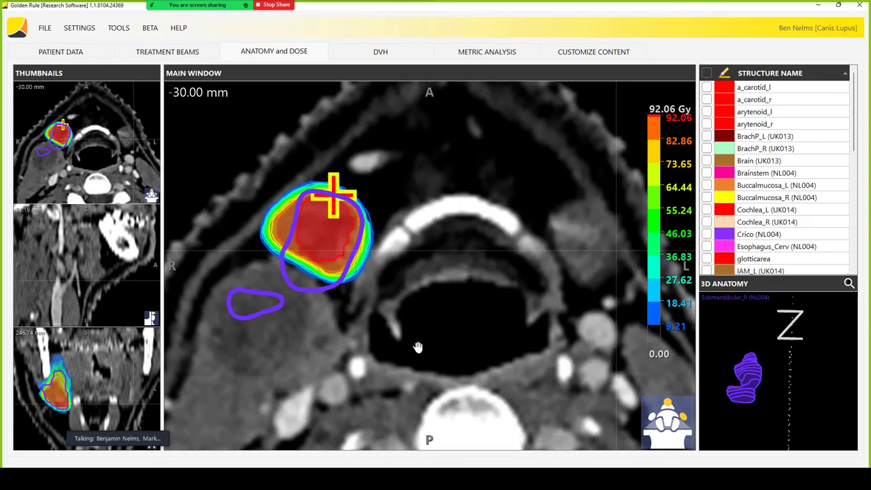
{"action": "scroll", "coordinate": [418, 346], "scroll_direction": "up", "scroll_amount": 2}
{"action": "scroll", "coordinate": [418, 347], "scroll_direction": "up", "scroll_amount": 5}
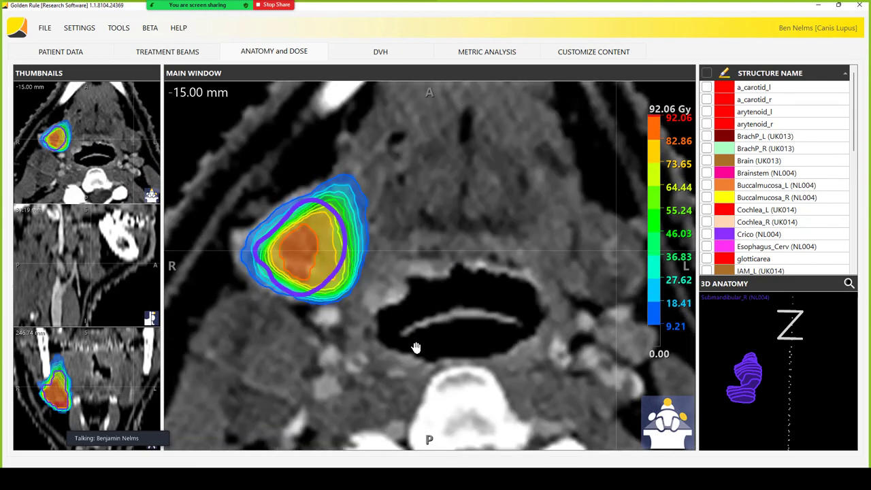
{"action": "scroll", "coordinate": [415, 347], "scroll_direction": "up", "scroll_amount": 3}
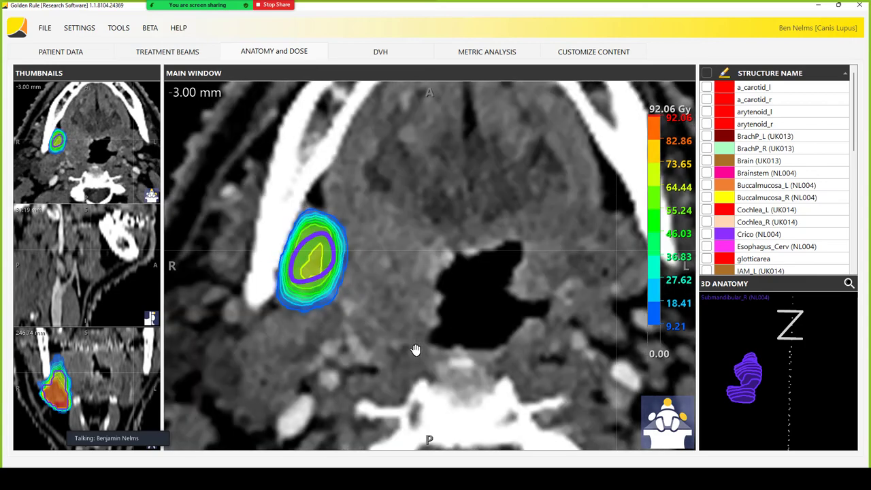
{"action": "scroll", "coordinate": [416, 349], "scroll_direction": "down", "scroll_amount": 3}
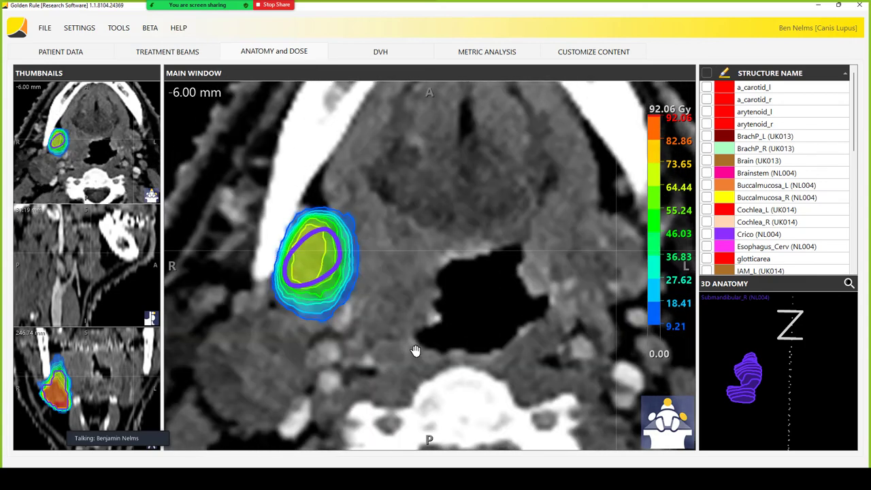
{"action": "scroll", "coordinate": [415, 350], "scroll_direction": "down", "scroll_amount": 5}
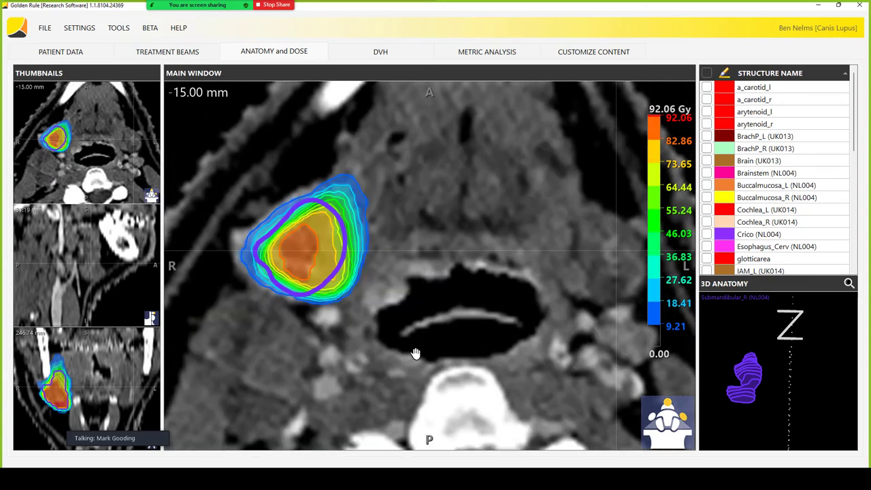
{"action": "scroll", "coordinate": [414, 353], "scroll_direction": "down", "scroll_amount": 1}
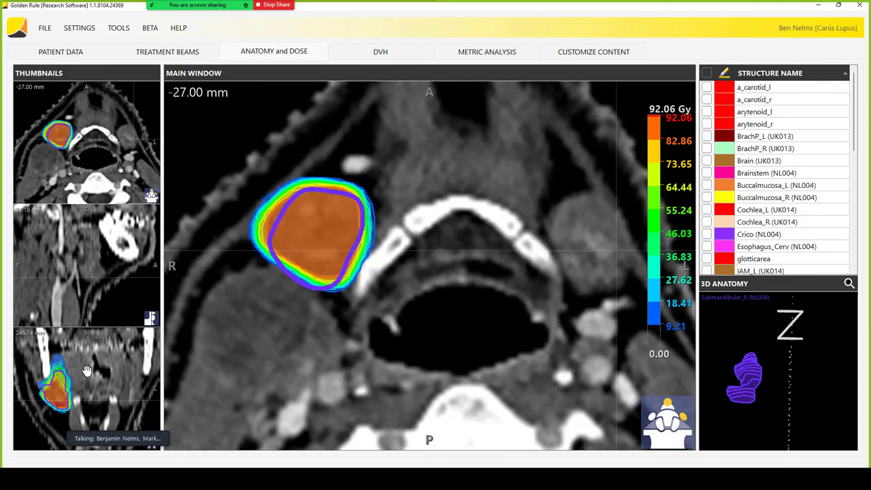
Expand the coronal view to the main window and examine Submandibular_R against the dose from 246.74 mm down to about 238.00 mm
{"action": "right_click", "coordinate": [87, 370]}
{"action": "left_click", "coordinate": [102, 226]}
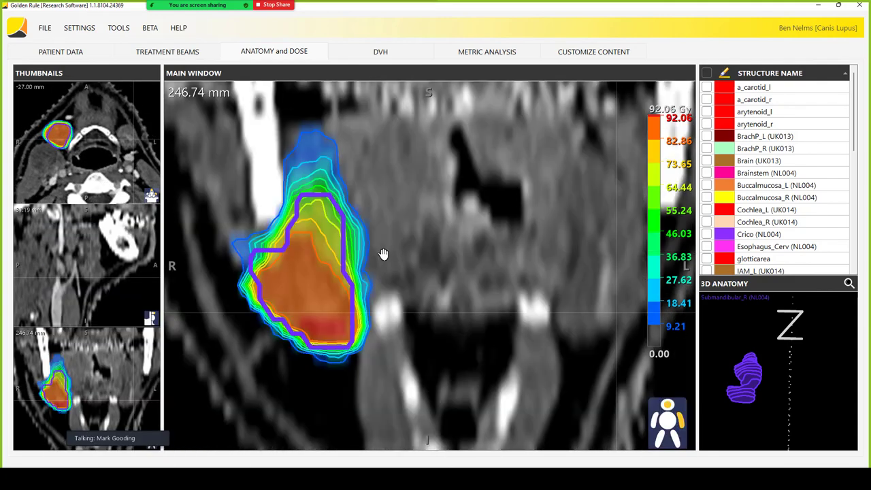
{"action": "scroll", "coordinate": [381, 261], "scroll_direction": "down", "scroll_amount": 4}
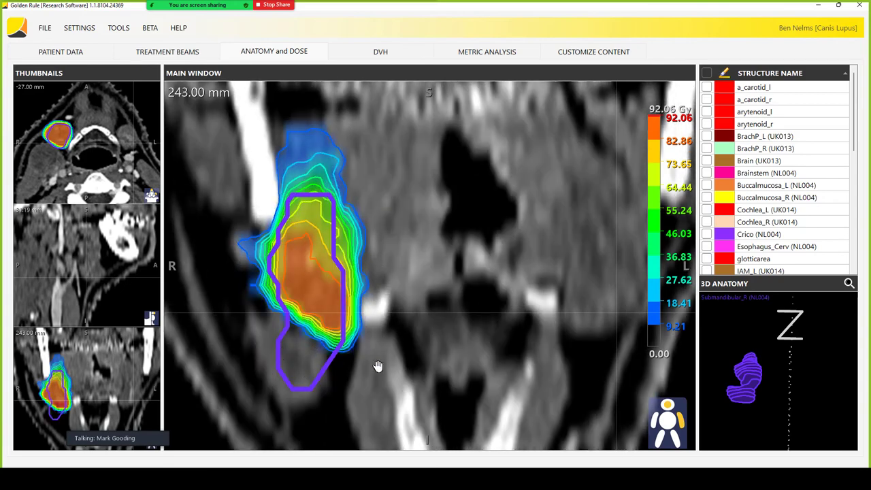
{"action": "scroll", "coordinate": [376, 363], "scroll_direction": "down", "scroll_amount": 5}
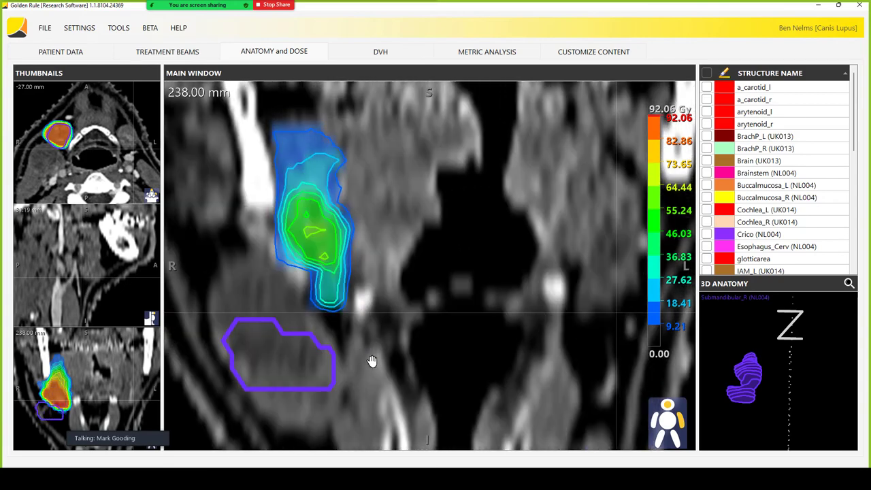
{"action": "scroll", "coordinate": [371, 361], "scroll_direction": "down", "scroll_amount": 2}
Compare the Submandibular_R contour with the consensus dose on coronal planes between about 240.00 mm and 257.00 mm
{"action": "scroll", "coordinate": [371, 362], "scroll_direction": "up", "scroll_amount": 10}
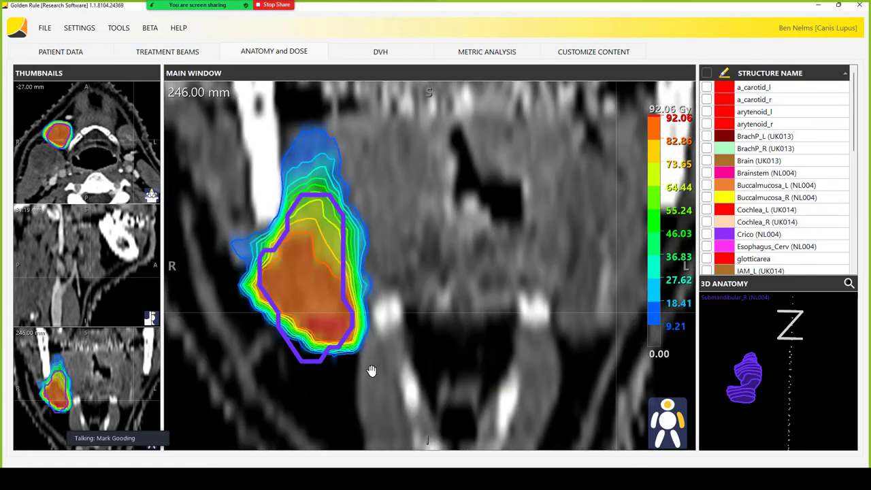
{"action": "scroll", "coordinate": [370, 370], "scroll_direction": "up", "scroll_amount": 9}
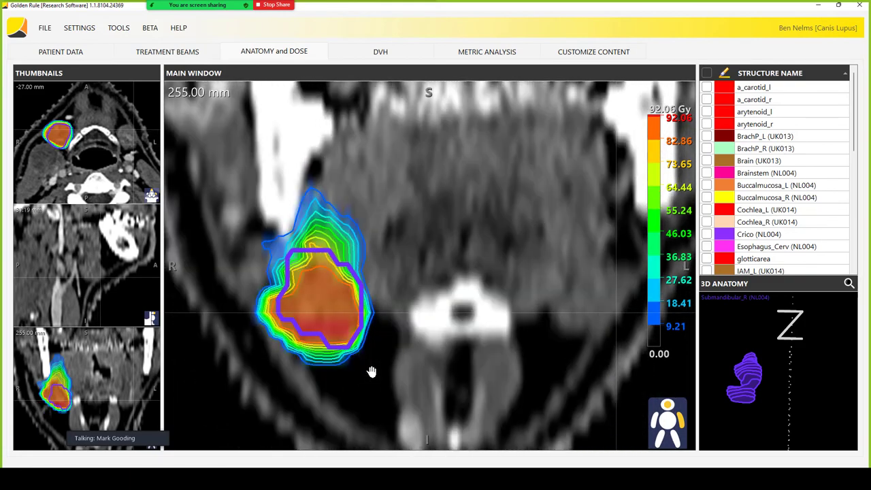
{"action": "scroll", "coordinate": [371, 371], "scroll_direction": "up", "scroll_amount": 10}
{"action": "scroll", "coordinate": [371, 370], "scroll_direction": "down", "scroll_amount": 8}
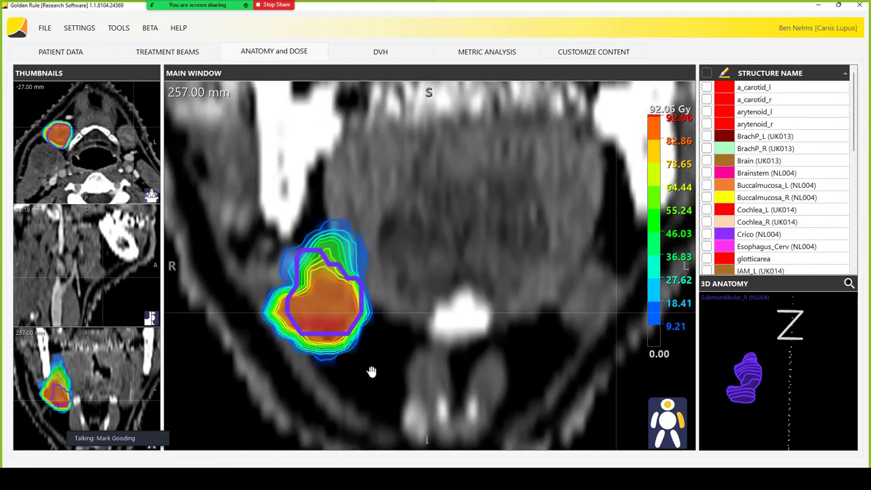
{"action": "scroll", "coordinate": [371, 370], "scroll_direction": "down", "scroll_amount": 8}
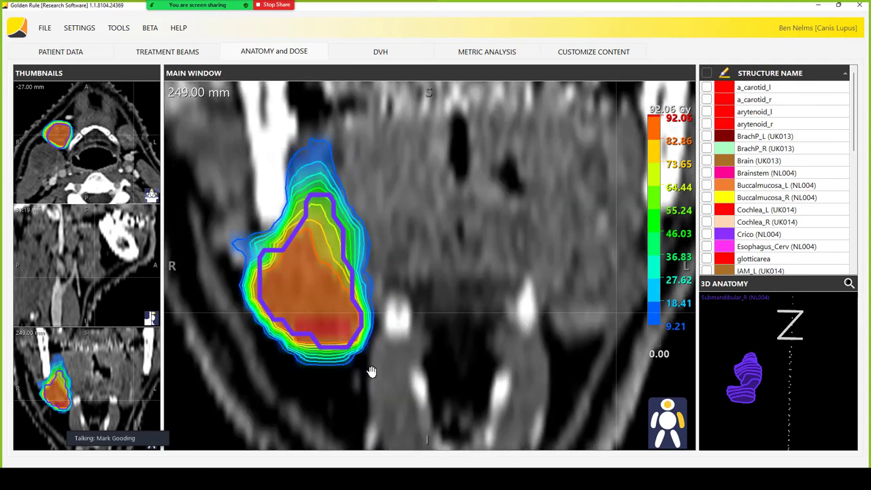
{"action": "scroll", "coordinate": [371, 371], "scroll_direction": "down", "scroll_amount": 3}
{"action": "scroll", "coordinate": [372, 370], "scroll_direction": "down", "scroll_amount": 6}
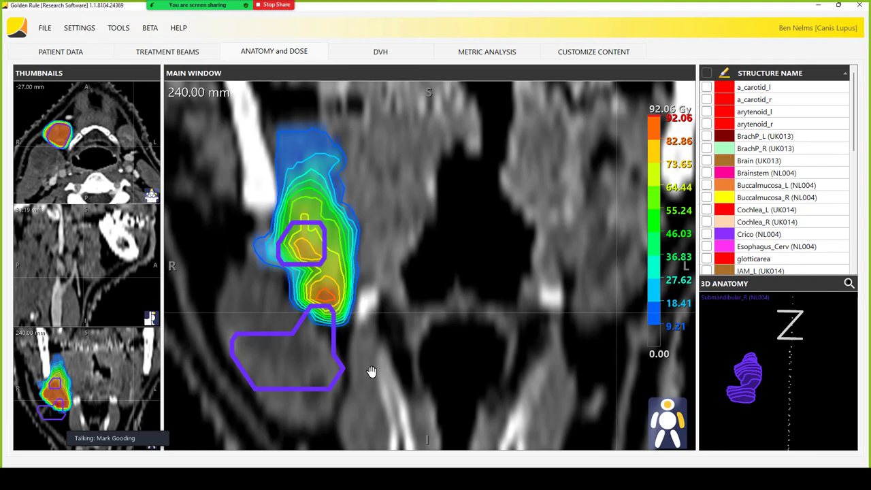
{"action": "scroll", "coordinate": [372, 375], "scroll_direction": "up", "scroll_amount": 6}
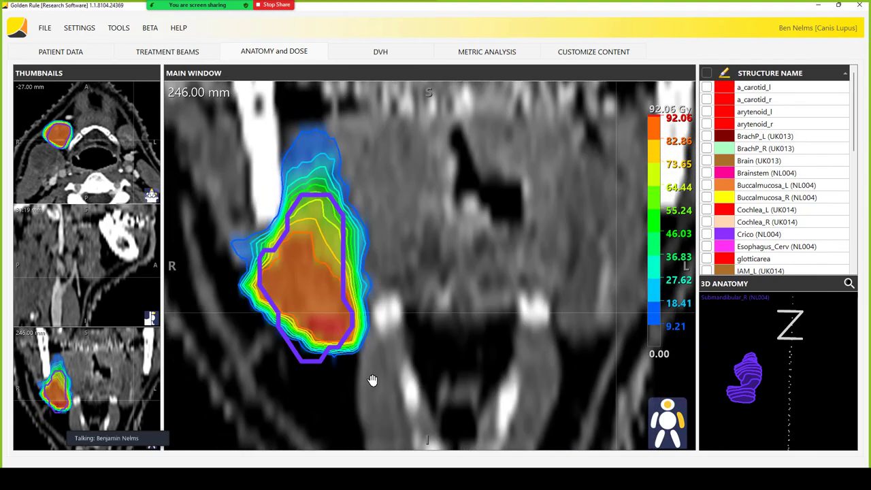
{"action": "scroll", "coordinate": [372, 380], "scroll_direction": "up", "scroll_amount": 2}
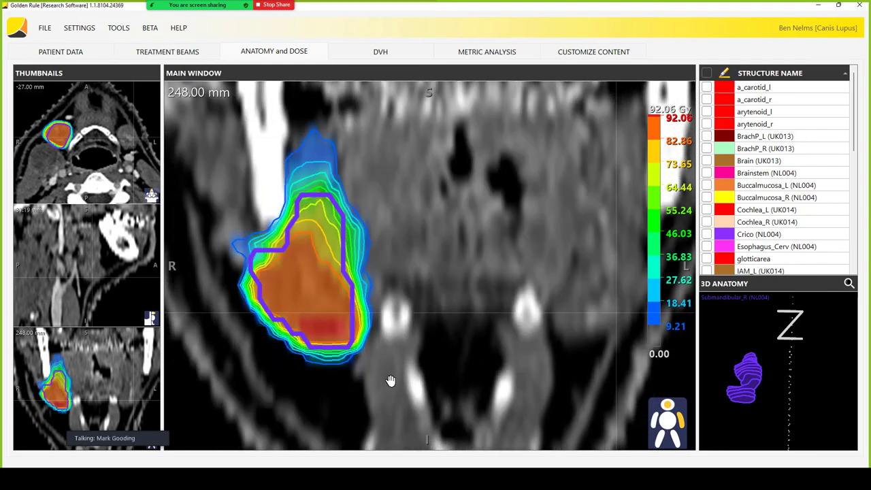
{"action": "scroll", "coordinate": [390, 380], "scroll_direction": "down", "scroll_amount": 7}
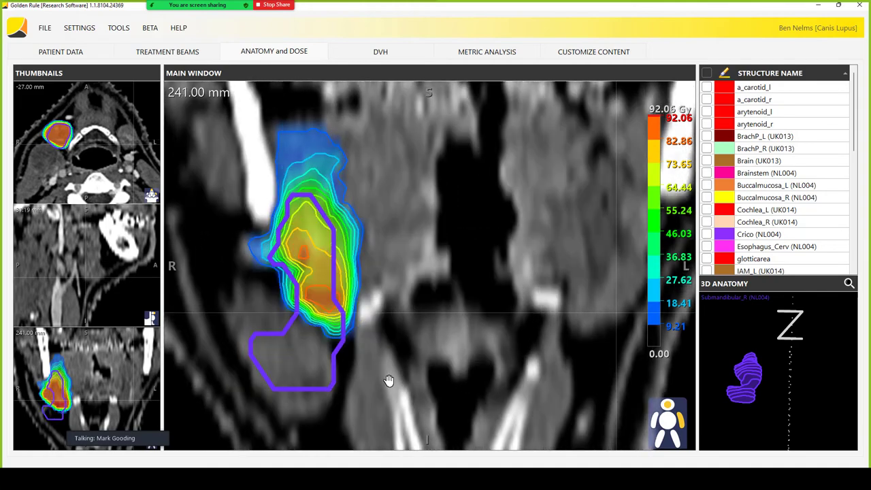
{"action": "scroll", "coordinate": [388, 380], "scroll_direction": "down", "scroll_amount": 2}
{"action": "scroll", "coordinate": [388, 380], "scroll_direction": "up", "scroll_amount": 8}
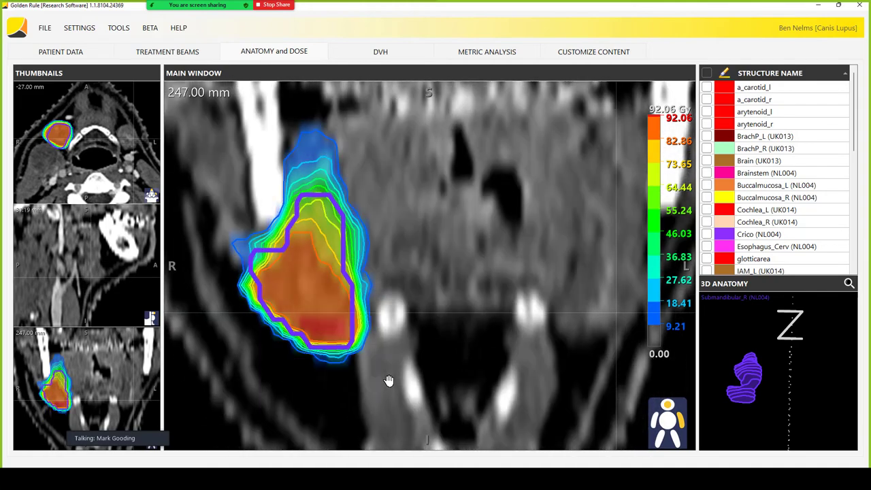
{"action": "scroll", "coordinate": [389, 380], "scroll_direction": "up", "scroll_amount": 1}
Calculate the isodose levels of max conformation and Dice for Submandibular_R (NL004), review the results beside the coronal view, and close them
{"action": "scroll", "coordinate": [786, 224], "scroll_direction": "down", "scroll_amount": 5}
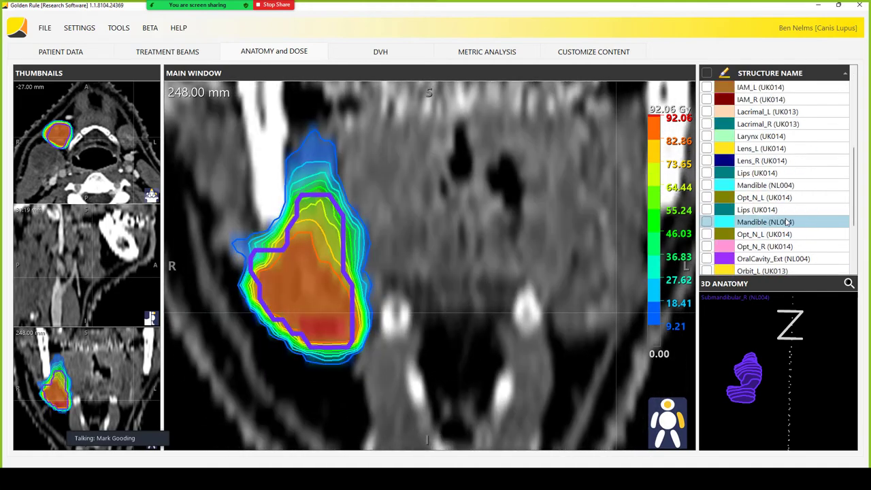
{"action": "scroll", "coordinate": [785, 224], "scroll_direction": "down", "scroll_amount": 3}
{"action": "left_click", "coordinate": [771, 223]}
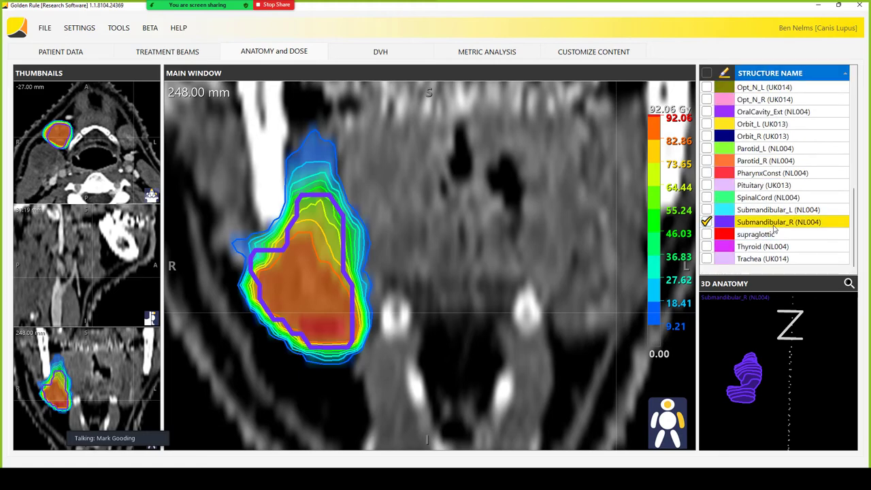
{"action": "right_click", "coordinate": [774, 224]}
{"action": "left_click", "coordinate": [761, 305]}
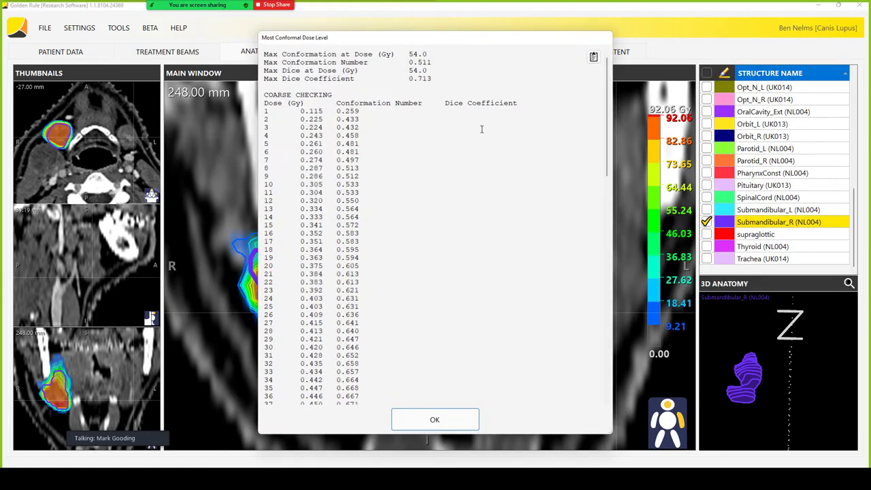
{"action": "left_click_drag", "start_coordinate": [441, 42], "coordinate": [642, 50]}
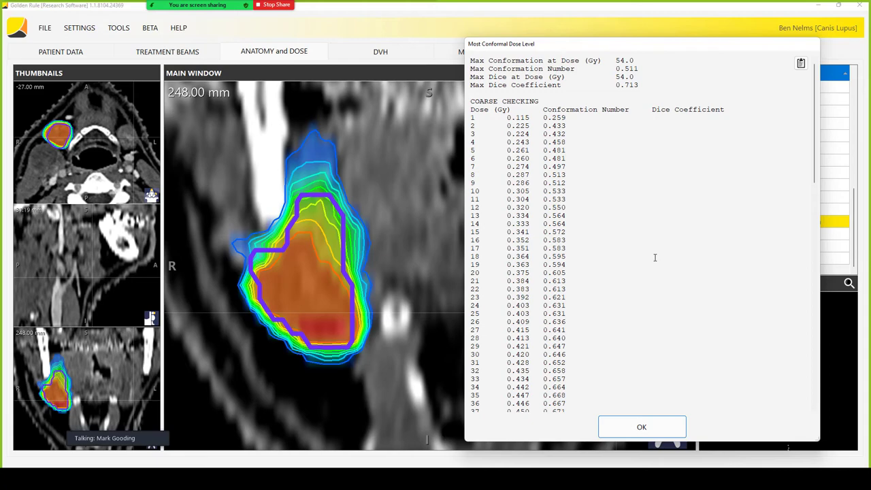
{"action": "left_click", "coordinate": [653, 424]}
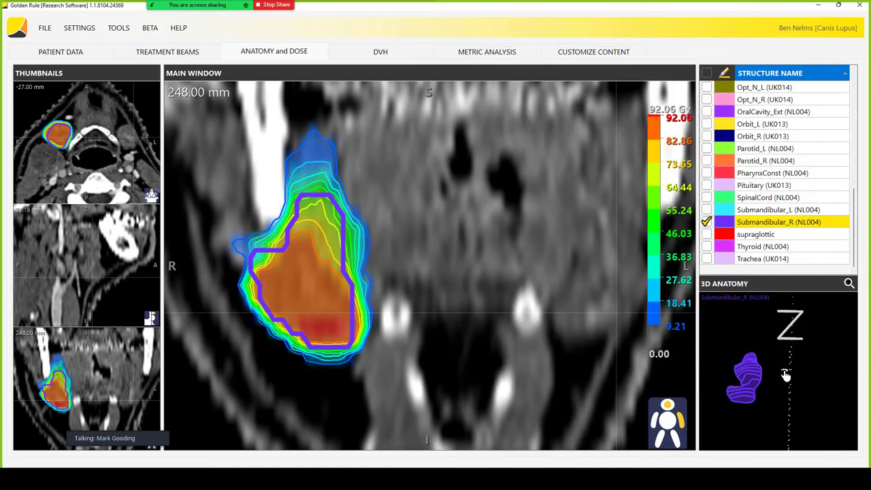
Inspect the Submandibular_R (NL004) contours enlarged and from different angles in a separate 3D anatomy window, and close it
{"action": "left_click", "coordinate": [848, 283]}
{"action": "left_click_drag", "start_coordinate": [459, 23], "coordinate": [569, 33]}
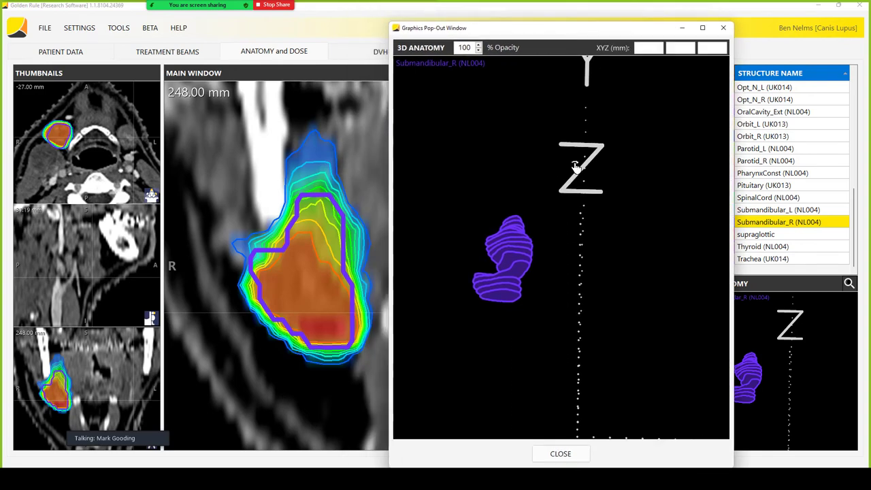
{"action": "right_click", "coordinate": [525, 209]}
{"action": "left_click", "coordinate": [551, 226]}
{"action": "left_click_drag", "start_coordinate": [511, 237], "coordinate": [553, 195]}
{"action": "right_click", "coordinate": [555, 198]}
{"action": "left_click", "coordinate": [576, 204]}
{"action": "left_click_drag", "start_coordinate": [481, 274], "coordinate": [519, 400]}
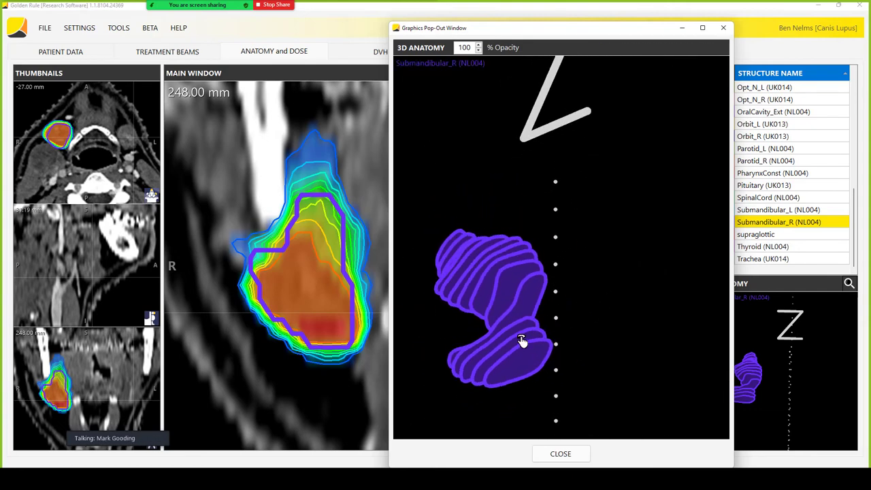
{"action": "left_click_drag", "start_coordinate": [521, 342], "coordinate": [536, 367]}
{"action": "mouse_move", "coordinate": [536, 367]}
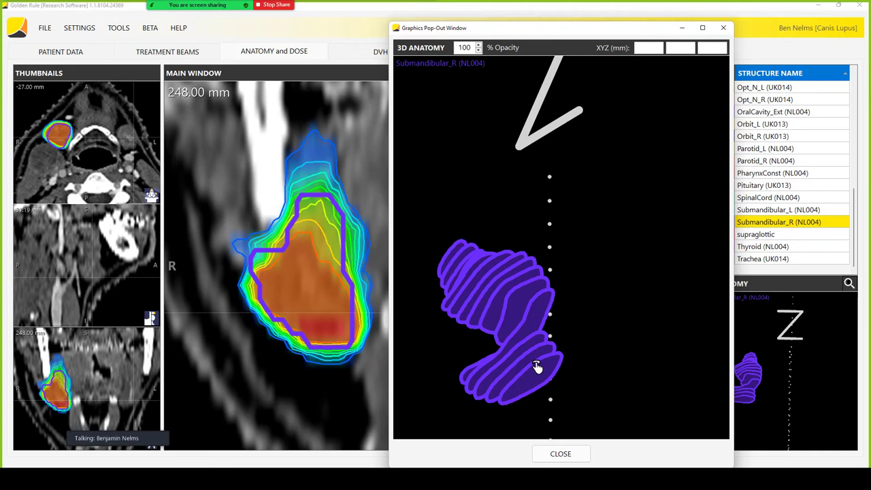
{"action": "left_click_drag", "start_coordinate": [536, 367], "coordinate": [485, 345]}
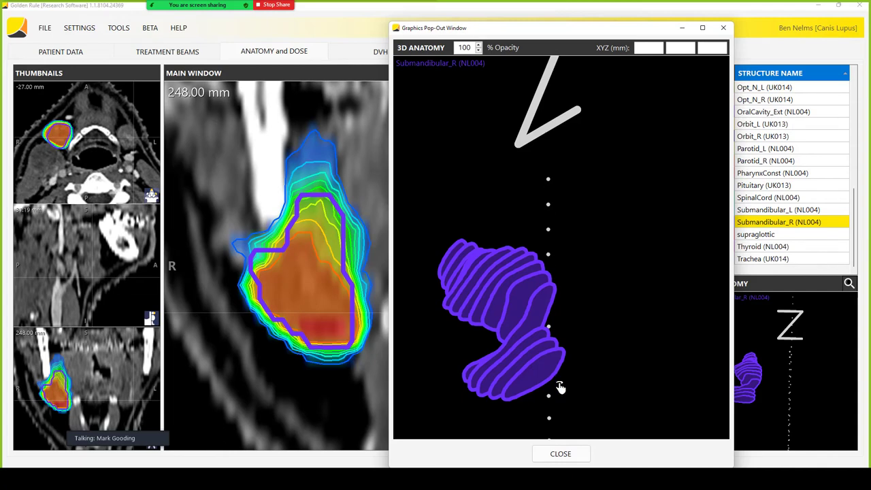
{"action": "left_click", "coordinate": [566, 455]}
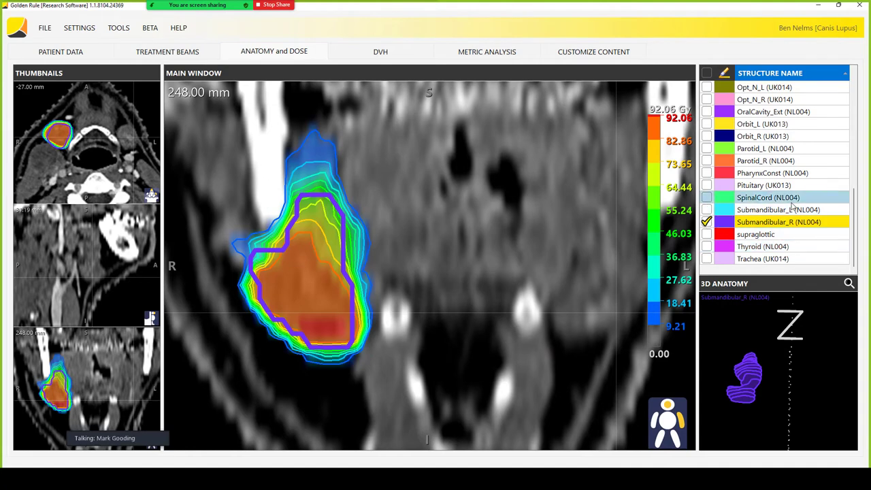
Load the Consensus Brainstem (N=70) dose grid for C3RO Case 03 with a normalization dose of 100 Gy
{"action": "scroll", "coordinate": [791, 206], "scroll_direction": "up", "scroll_amount": 8}
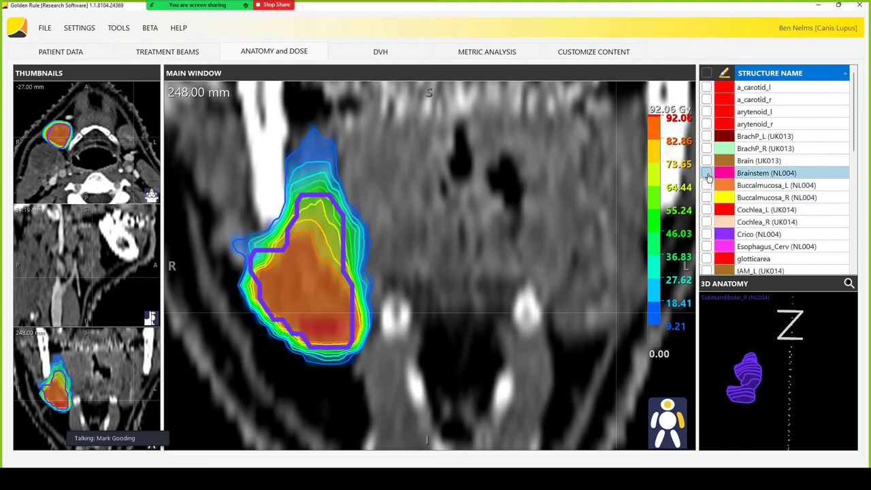
{"action": "left_click", "coordinate": [755, 175]}
{"action": "left_click", "coordinate": [52, 55]}
{"action": "left_click", "coordinate": [157, 89]}
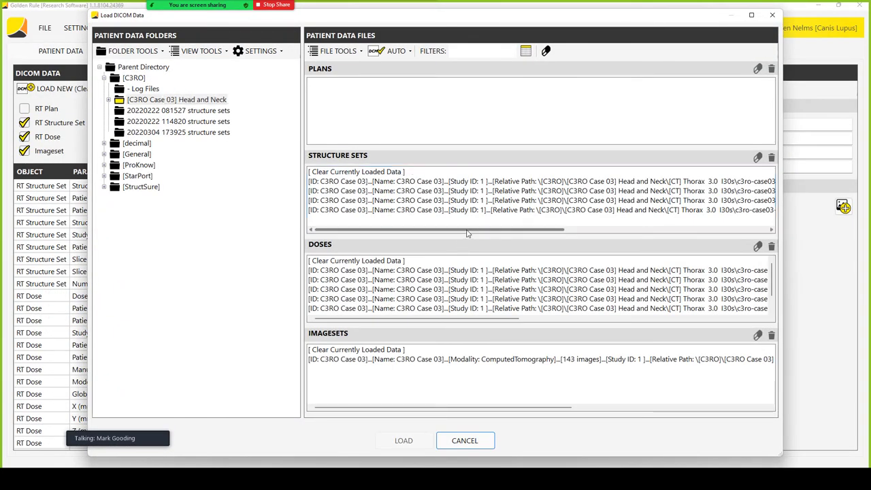
{"action": "scroll", "coordinate": [556, 293], "scroll_direction": "right", "scroll_amount": 5}
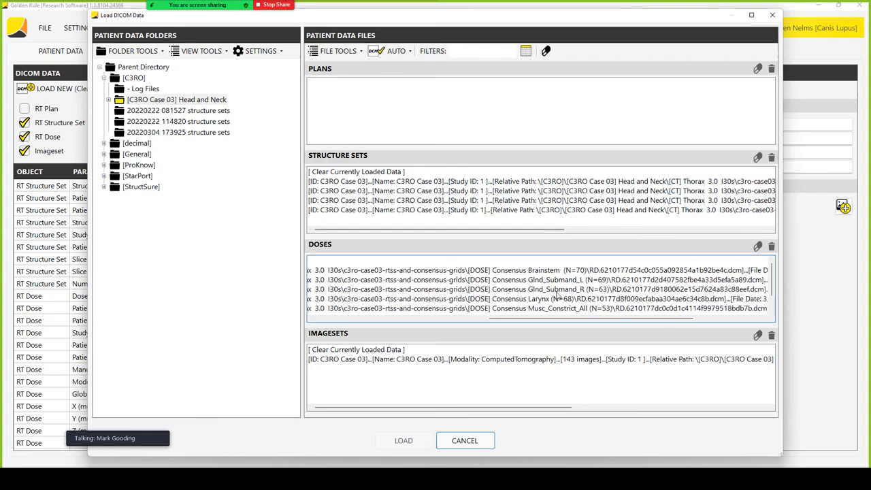
{"action": "left_click", "coordinate": [527, 272]}
{"action": "left_click", "coordinate": [403, 440]}
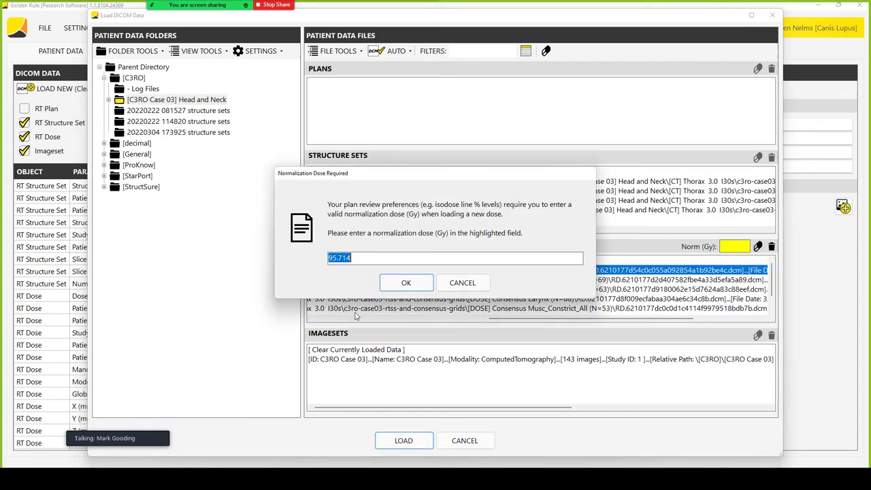
{"action": "type", "text": "100"}
{"action": "left_click", "coordinate": [417, 277]}
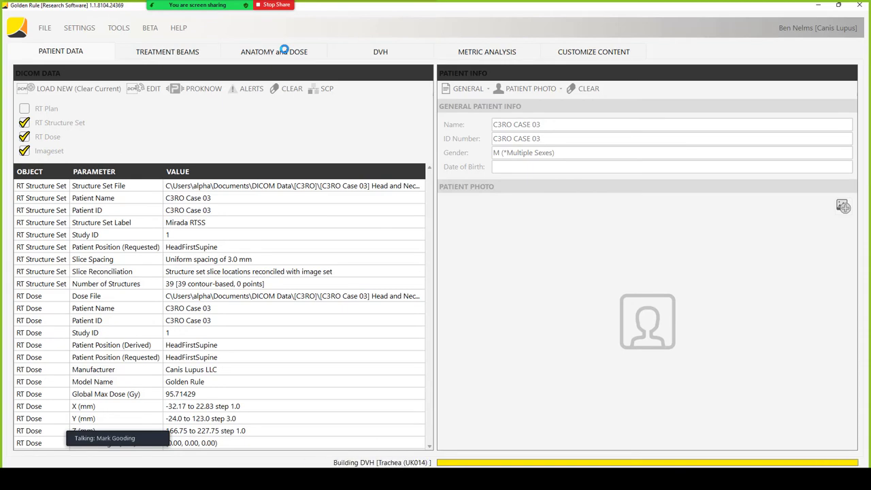
{"action": "left_click", "coordinate": [415, 347]}
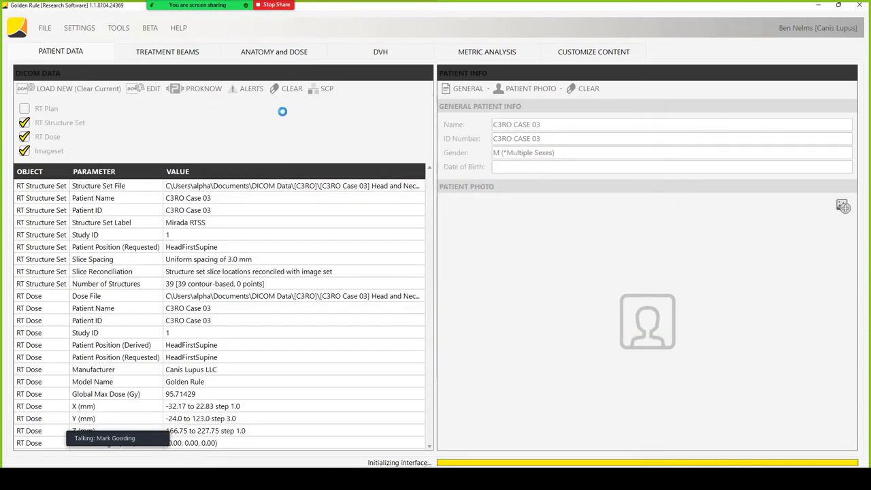
Show all structures over the anatomy and dose, and expand the axial view at 22.83 mm to the main window
{"action": "left_click", "coordinate": [289, 52]}
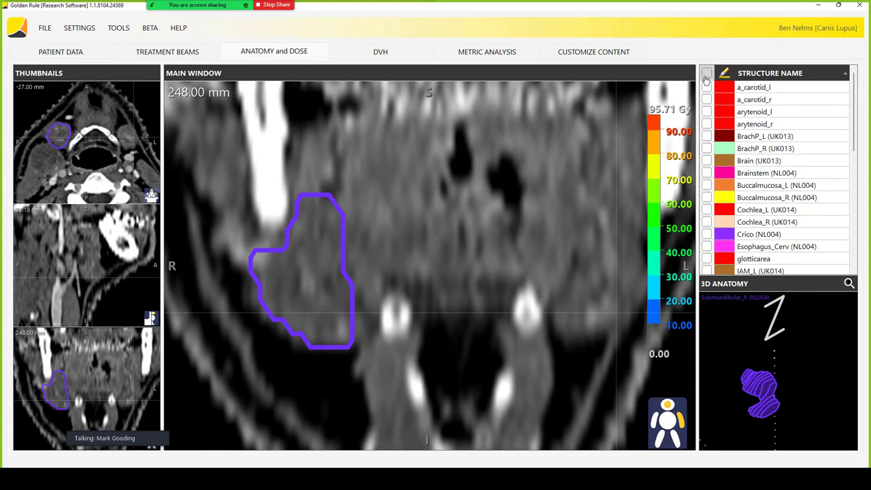
{"action": "left_click", "coordinate": [707, 75]}
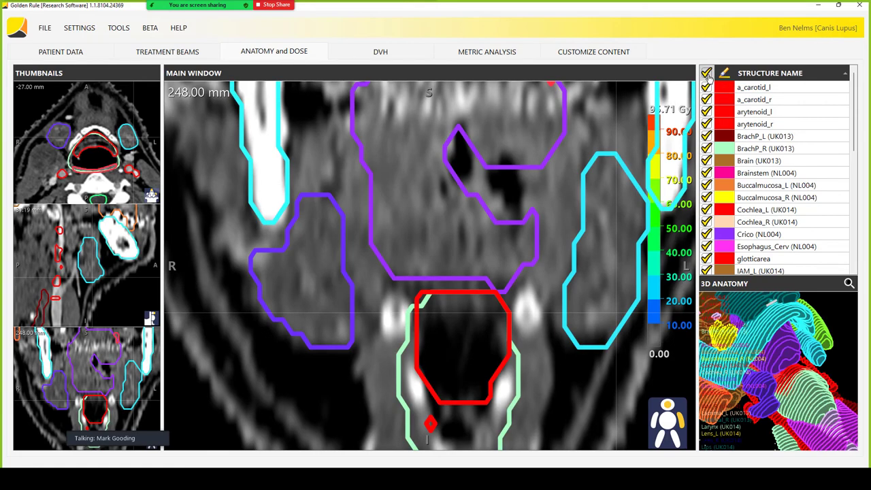
{"action": "right_click", "coordinate": [80, 239]}
{"action": "left_click", "coordinate": [122, 241]}
{"action": "left_click_drag", "start_coordinate": [87, 220], "coordinate": [83, 213]}
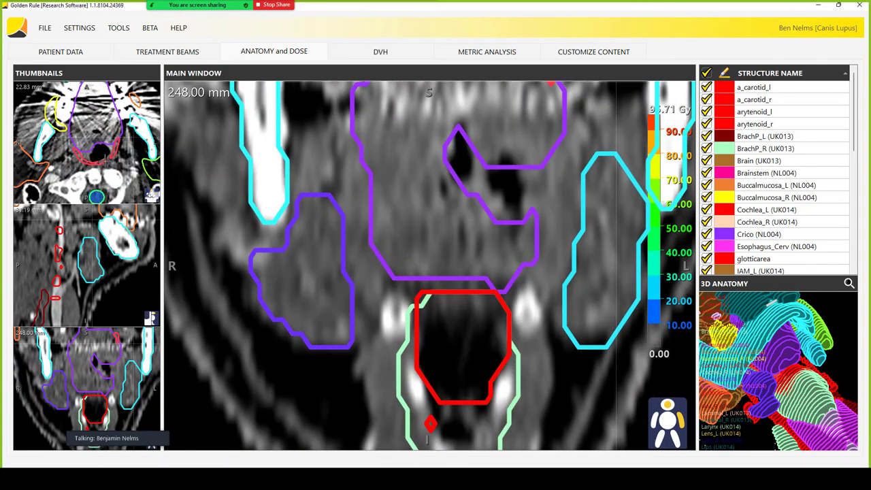
{"action": "right_click", "coordinate": [104, 130]}
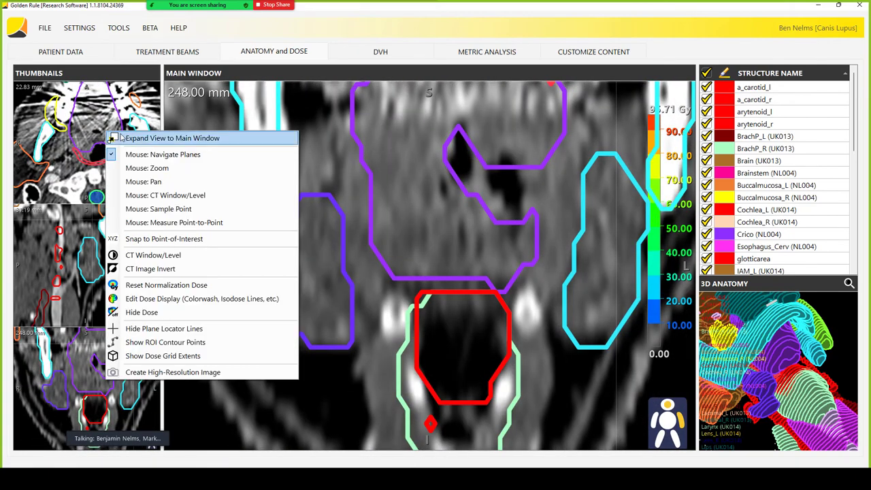
{"action": "left_click", "coordinate": [136, 134]}
Frame the axial view around the spinal canal and examine the dose with all contours from 22.83 mm to 27.00 mm
{"action": "right_click", "coordinate": [425, 215]}
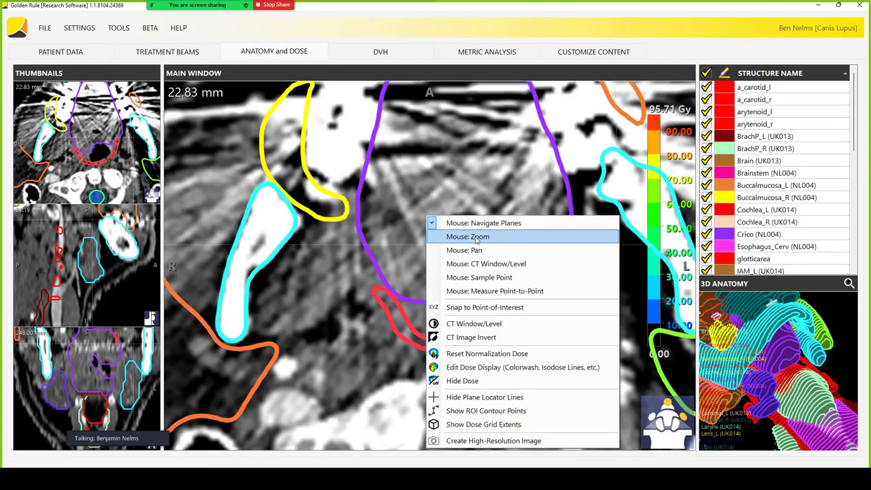
{"action": "left_click", "coordinate": [469, 237]}
{"action": "scroll", "coordinate": [467, 240], "scroll_direction": "down", "scroll_amount": 3}
{"action": "scroll", "coordinate": [452, 247], "scroll_direction": "down", "scroll_amount": 4}
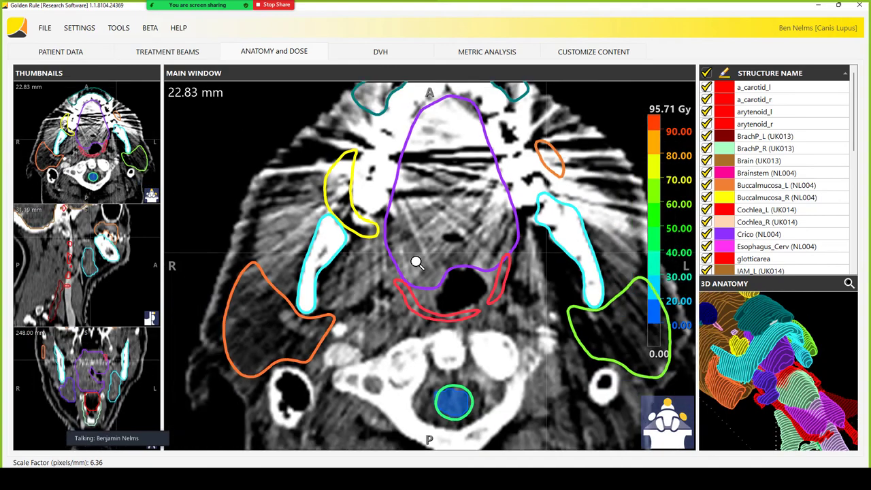
{"action": "right_click", "coordinate": [445, 286]}
{"action": "left_click", "coordinate": [449, 269]}
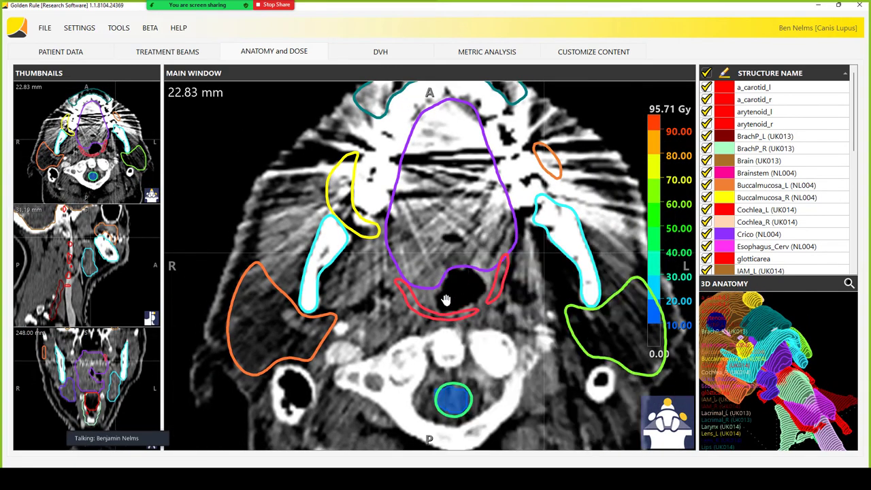
{"action": "left_click", "coordinate": [442, 299]}
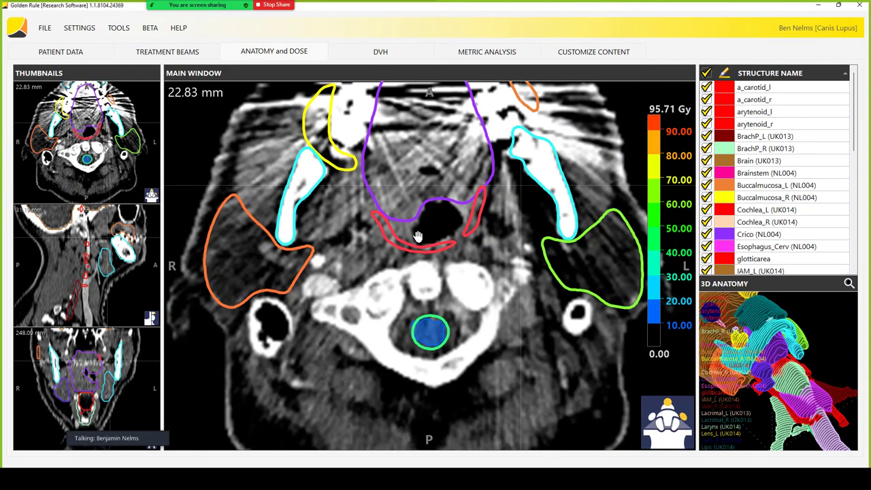
{"action": "scroll", "coordinate": [438, 318], "scroll_direction": "up", "scroll_amount": 2}
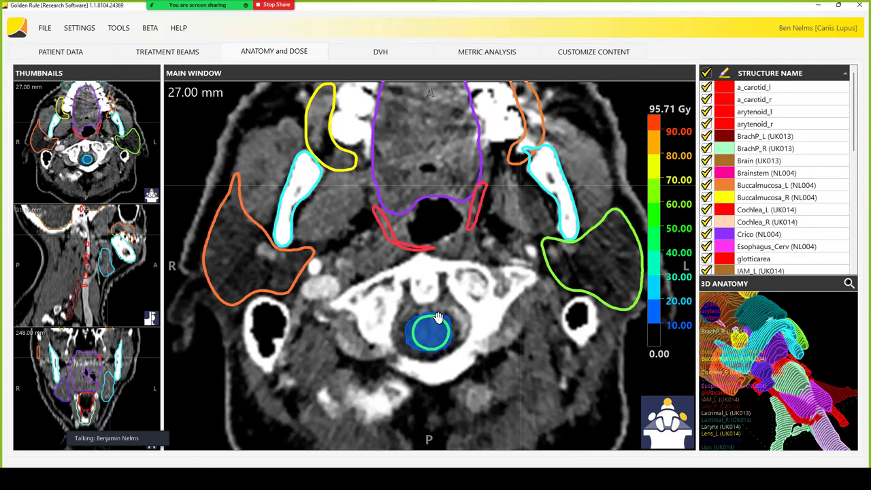
Place the plane locators on the dose in the spinal canal and examine axial planes from 30.00 mm to 36.00 mm
{"action": "right_click", "coordinate": [436, 235]}
{"action": "left_click", "coordinate": [481, 255]}
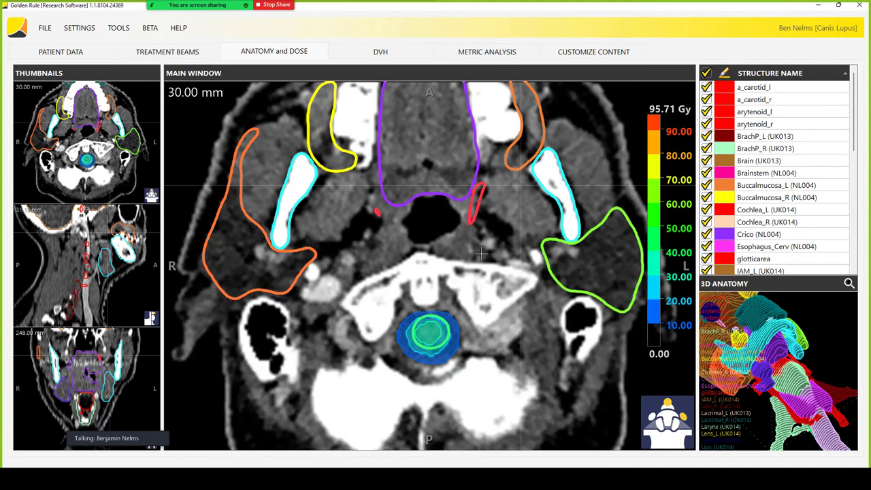
{"action": "right_click", "coordinate": [458, 331]}
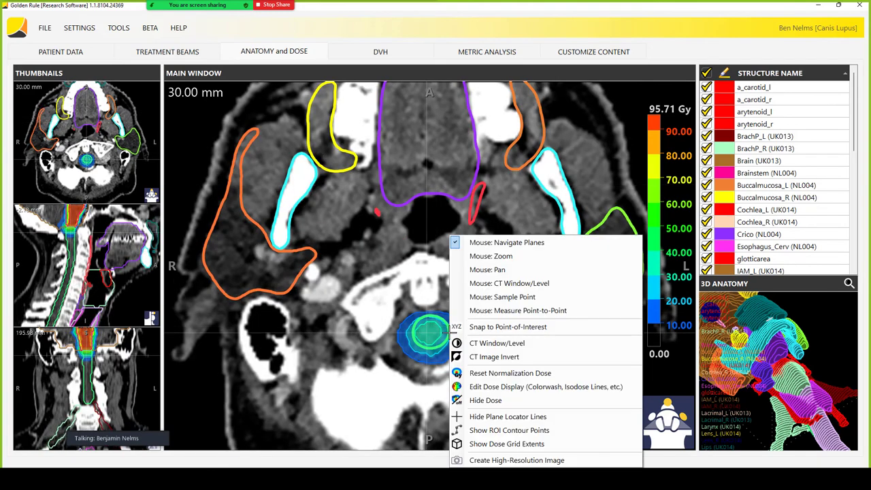
{"action": "left_click", "coordinate": [493, 281]}
{"action": "left_click", "coordinate": [437, 315]}
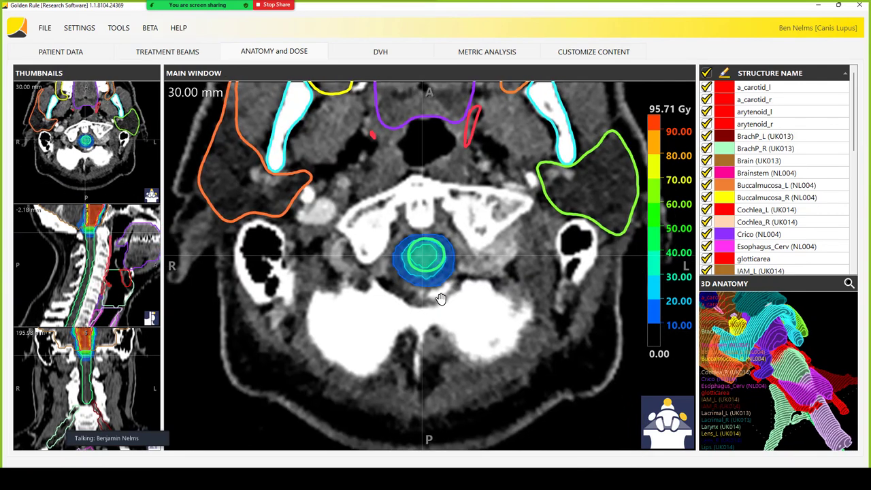
{"action": "scroll", "coordinate": [431, 318], "scroll_direction": "up", "scroll_amount": 3}
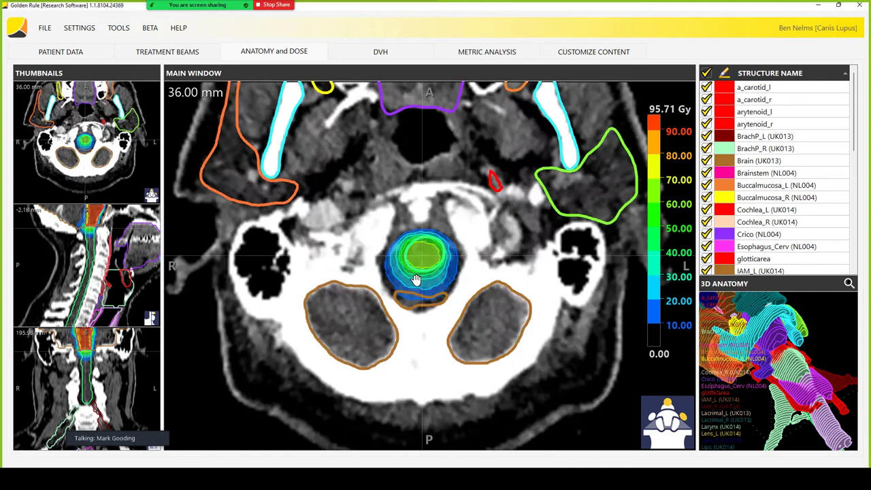
Show only the Brainstem (NL004) contour and compare it with the consensus dose on axial planes up to 48.00 mm
{"action": "left_click", "coordinate": [706, 73]}
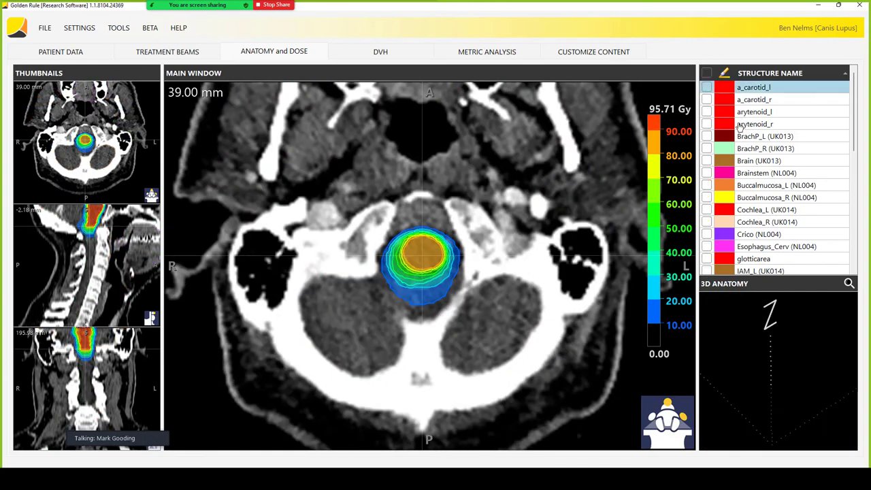
{"action": "left_click", "coordinate": [711, 174]}
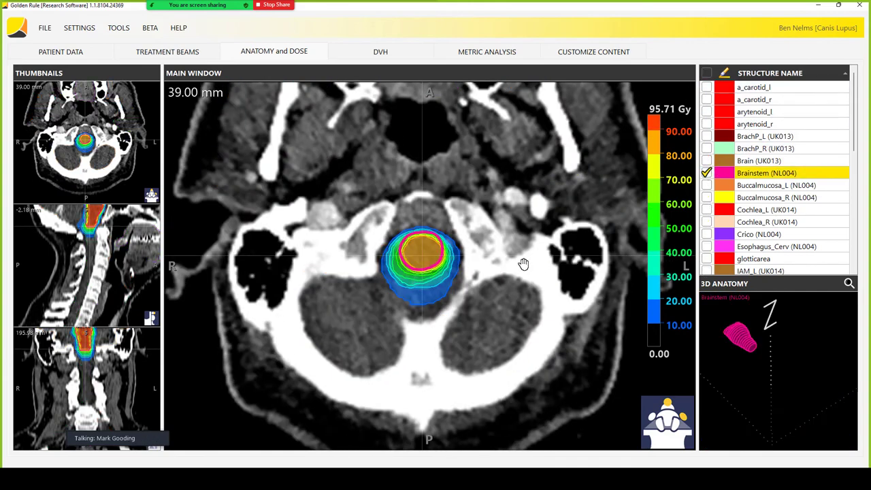
{"action": "scroll", "coordinate": [430, 286], "scroll_direction": "down", "scroll_amount": 2}
{"action": "scroll", "coordinate": [429, 286], "scroll_direction": "up", "scroll_amount": 5}
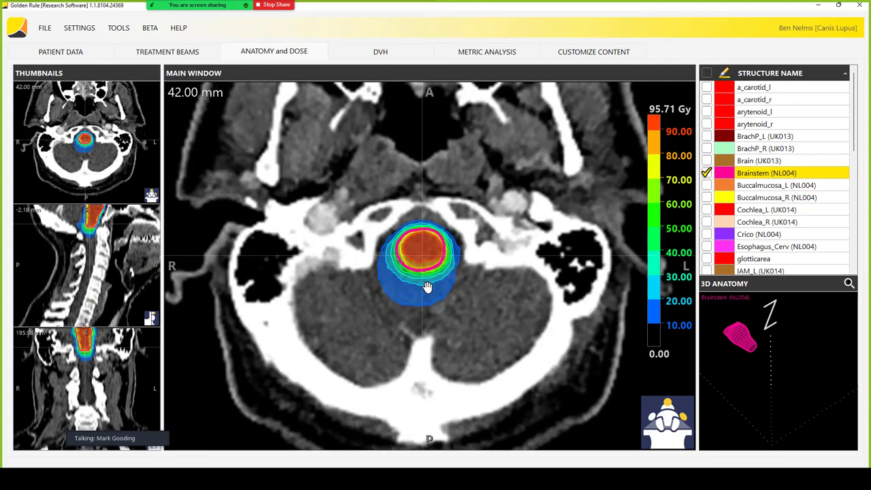
Expand the sagittal view at -2.18 mm to the main window, framed on the whole brainstem dose
{"action": "right_click", "coordinate": [91, 231]}
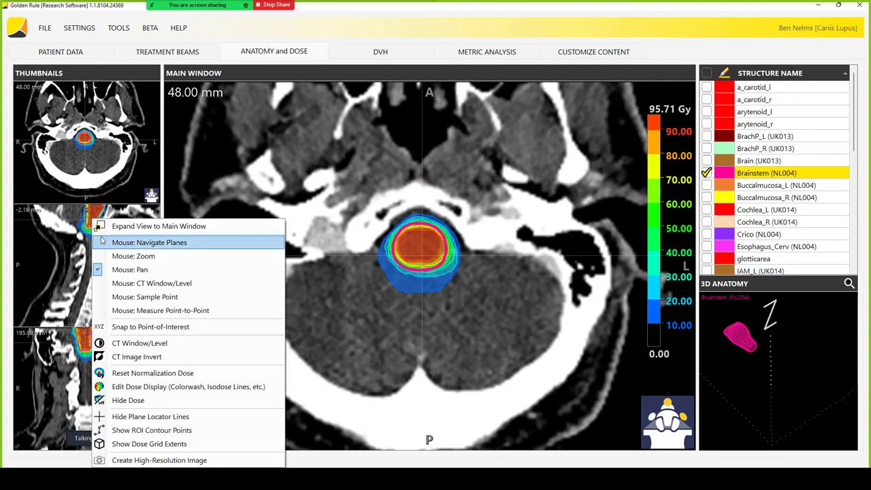
{"action": "left_click", "coordinate": [126, 225]}
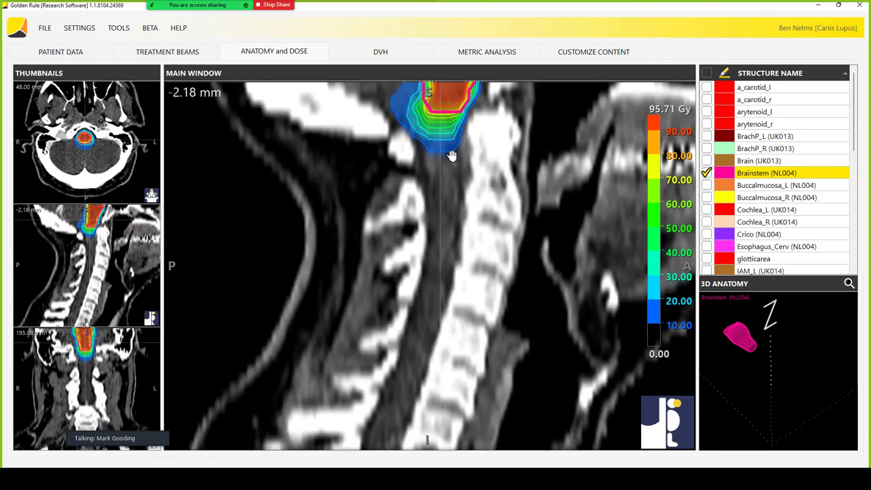
{"action": "left_click_drag", "start_coordinate": [451, 156], "coordinate": [443, 303]}
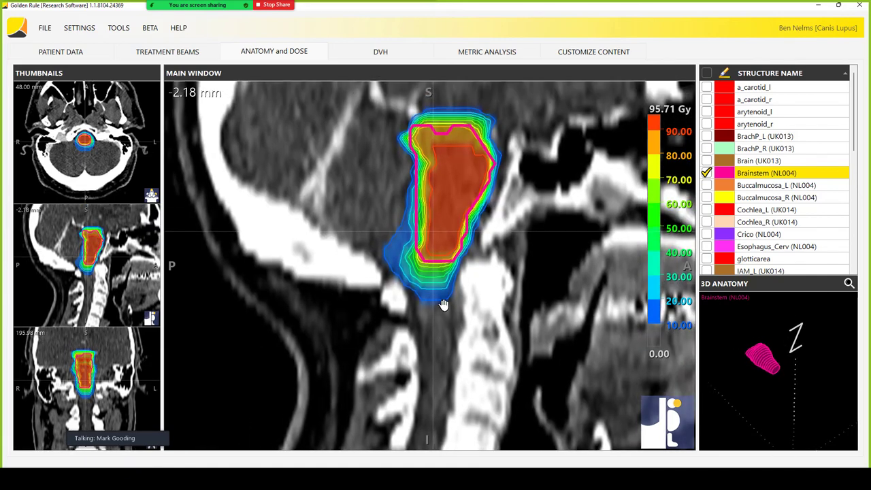
Compare the Brainstem (NL004) contour with the consensus dose on sagittal planes between 1.00 mm and -12.00 mm
{"action": "scroll", "coordinate": [443, 304], "scroll_direction": "up", "scroll_amount": 4}
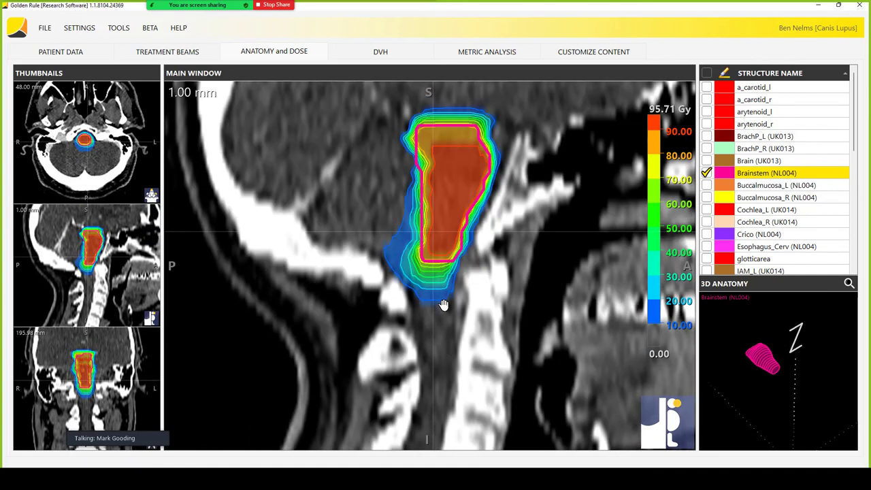
{"action": "scroll", "coordinate": [443, 306], "scroll_direction": "down", "scroll_amount": 1}
{"action": "scroll", "coordinate": [443, 308], "scroll_direction": "down", "scroll_amount": 9}
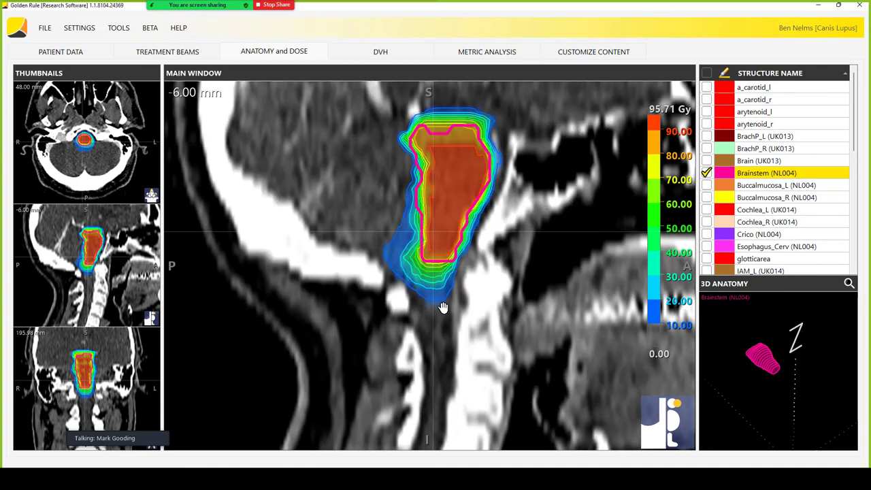
{"action": "scroll", "coordinate": [442, 311], "scroll_direction": "down", "scroll_amount": 4}
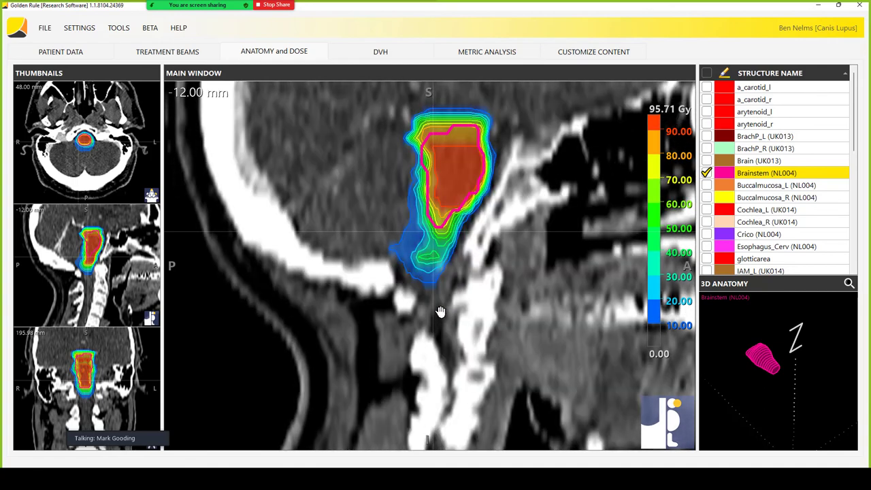
{"action": "scroll", "coordinate": [440, 310], "scroll_direction": "up", "scroll_amount": 5}
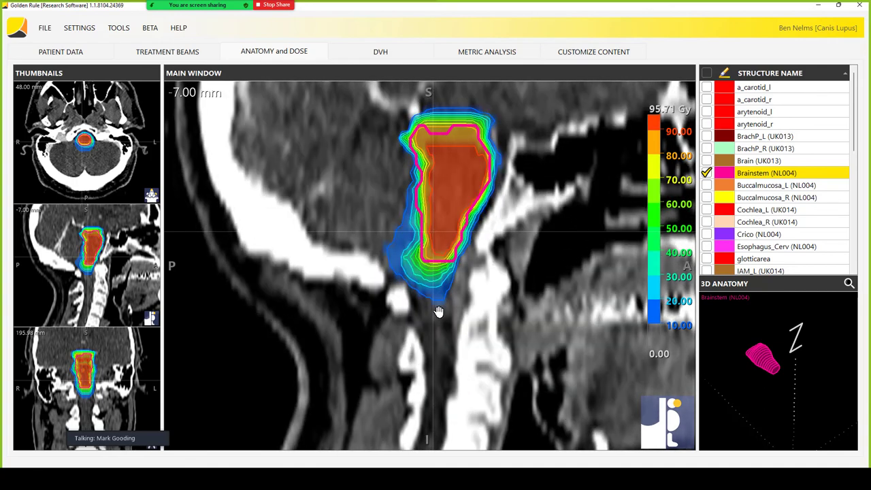